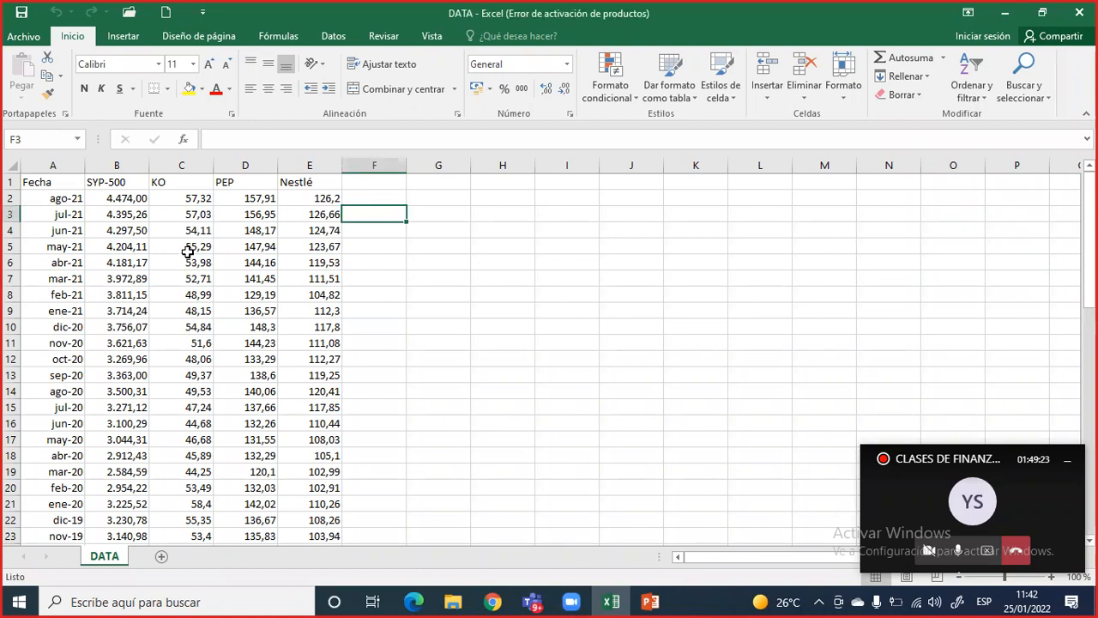
Examine the monthly dates and the price series for SYP-500, KO, PEP and Nestlé in the DATA sheet
click(115, 182)
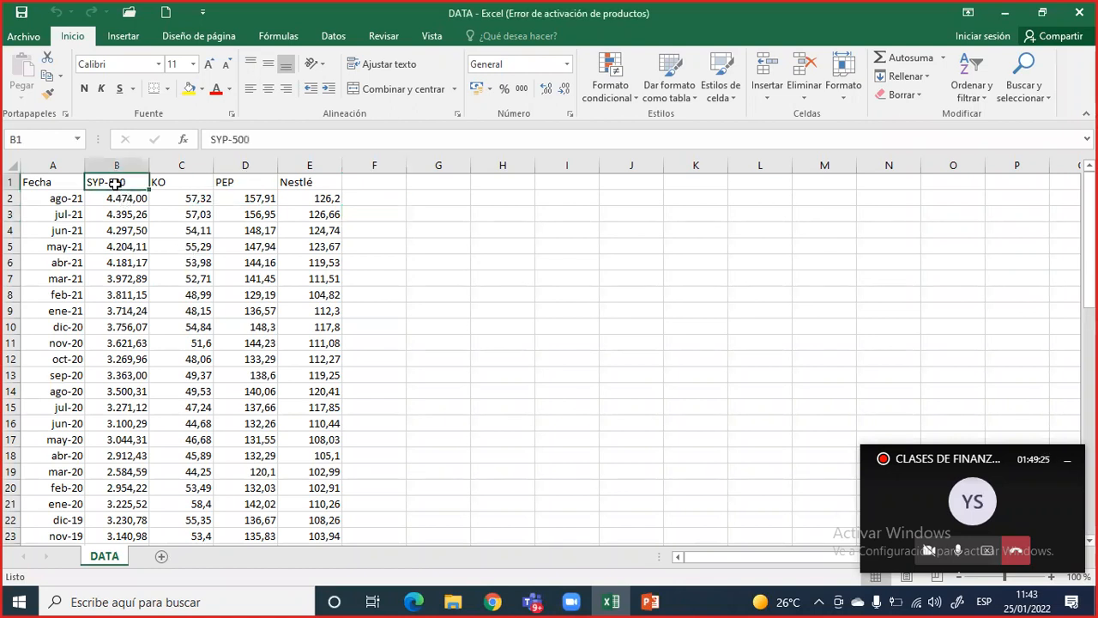
click(126, 198)
drag(126, 199, 129, 326)
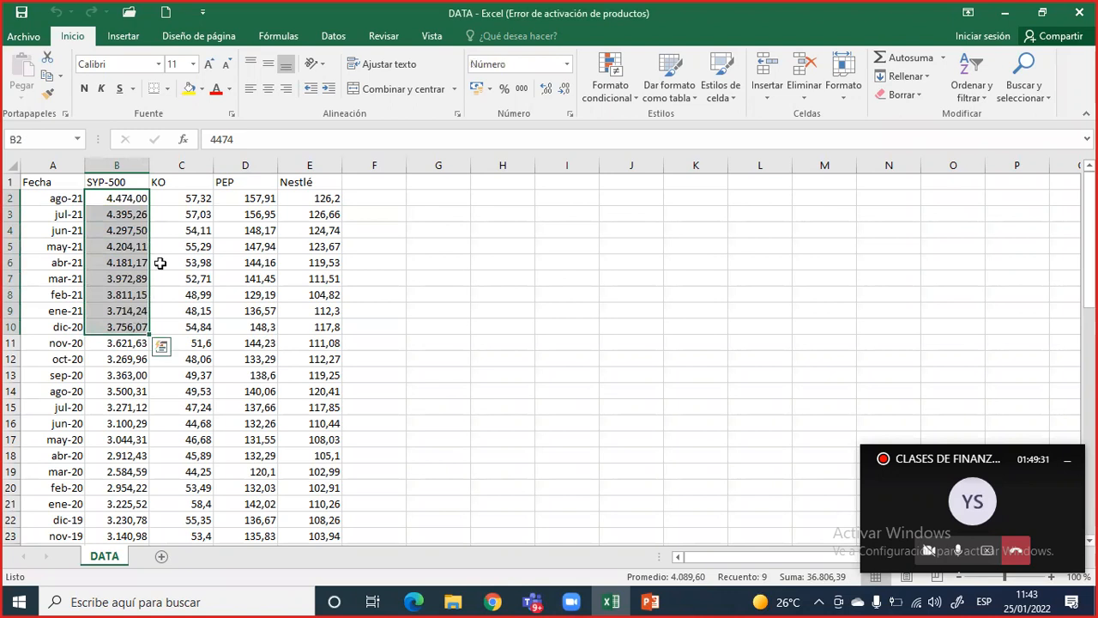
drag(185, 198, 185, 279)
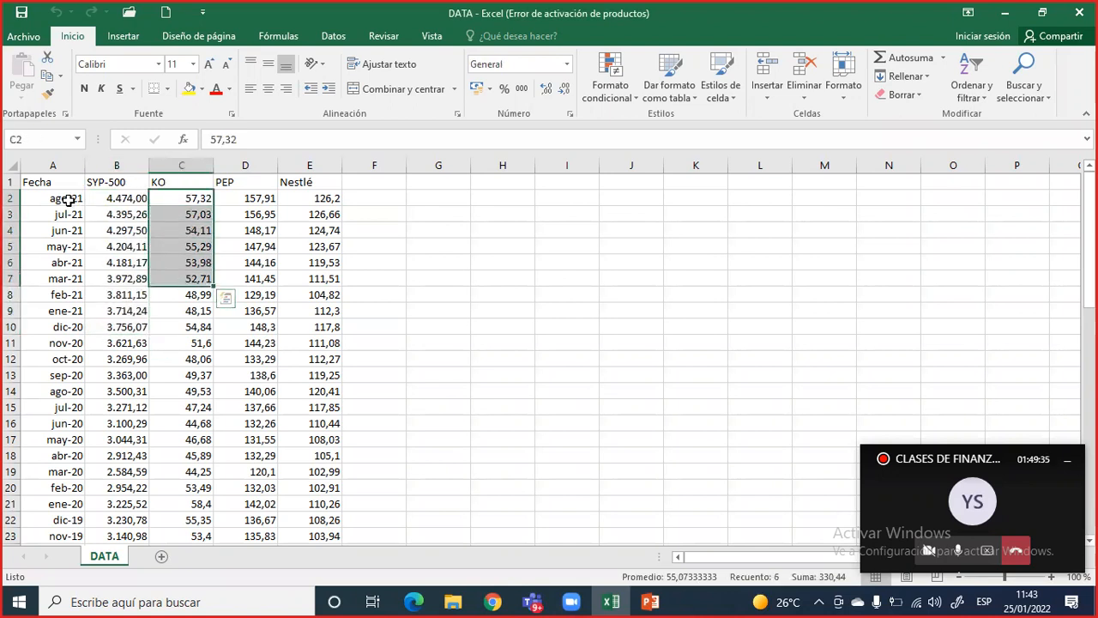
click(68, 201)
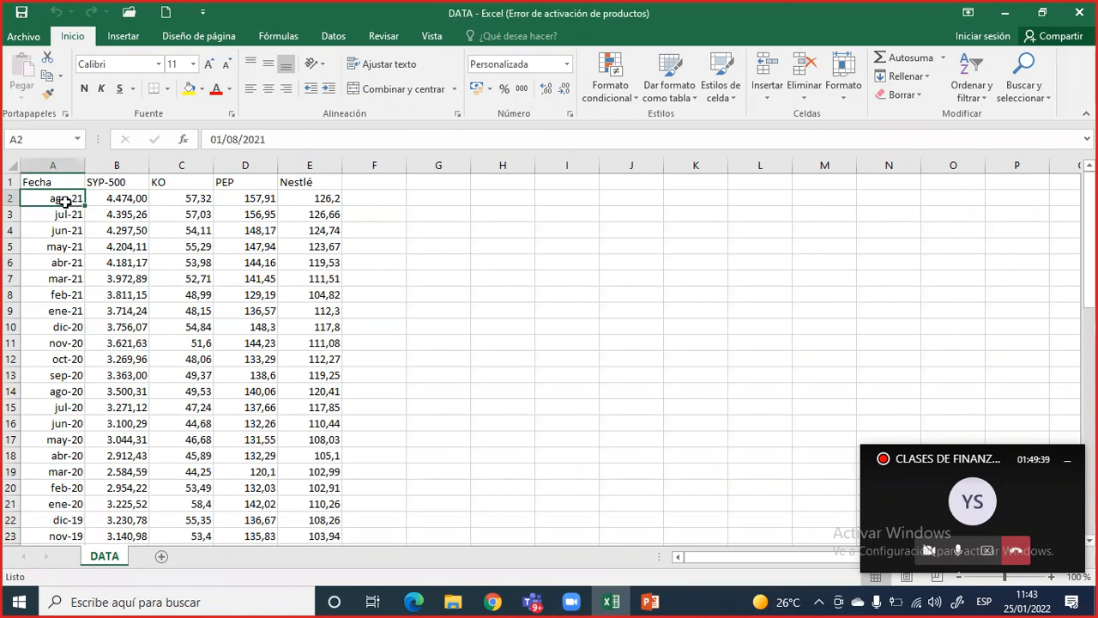
drag(105, 199, 164, 198)
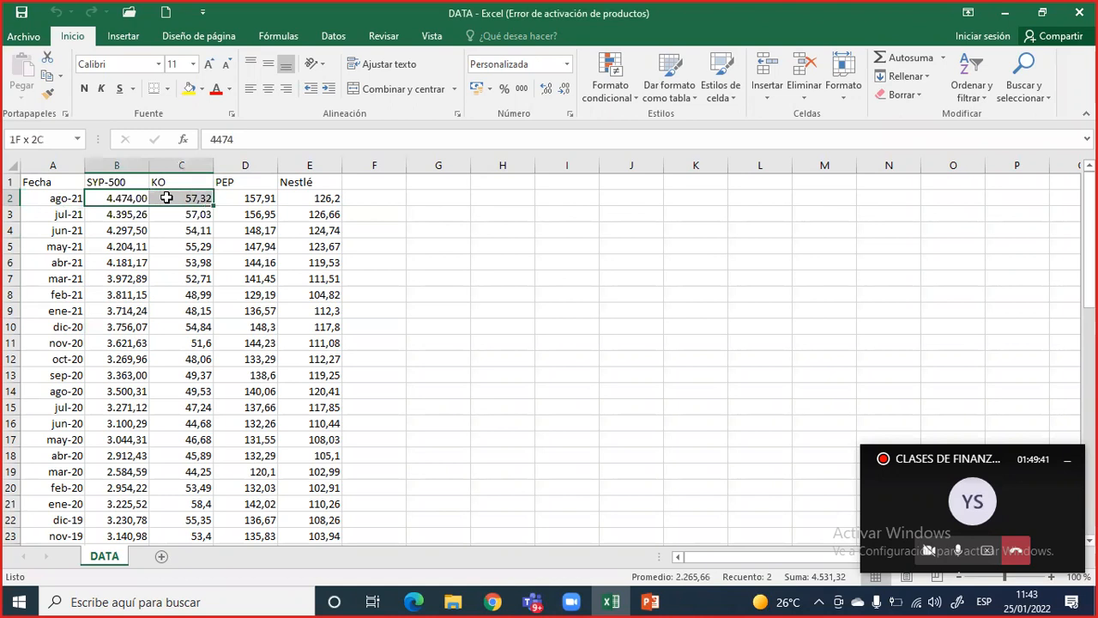
mouse_move(72, 199)
mouse_down()
mouse_move(70, 213)
mouse_move(73, 201)
mouse_up()
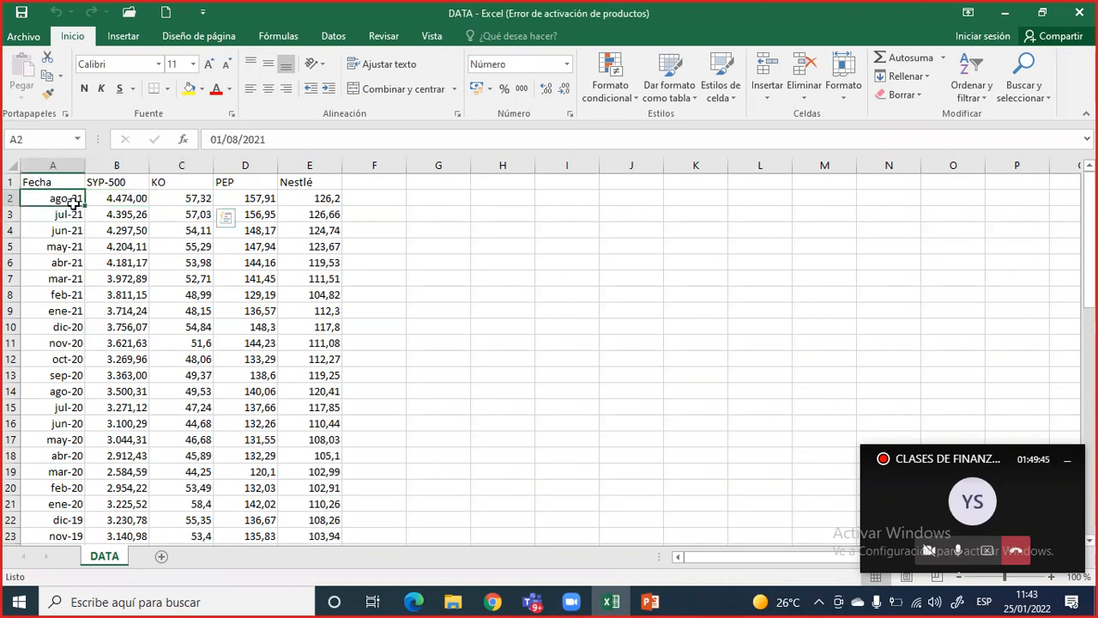
drag(74, 206, 74, 203)
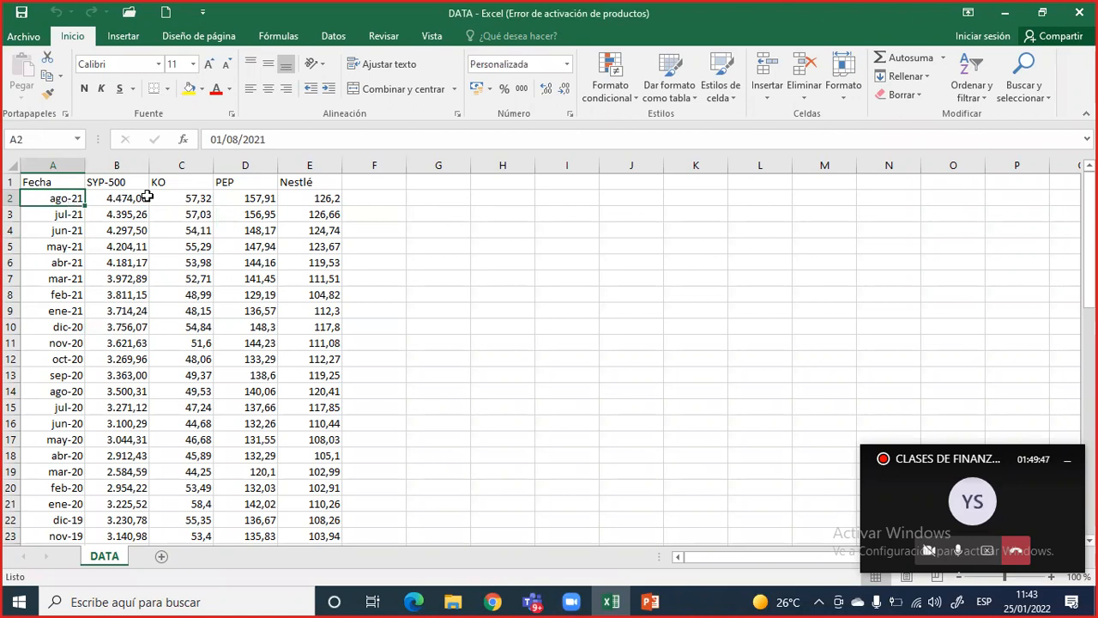
drag(169, 183, 177, 296)
drag(235, 182, 241, 263)
drag(309, 182, 311, 285)
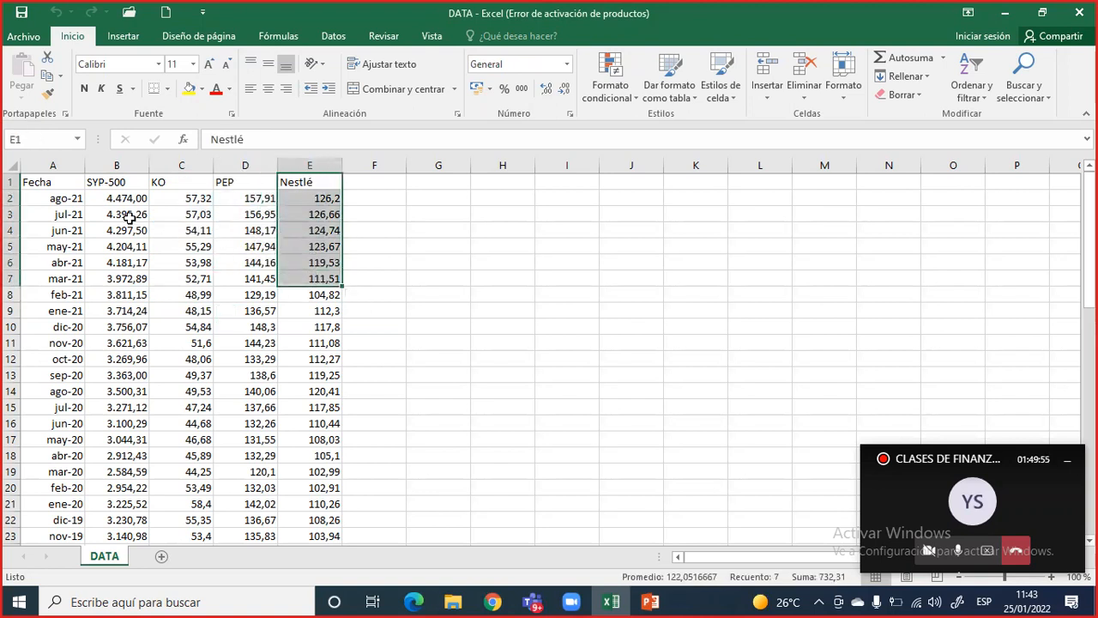
click(69, 198)
key(shift+Right)
key(shift+Right)
key(shift+Right)
key(shift+Right)
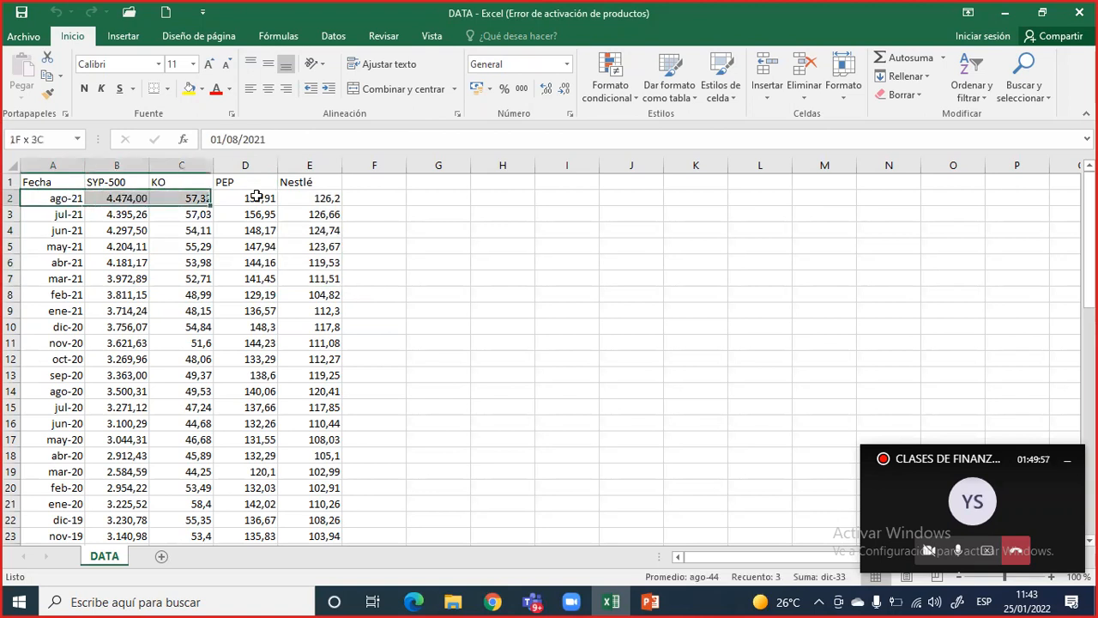
drag(117, 181, 122, 311)
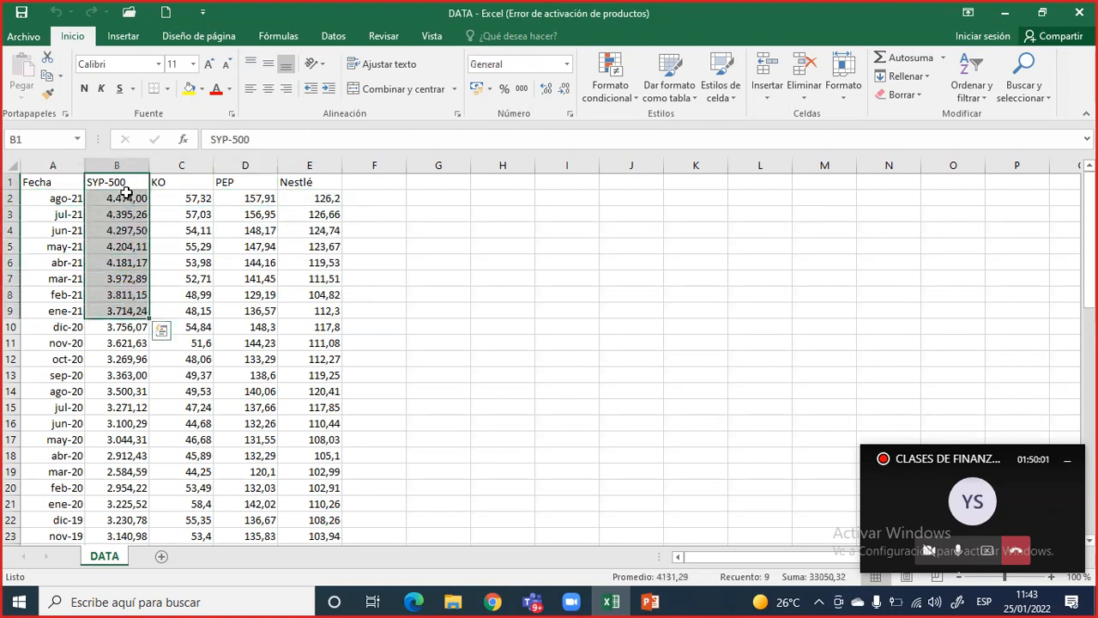
click(125, 183)
double_click(125, 183)
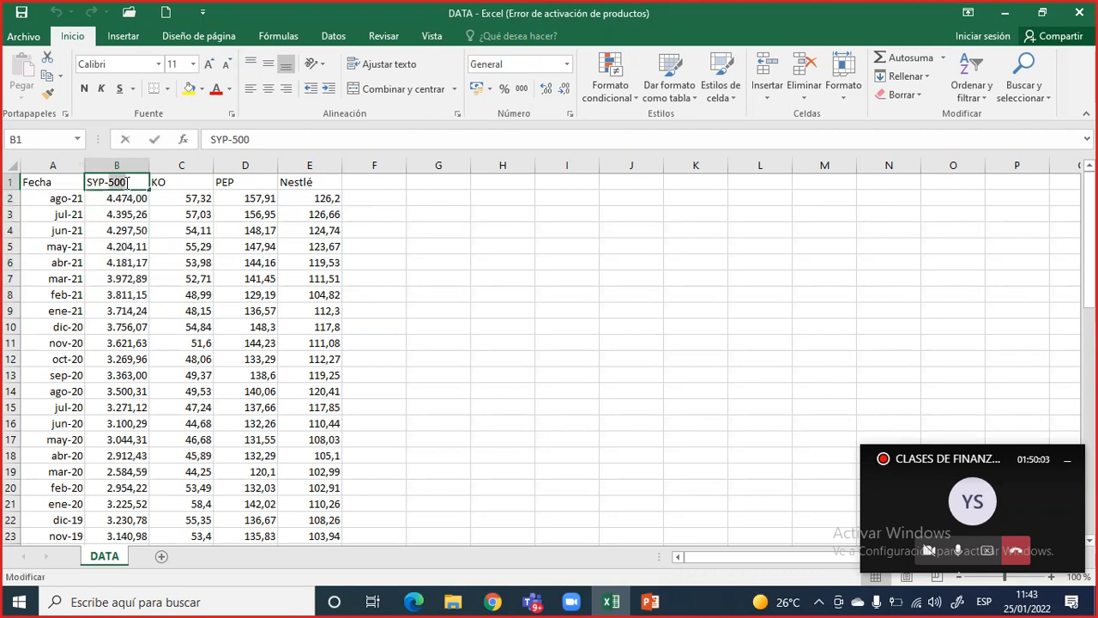
double_click(120, 183)
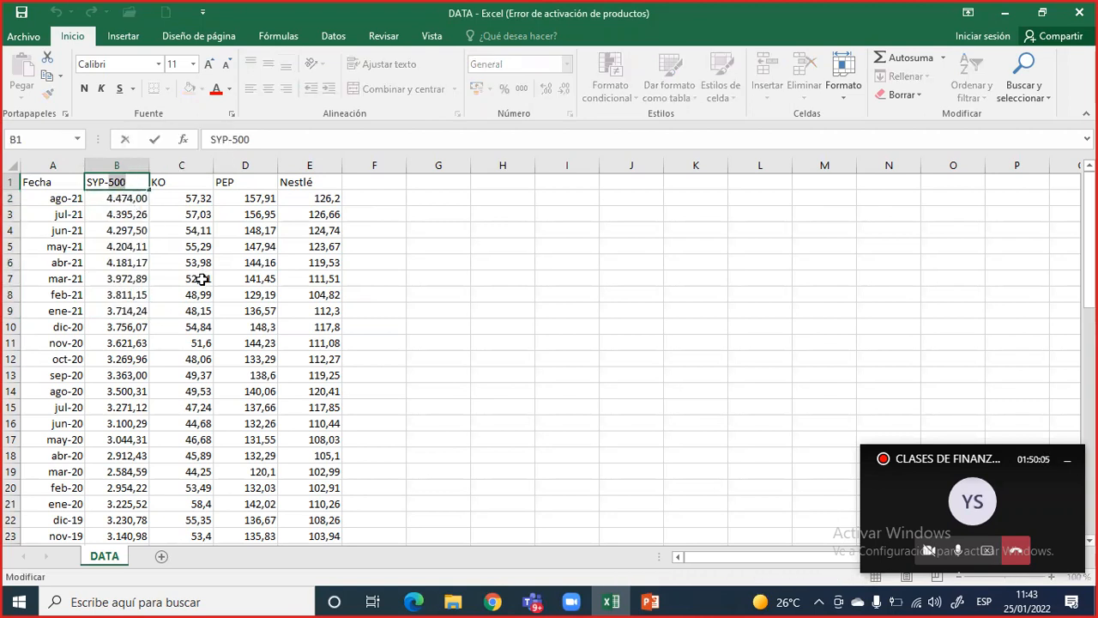
Copy the whole price table, headers included, from A1:E61 to a second table starting at H1
click(56, 182)
key(ctrl+shift+Right)
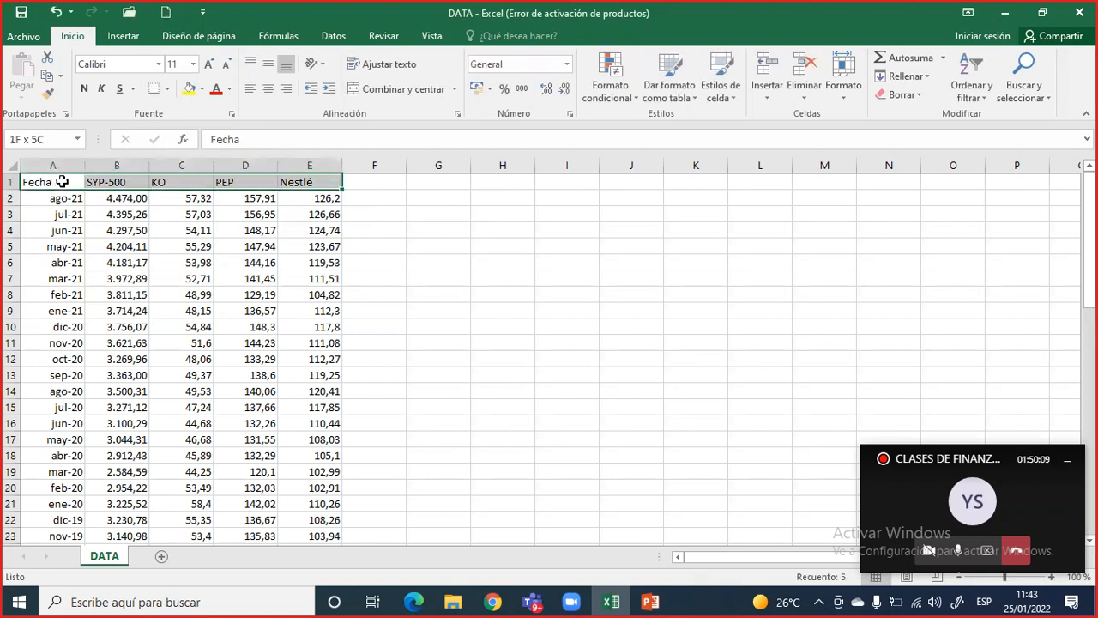
key(ctrl+shift+Down)
key(ctrl+c)
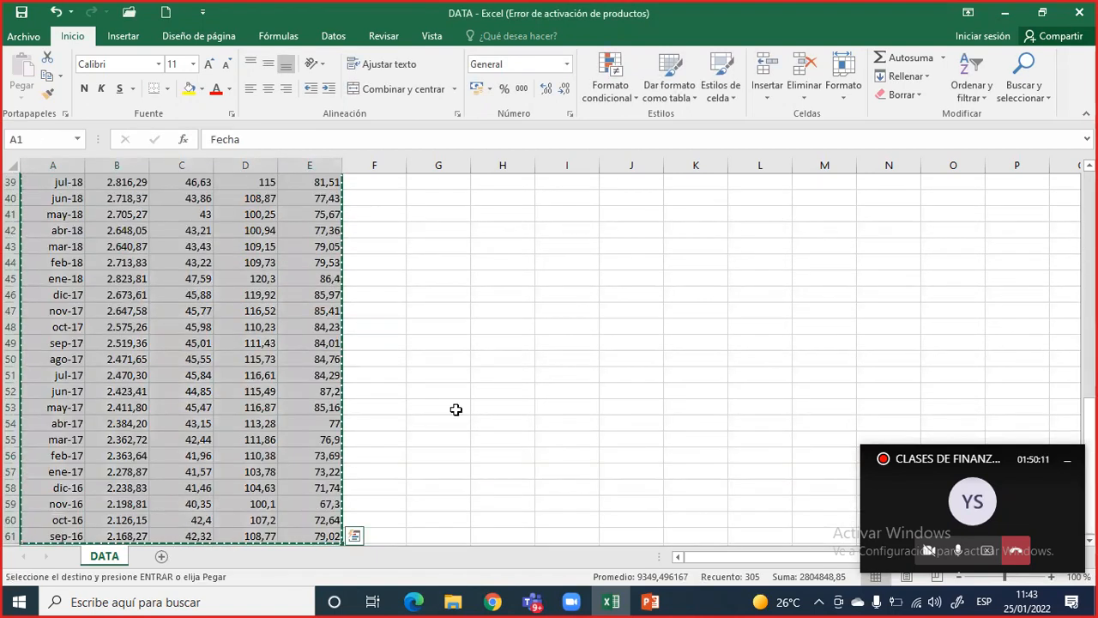
scroll(464, 399, up, 10)
drag(1088, 257, 1088, 210)
click(507, 182)
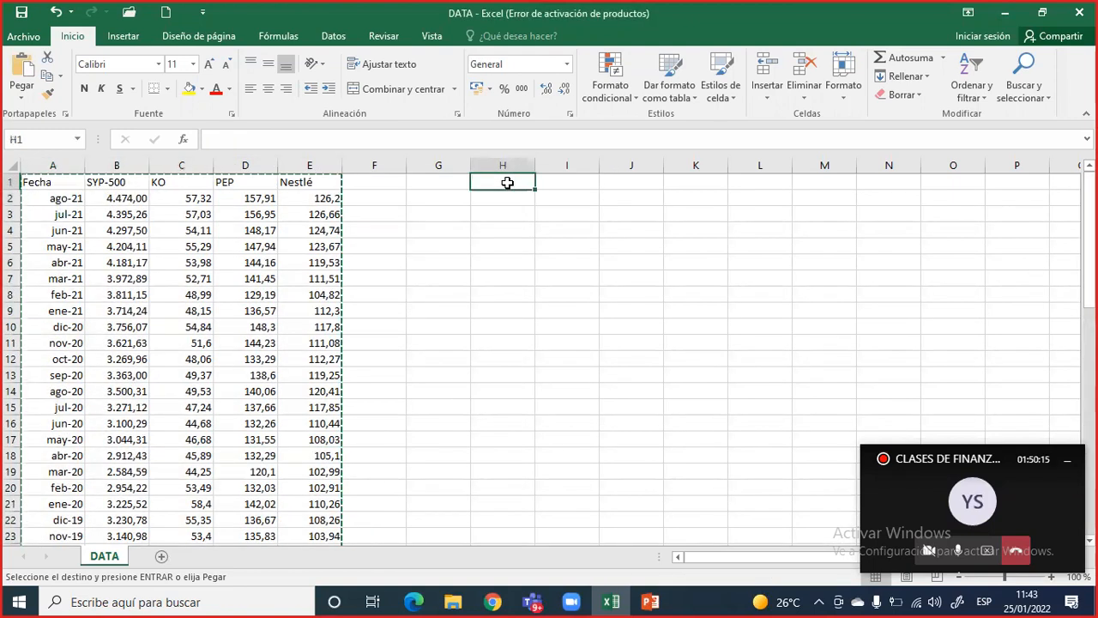
key(ctrl+v)
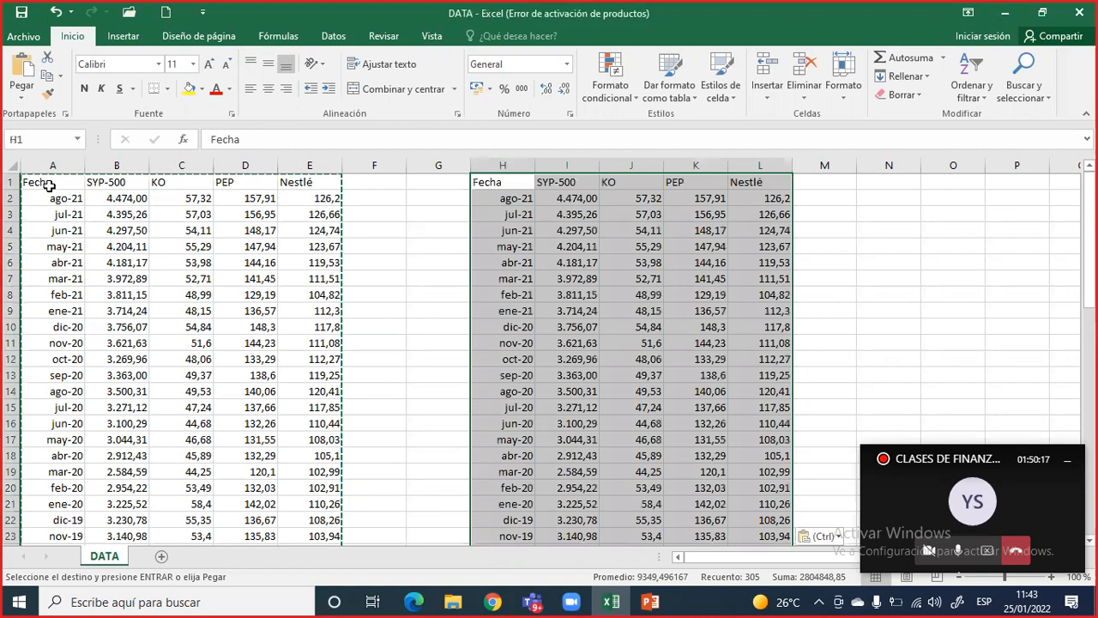
Insert a blank row above the headers and merge and center A1:E1 over the original table
click(13, 182)
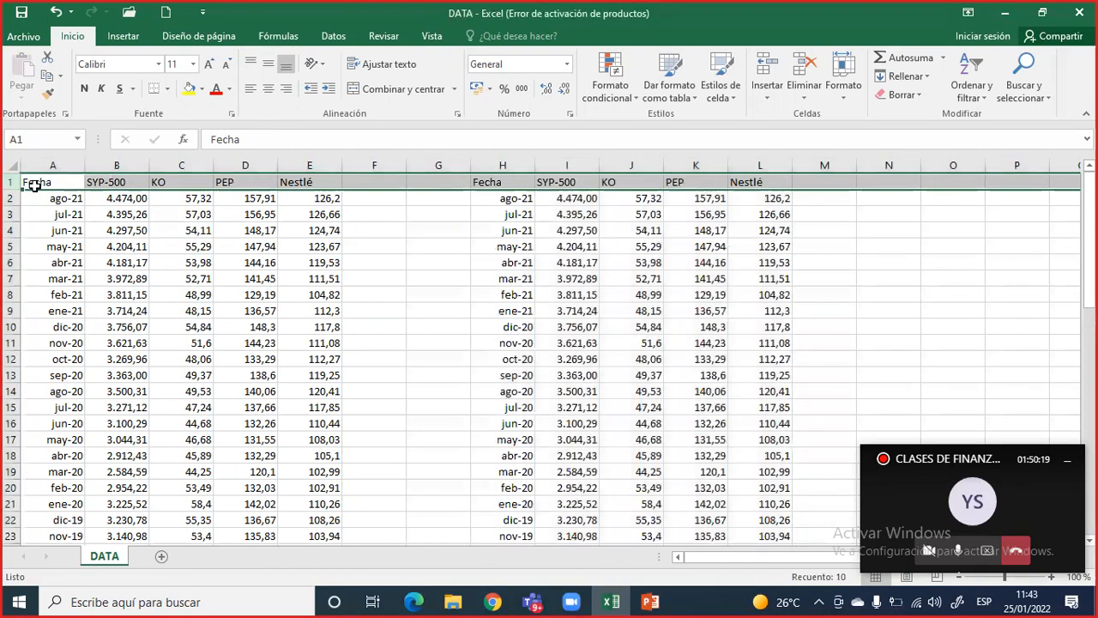
key(ctrl+plus)
drag(60, 184, 294, 184)
click(366, 89)
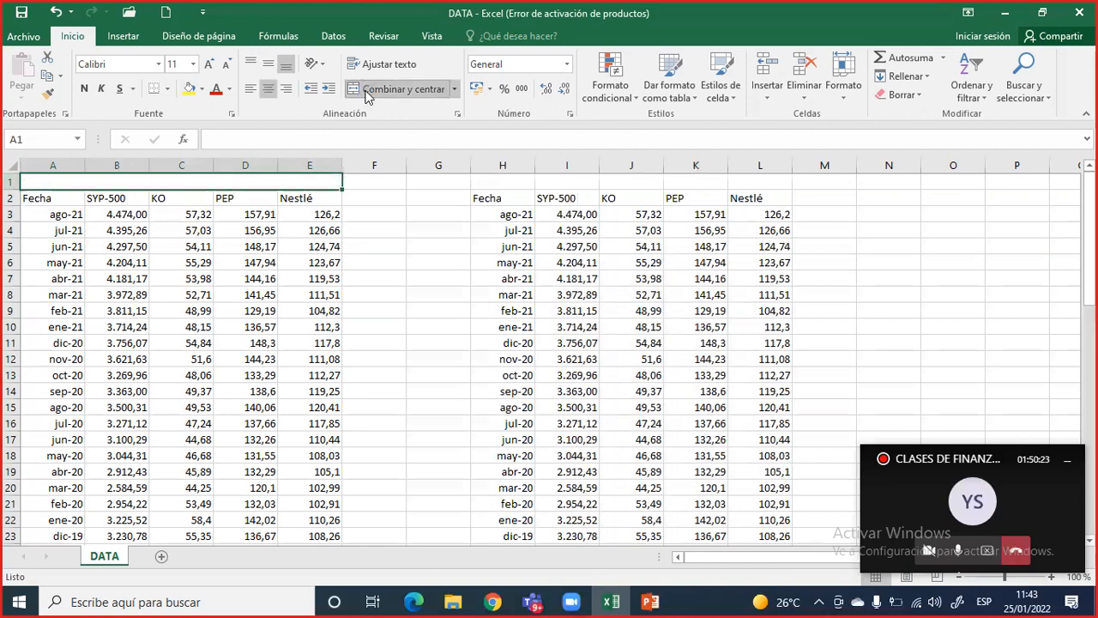
Enter the title "Matriz de precios" in the merged cell A1 and make it bold
text(Matri)
key(BackSpace)
text(riz de precios)
key(Return)
key(Up)
key(ctrl+n)
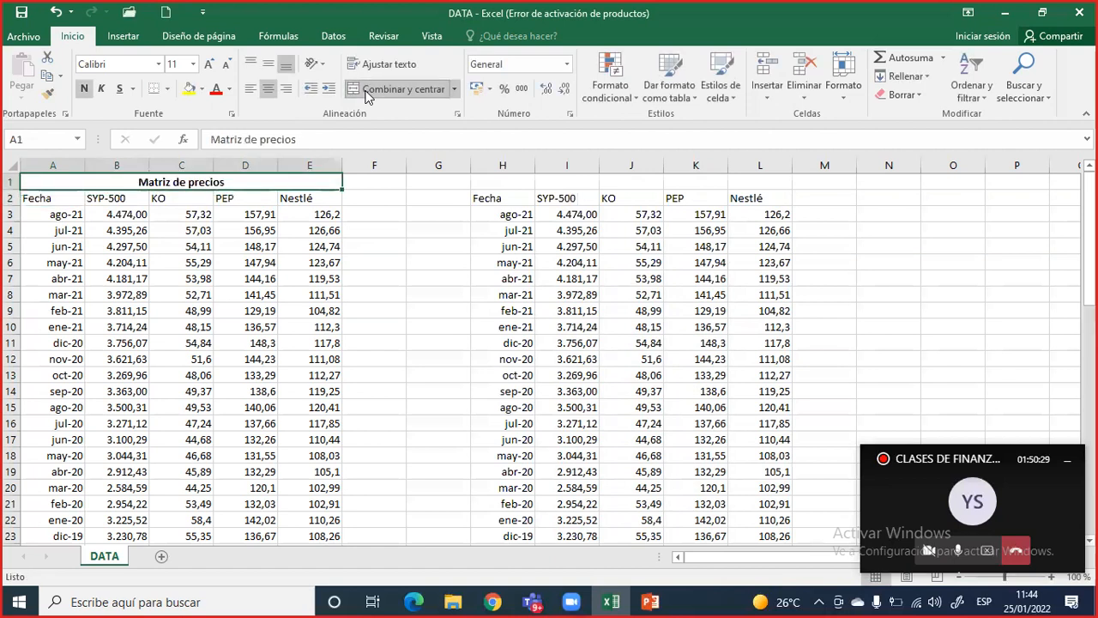
Merge and center H1:L1 above the copied table
key(Right)
key(Right)
key(Right)
key(shift+Right)
key(shift+Right)
key(shift+Right)
key(shift+Right)
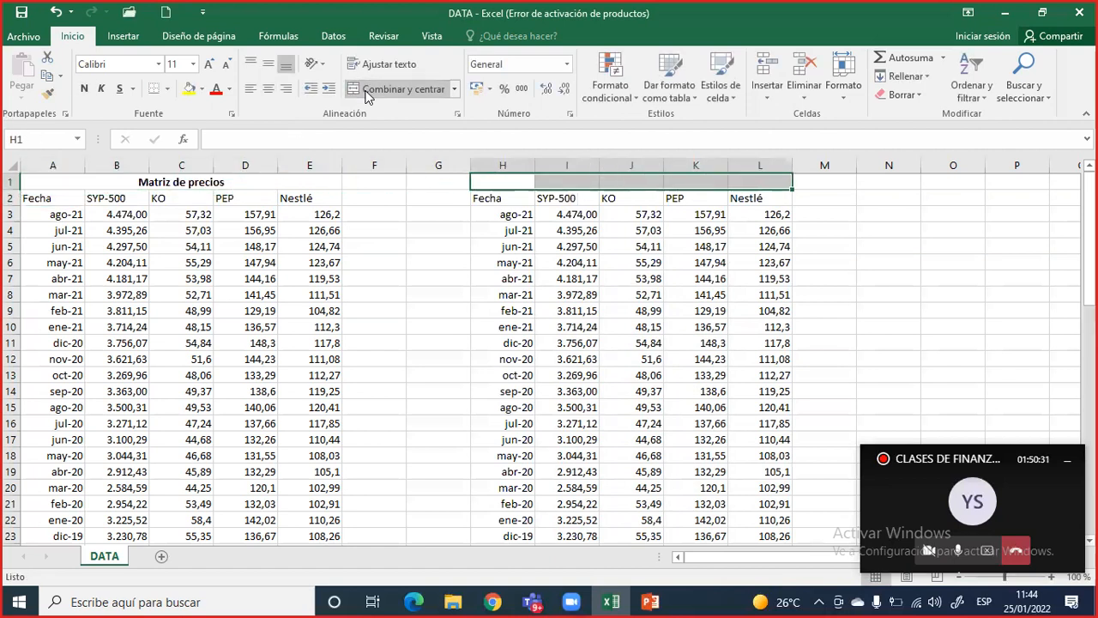
click(365, 89)
Enter the title "Matriz de rendimiento" in the merged cell H1 and make it bold
text(M)
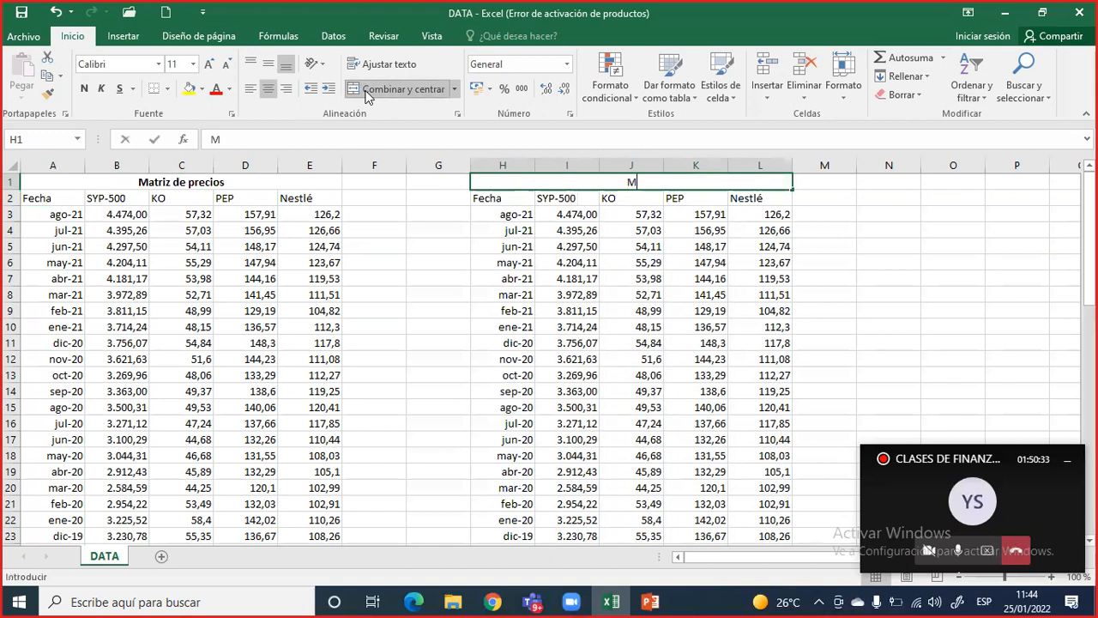
text(atri)
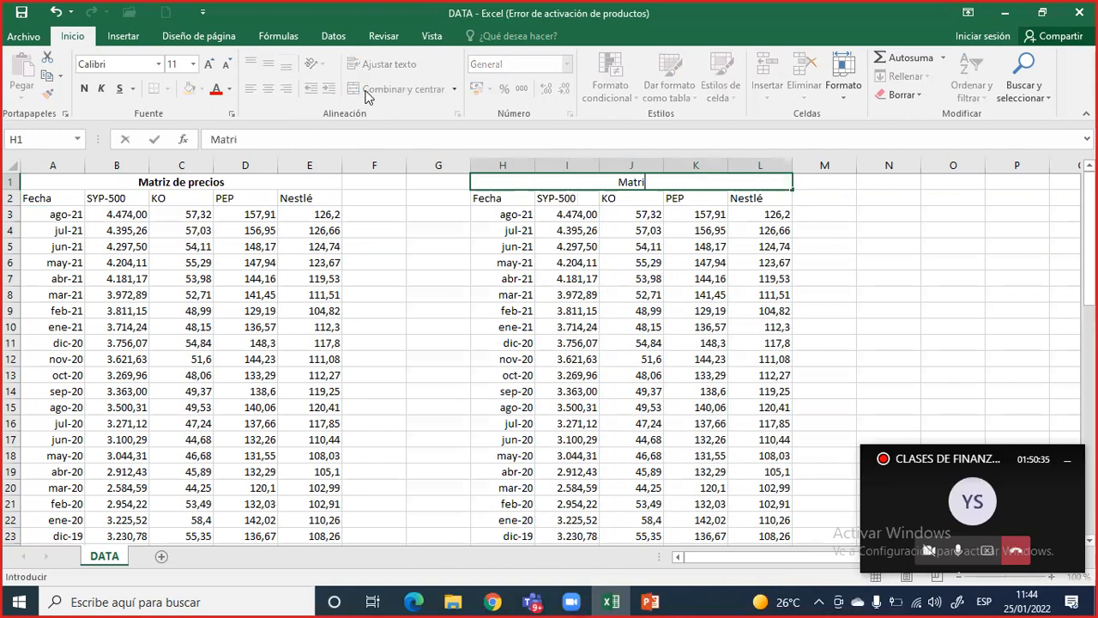
text(z de rendimiento)
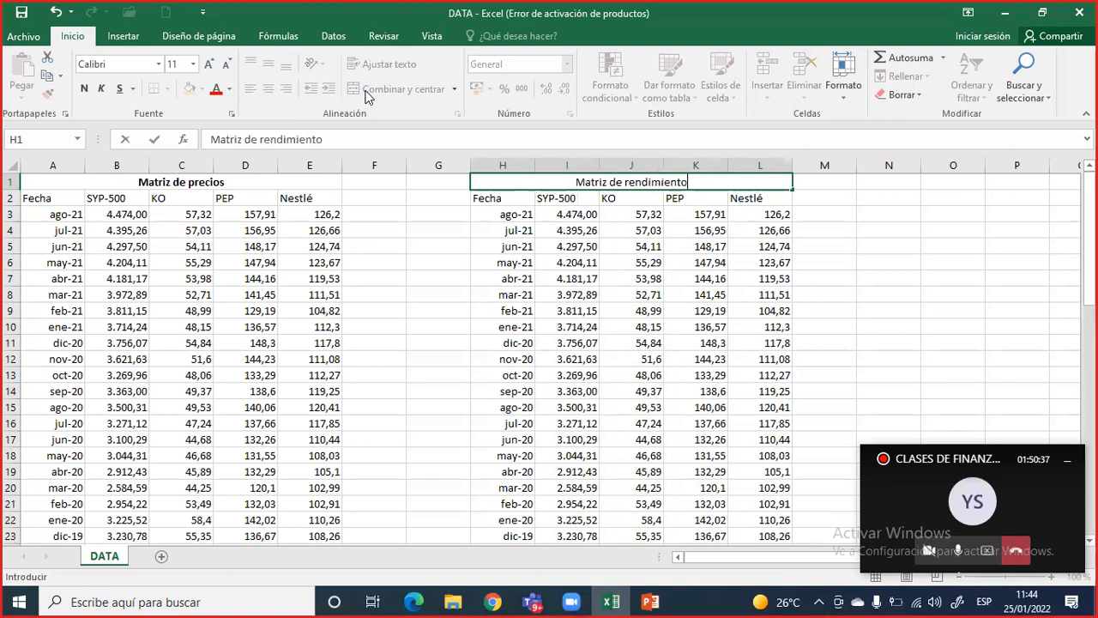
key(Return)
key(Up)
key(ctrl+n)
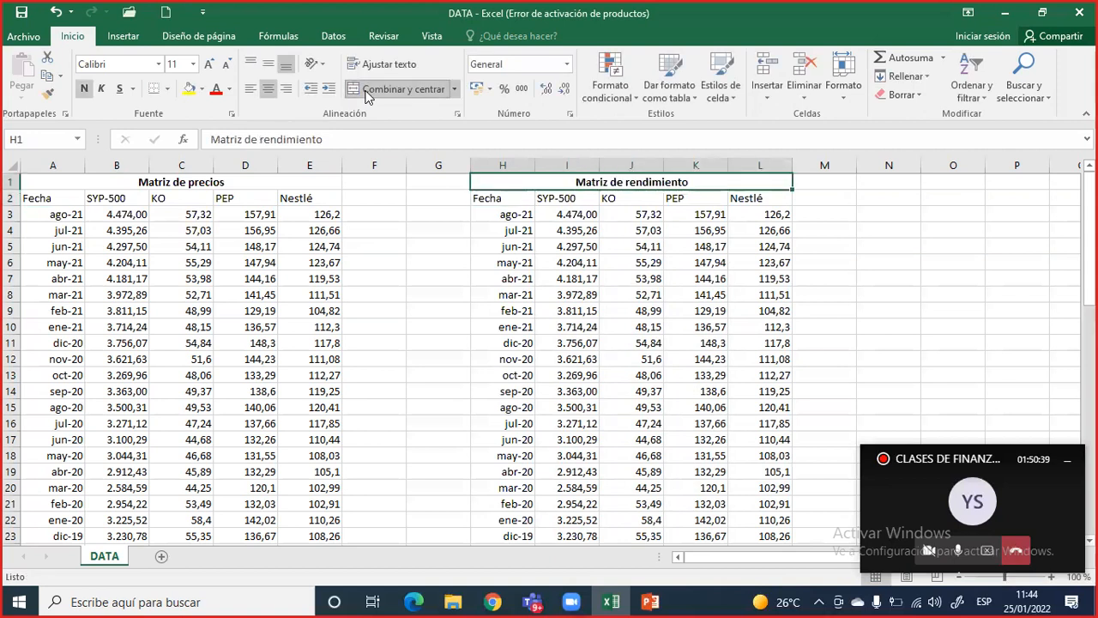
Clear all price values in I3:L62 of the copied table, keeping its dates and headers
key(Down)
key(Down)
key(Right)
key(ctrl+shift+Right)
key(ctrl+shift+Down)
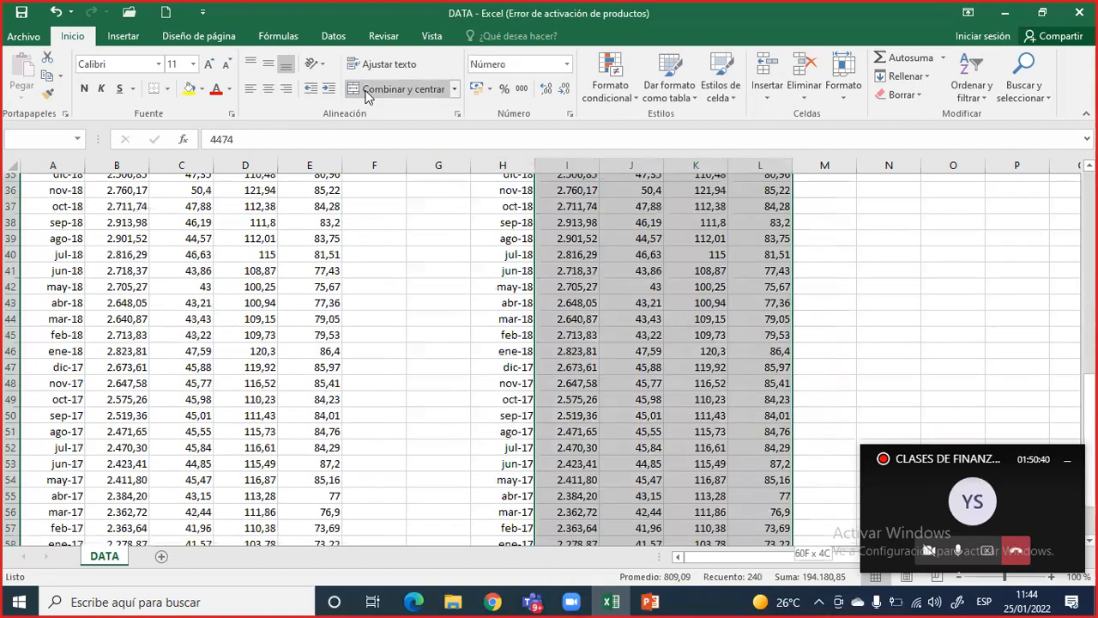
key(Delete)
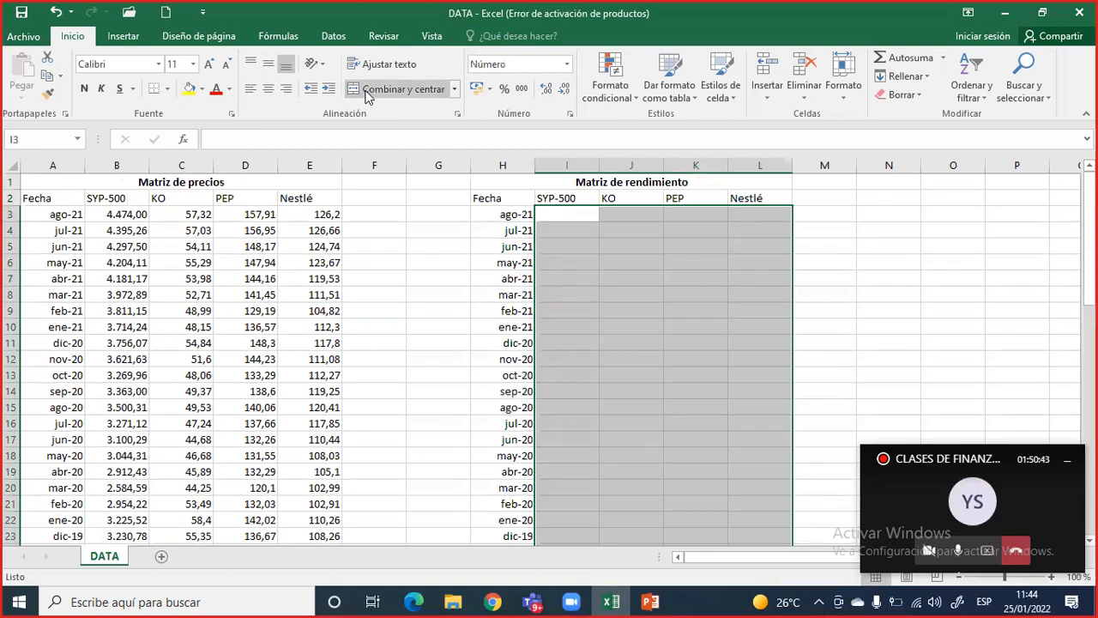
key(Left)
Give the headers A2:E2 of the price table a thick bottom border and bold text
drag(62, 197, 314, 203)
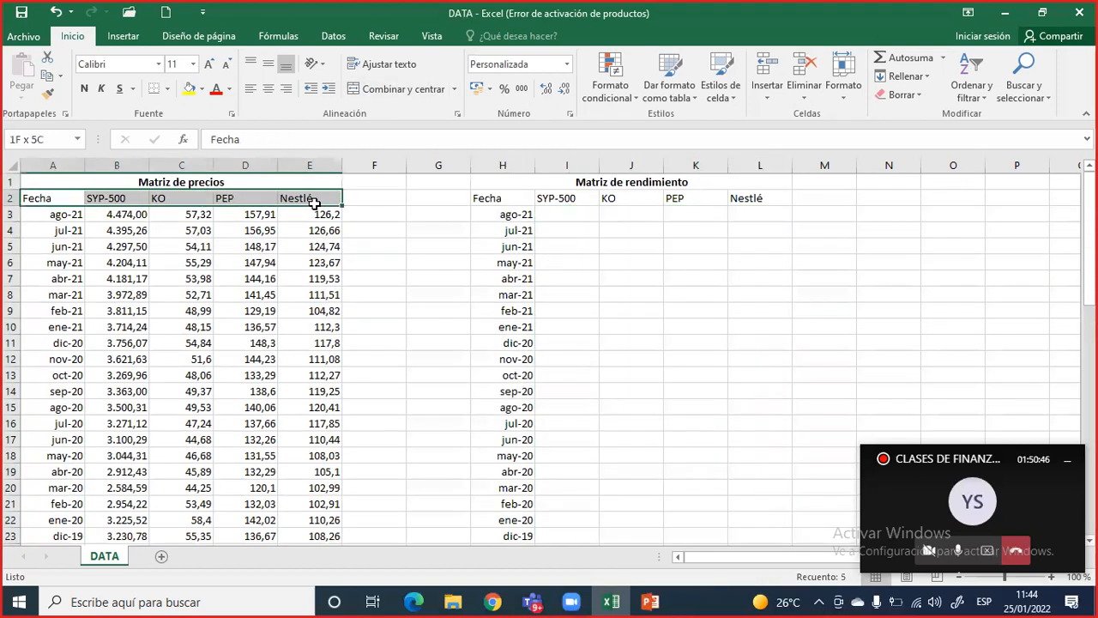
click(166, 89)
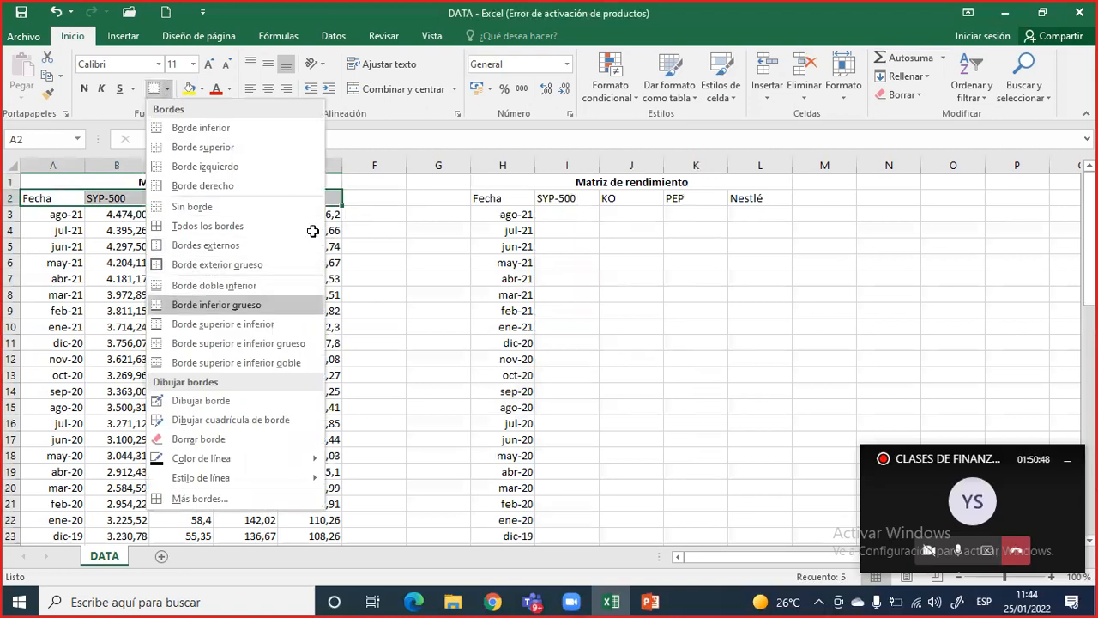
click(217, 304)
click(84, 88)
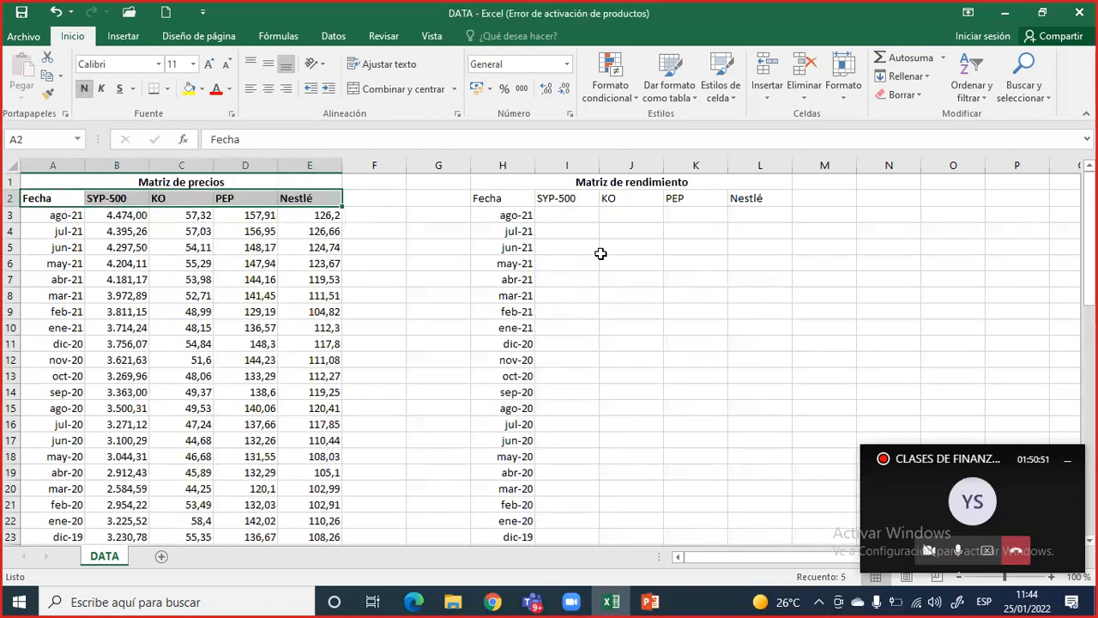
Apply the same thick bottom border and bold text to the headers H2:L2 of the return table
drag(506, 198, 779, 199)
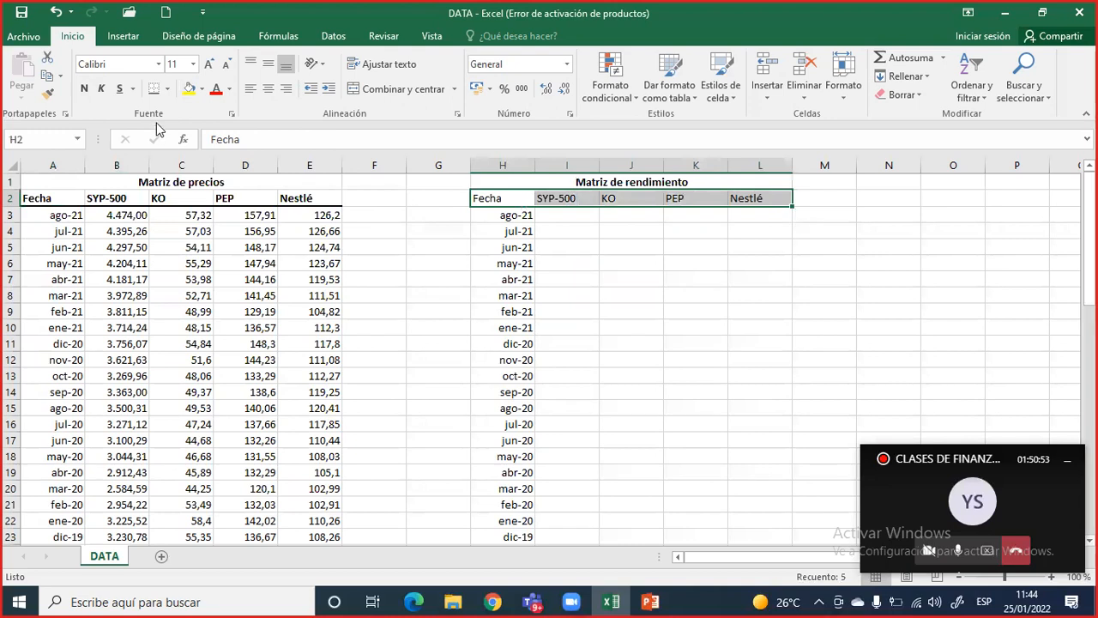
click(84, 88)
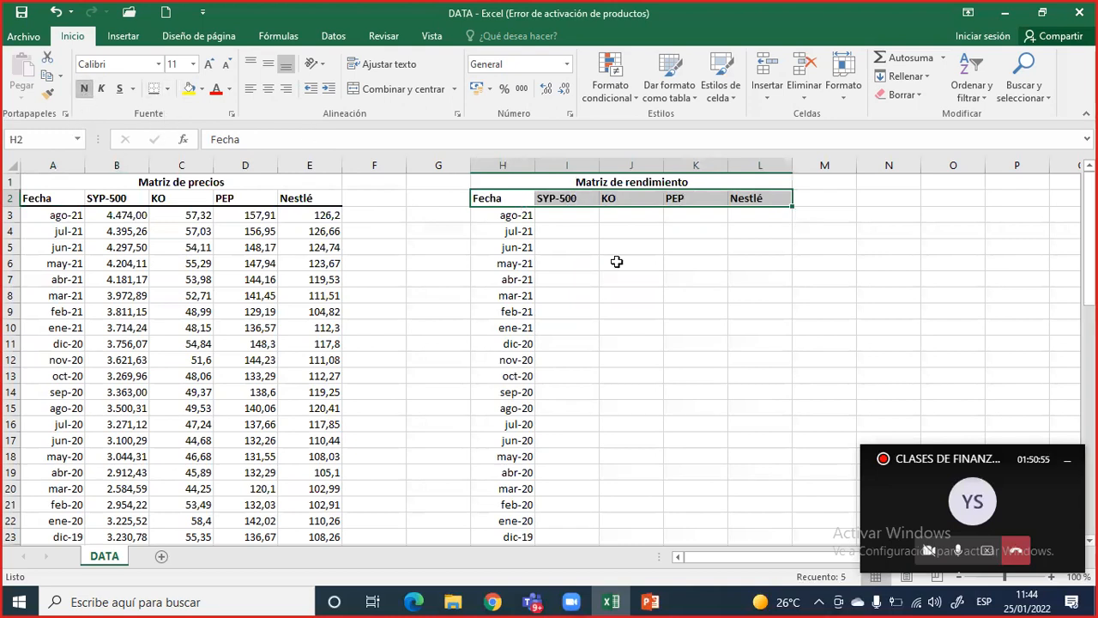
click(617, 262)
Start the ago-21 SYP-500 return formula in I3 with the price difference B3-B4 inside parentheses
click(571, 220)
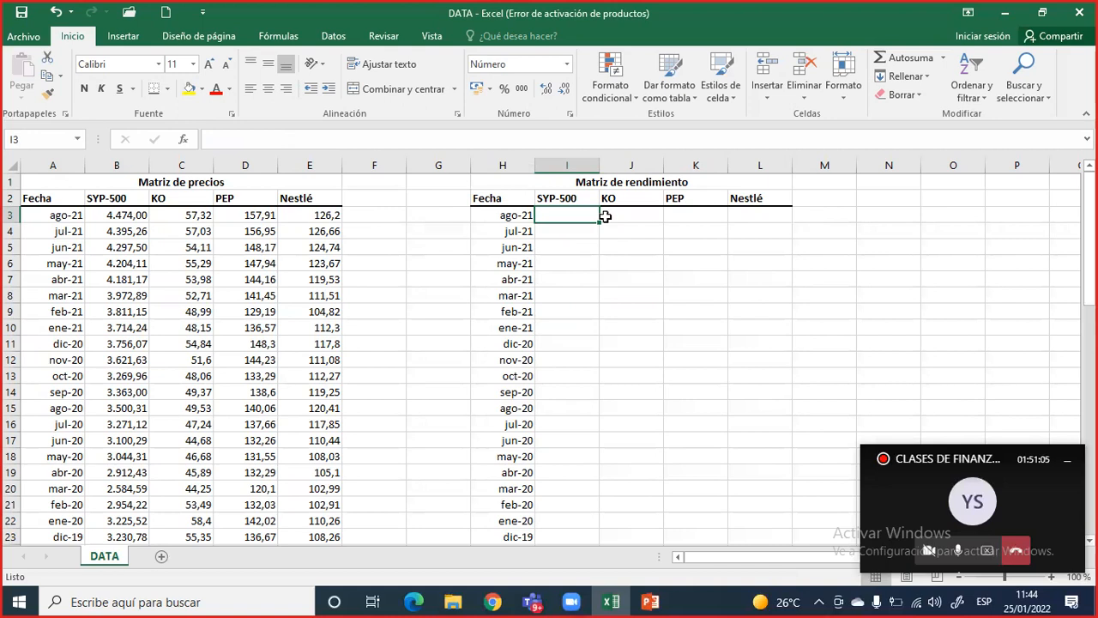
text(=))
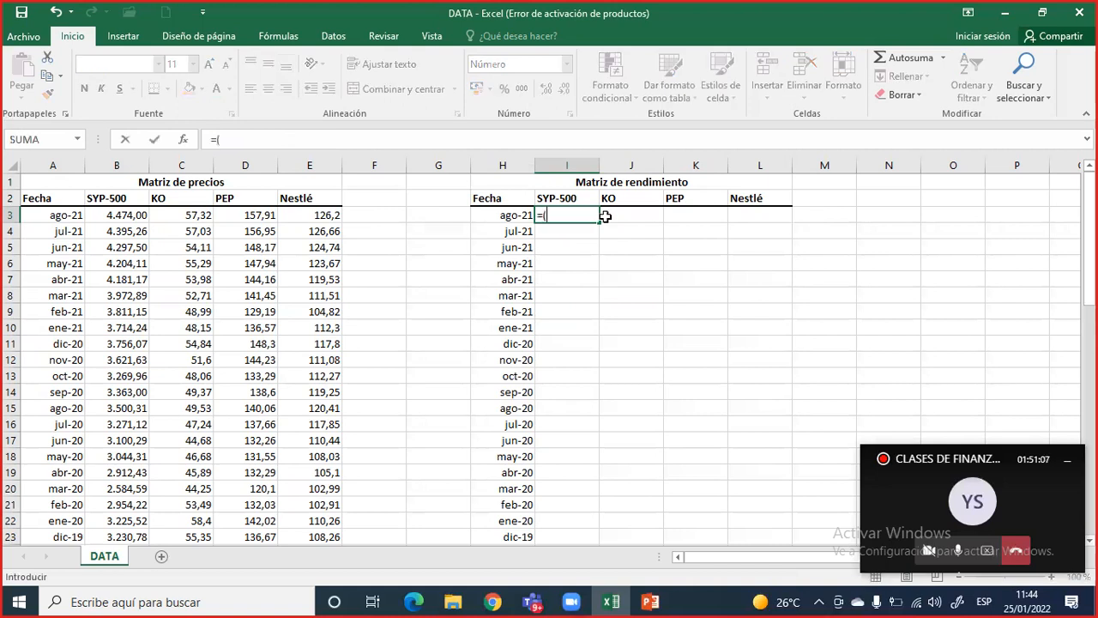
key(Left)
key(Left)
key(Left)
key(Left)
key(Left)
key(Left)
key(Left)
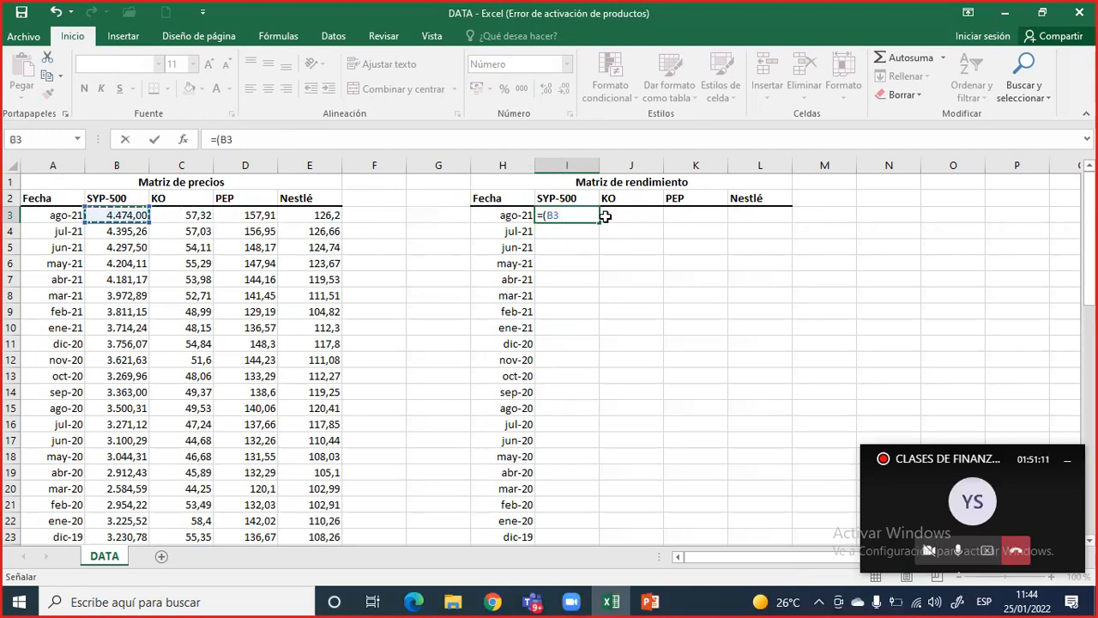
text(-)
key(Left)
key(Left)
key(Left)
key(Left)
key(Left)
key(Left)
key(Left)
key(Down)
Complete the ago-21 SYP-500 return formula in I3 by dividing the price difference by B4, giving =(B3-B4)/B4
text()/)
key(Left)
key(Left)
key(Left)
key(Left)
key(Left)
key(Left)
key(Left)
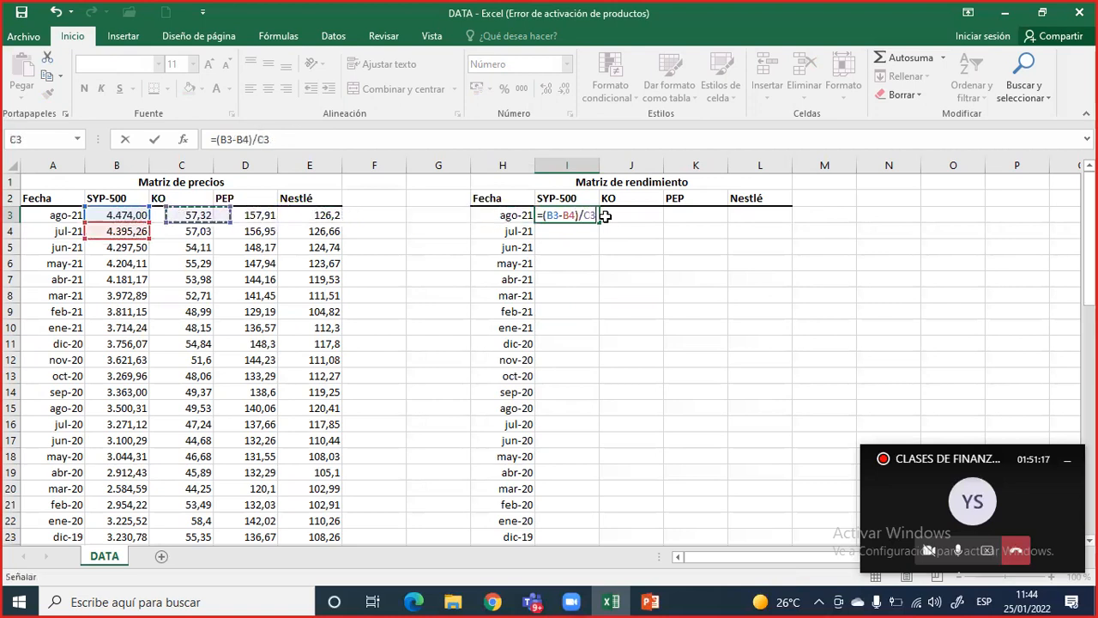
key(Down)
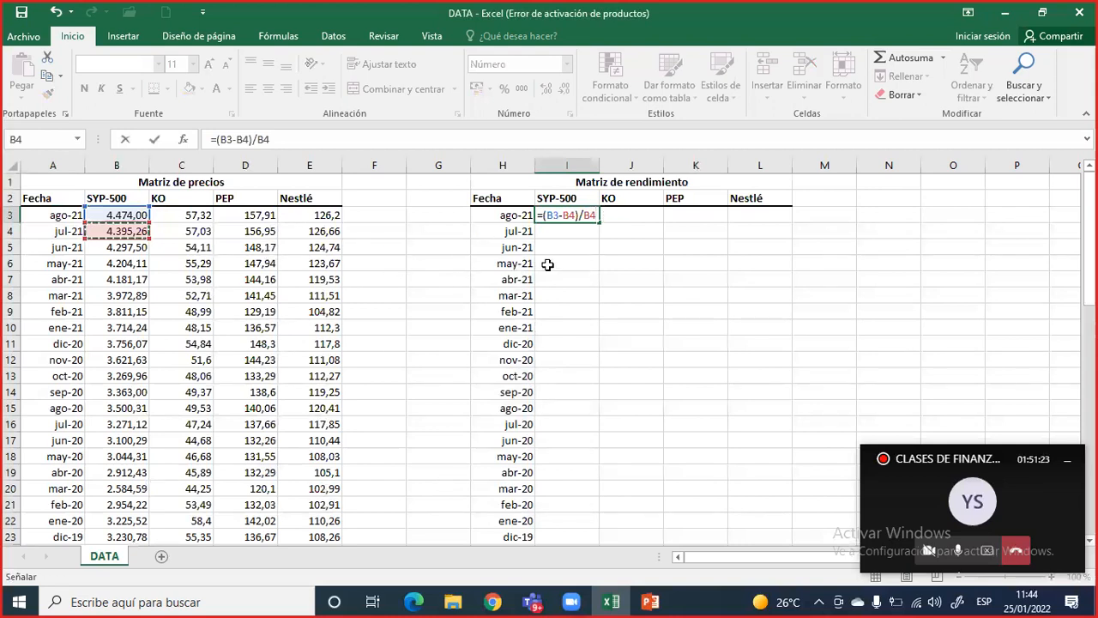
key(Return)
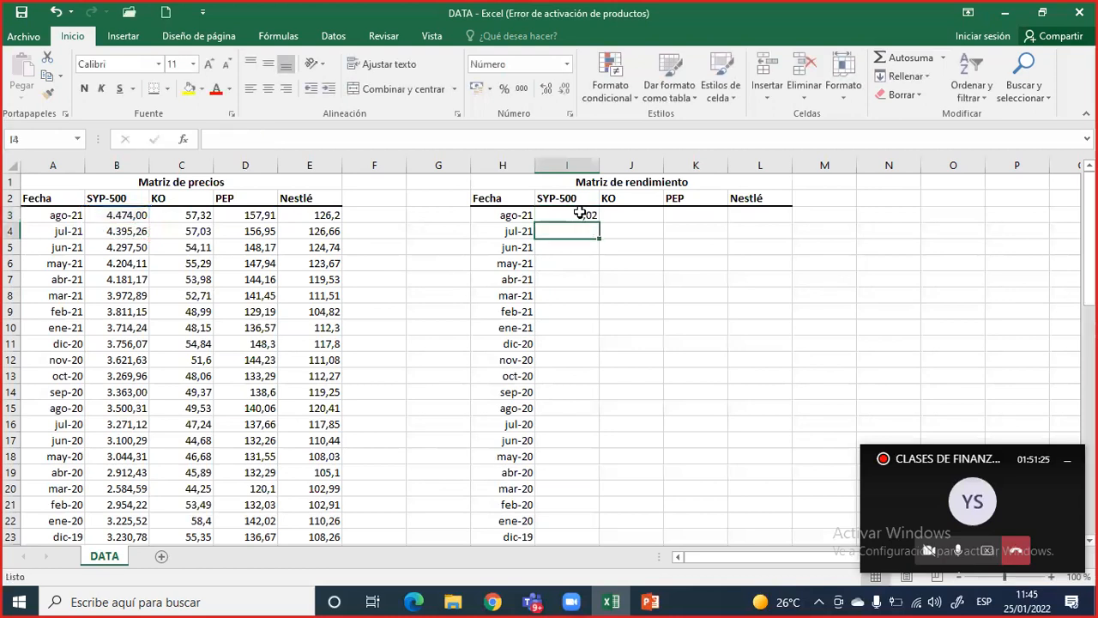
Check the formula in I3, and fill it across to L3 and down through row 62 of the return table
double_click(580, 213)
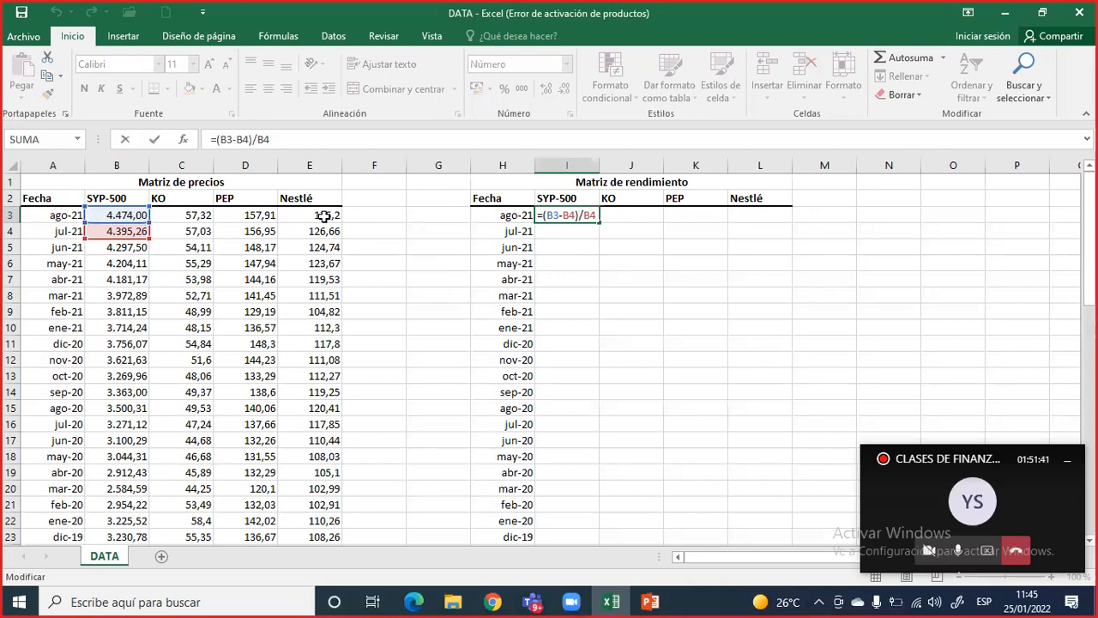
key(Return)
click(587, 217)
drag(597, 221, 795, 219)
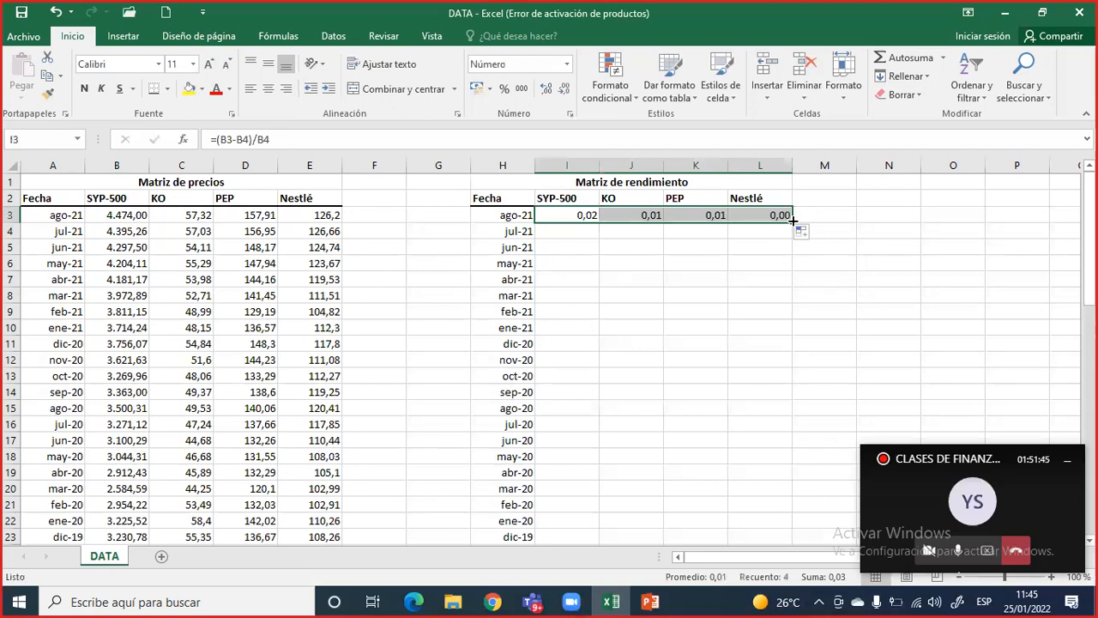
double_click(793, 221)
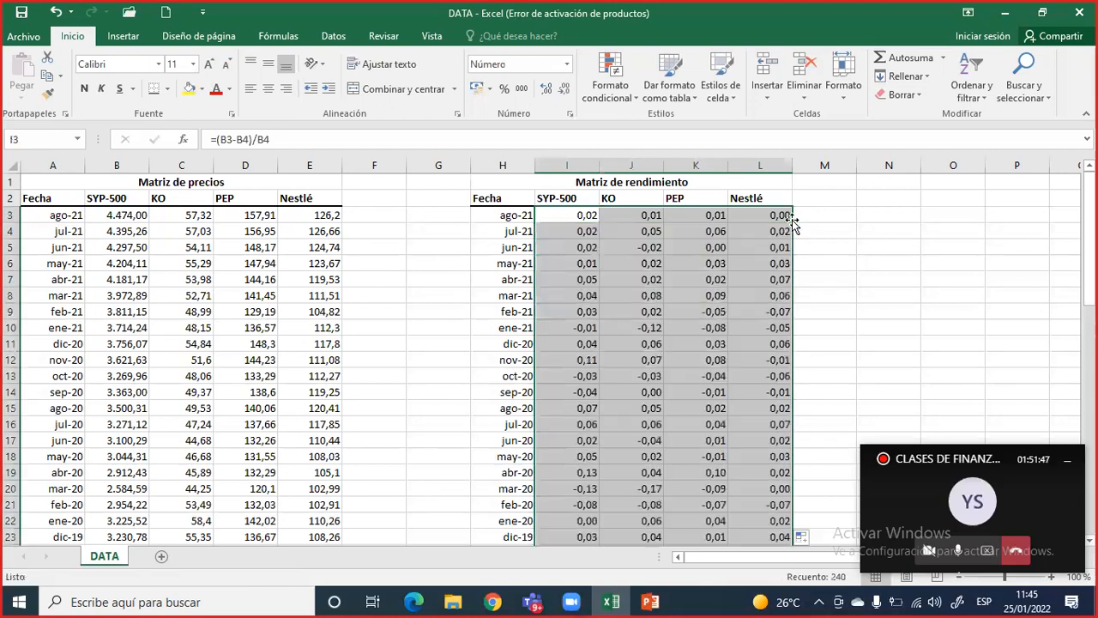
Format the returns in I3:L62 as percentages with two decimals and check them down to the last row
click(505, 88)
click(546, 89)
click(547, 89)
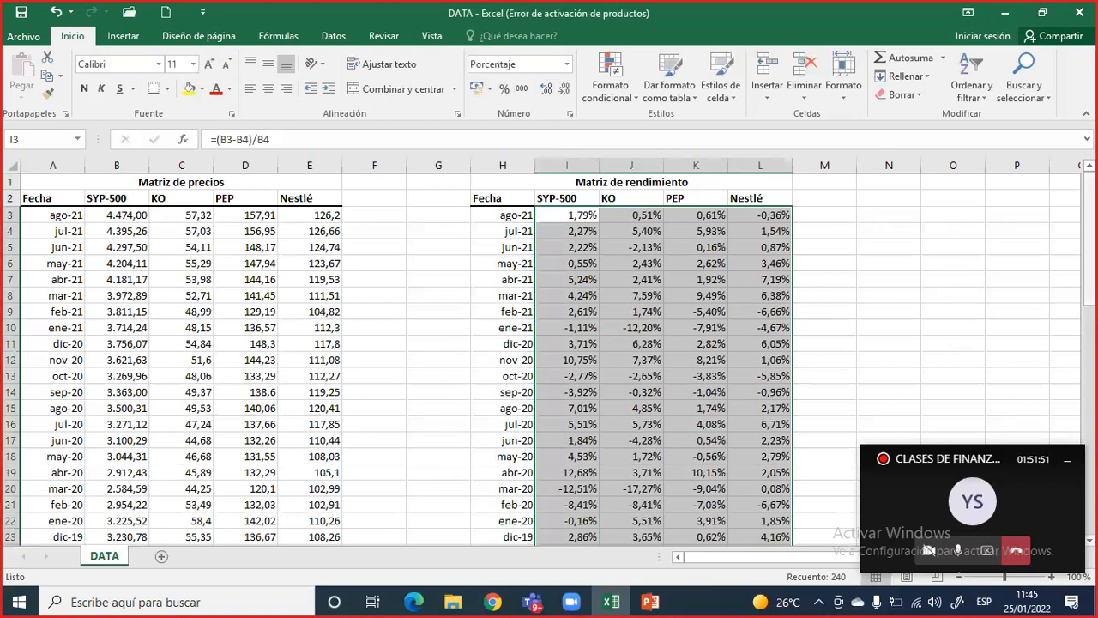
drag(1090, 243, 1090, 471)
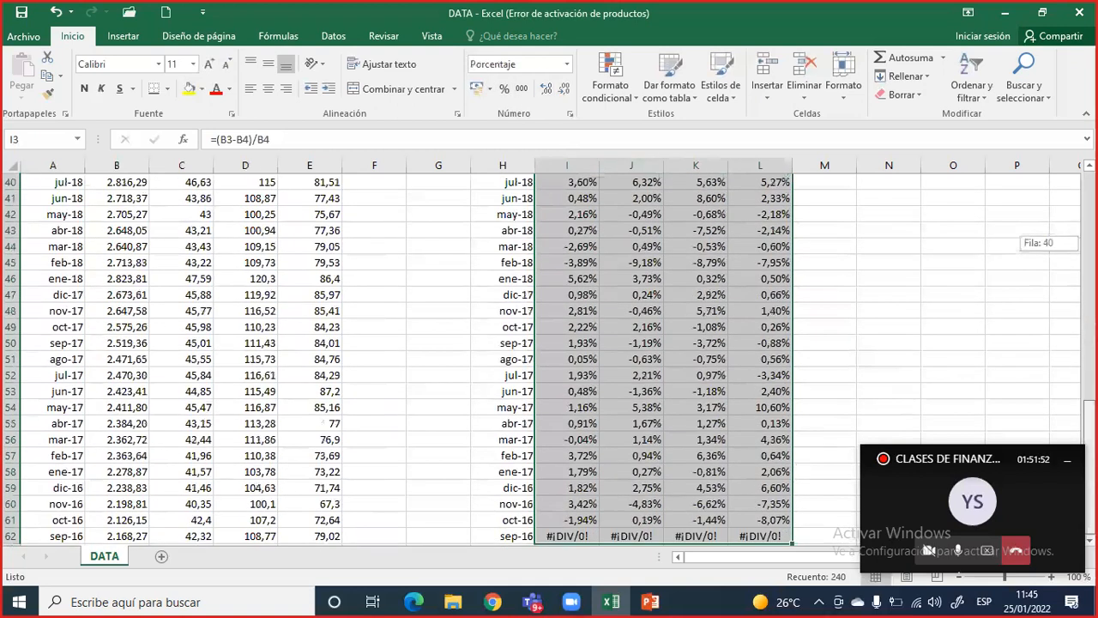
drag(1090, 421, 1089, 242)
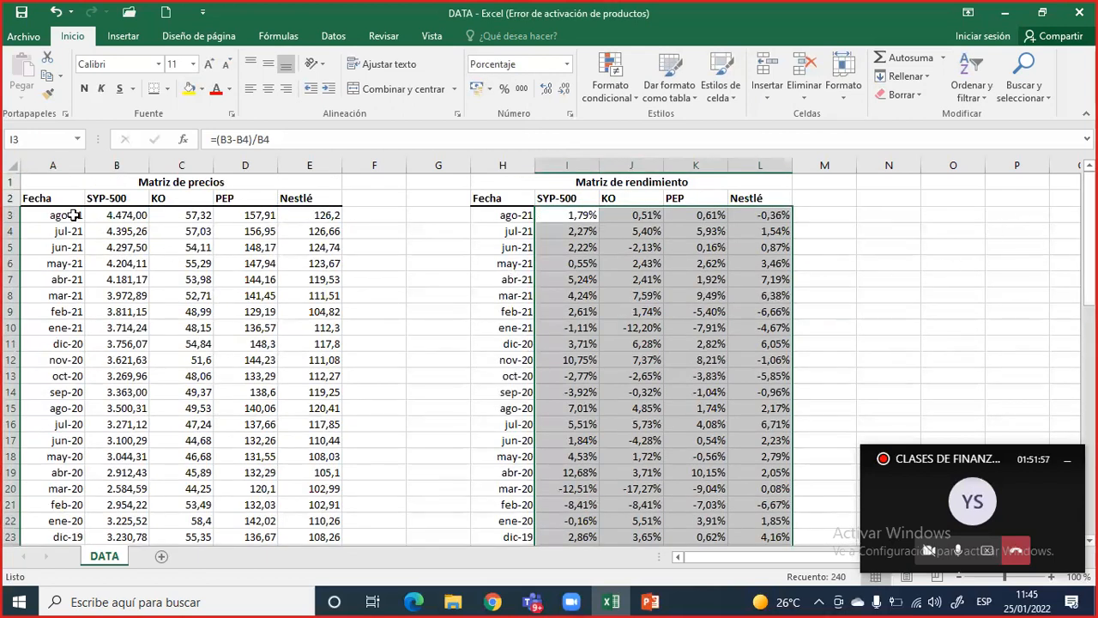
Try to keep the headers fixed by freezing the panes with row 2 selected
click(12, 199)
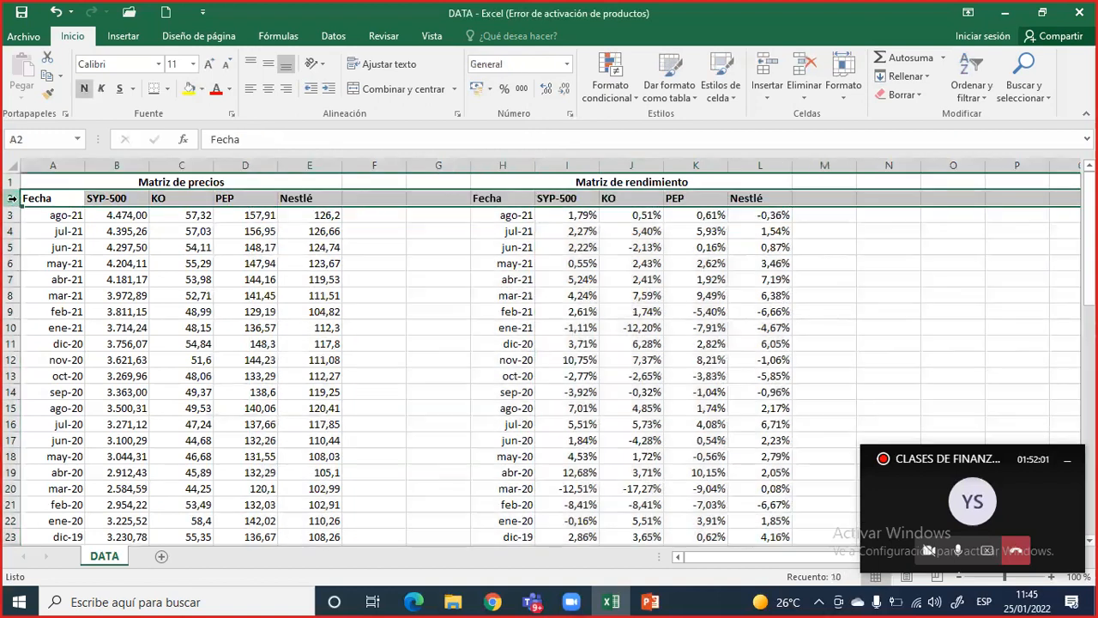
click(429, 37)
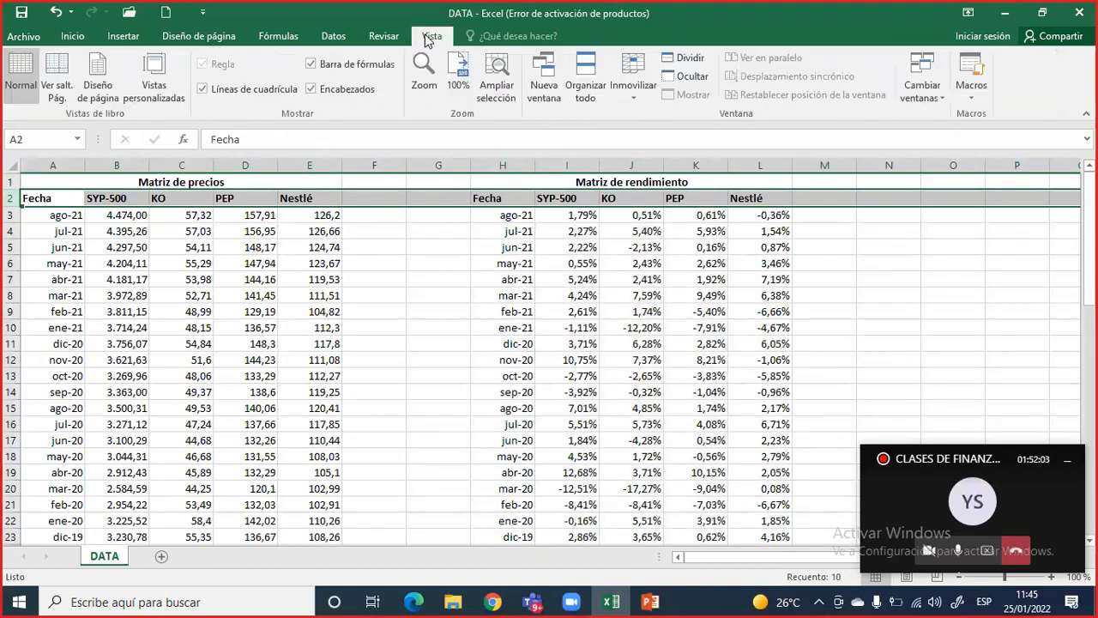
click(625, 100)
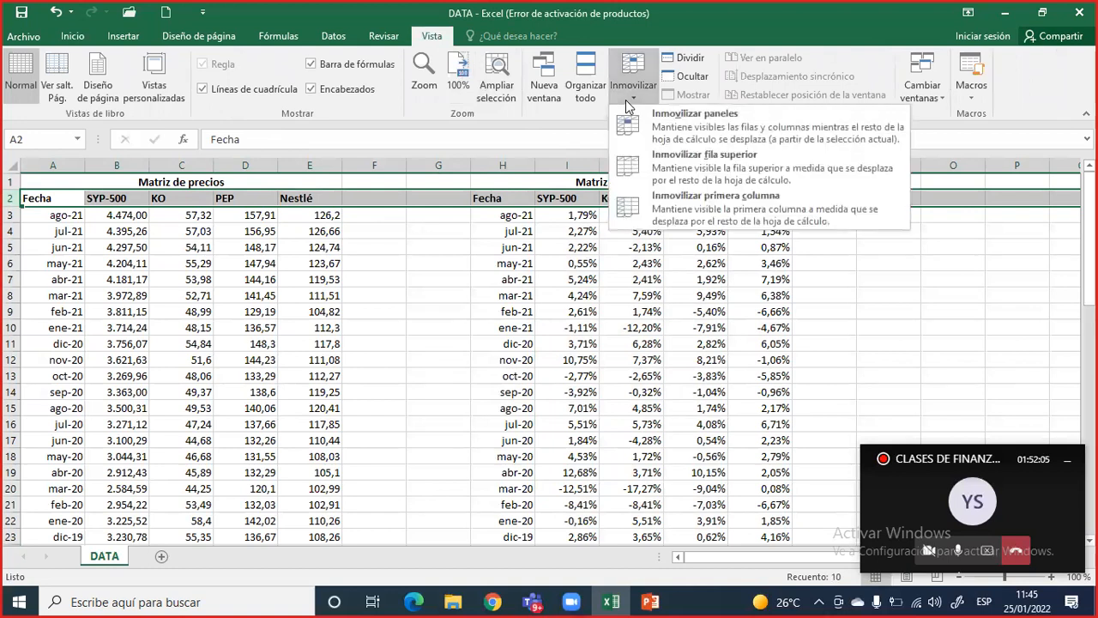
click(640, 128)
click(637, 276)
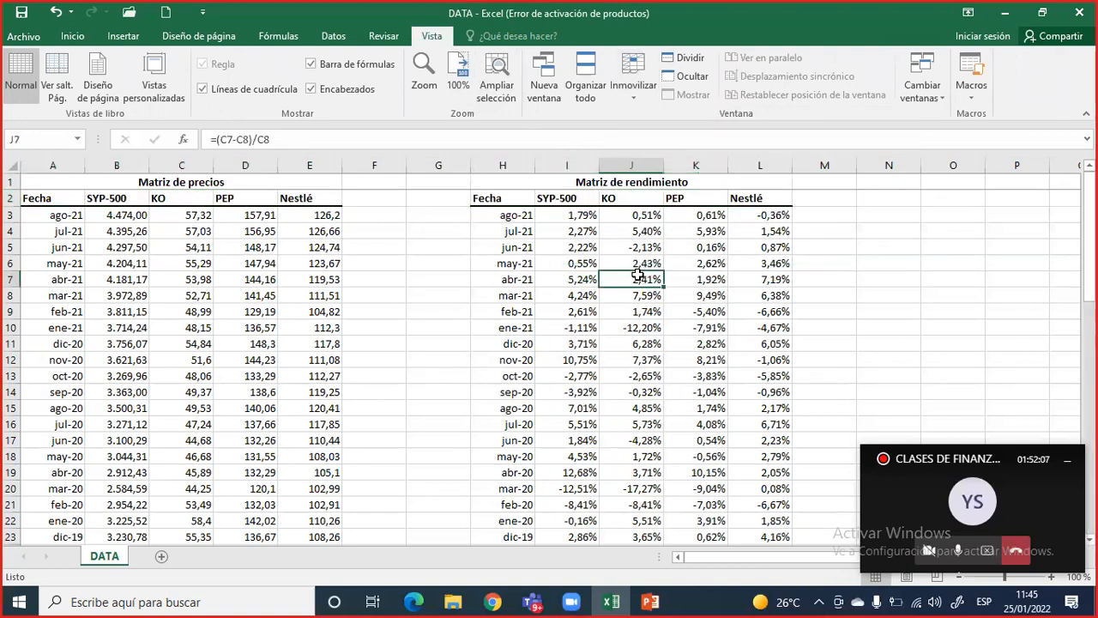
scroll(638, 274, down, 1)
scroll(637, 275, up, 1)
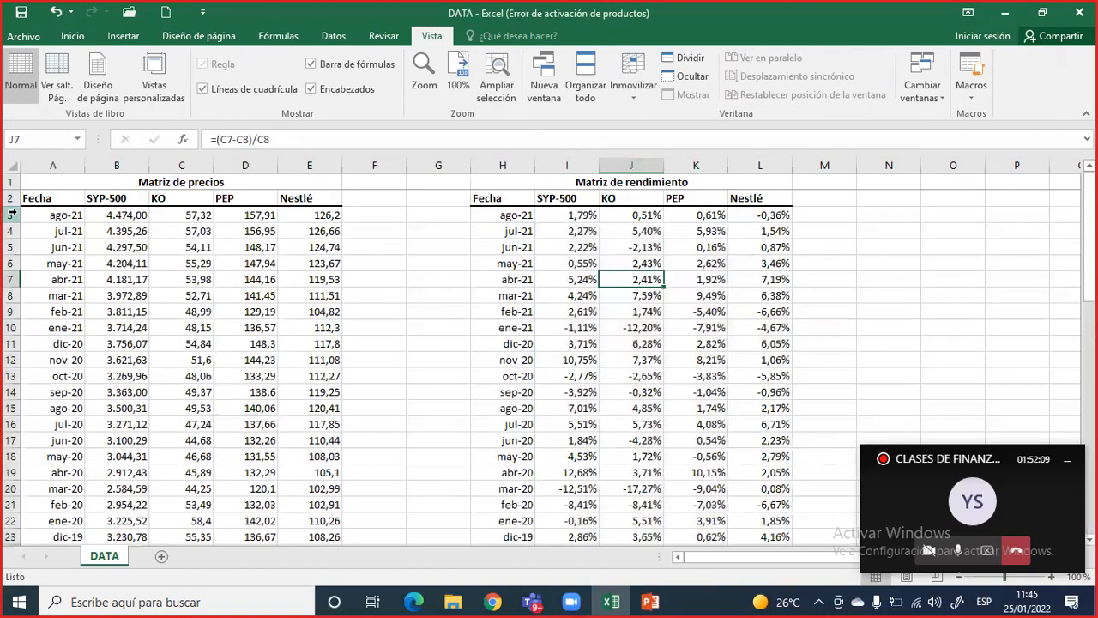
Unfreeze the panes that were frozen at row 2
click(11, 199)
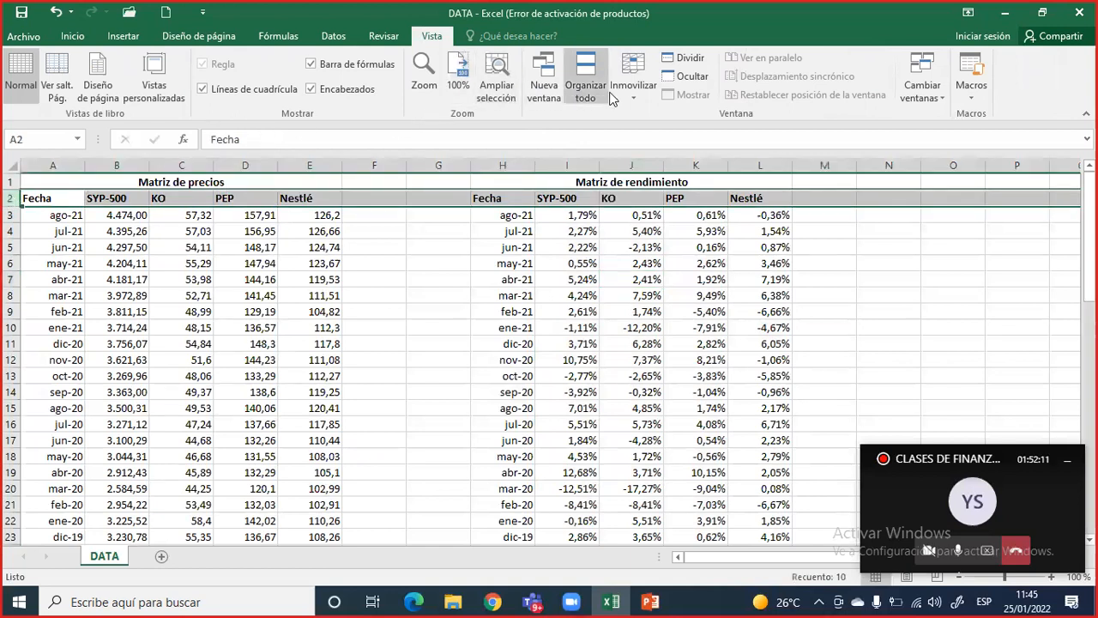
click(635, 88)
click(687, 120)
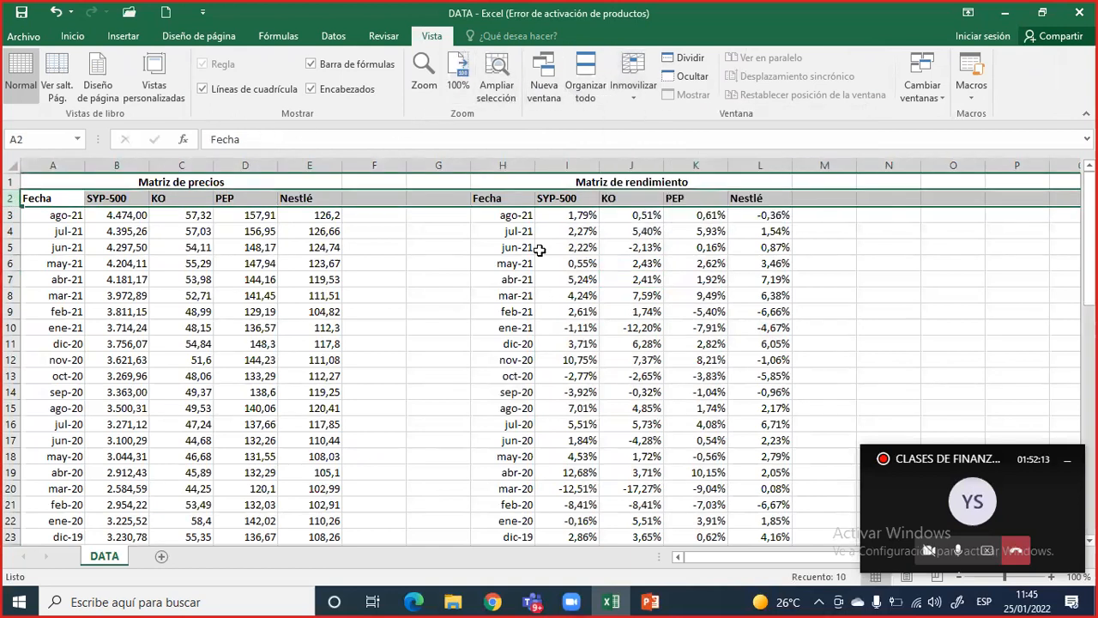
click(562, 247)
Freeze the panes at row 3 so the titles and headers in rows 1 and 2 stay fixed
click(12, 216)
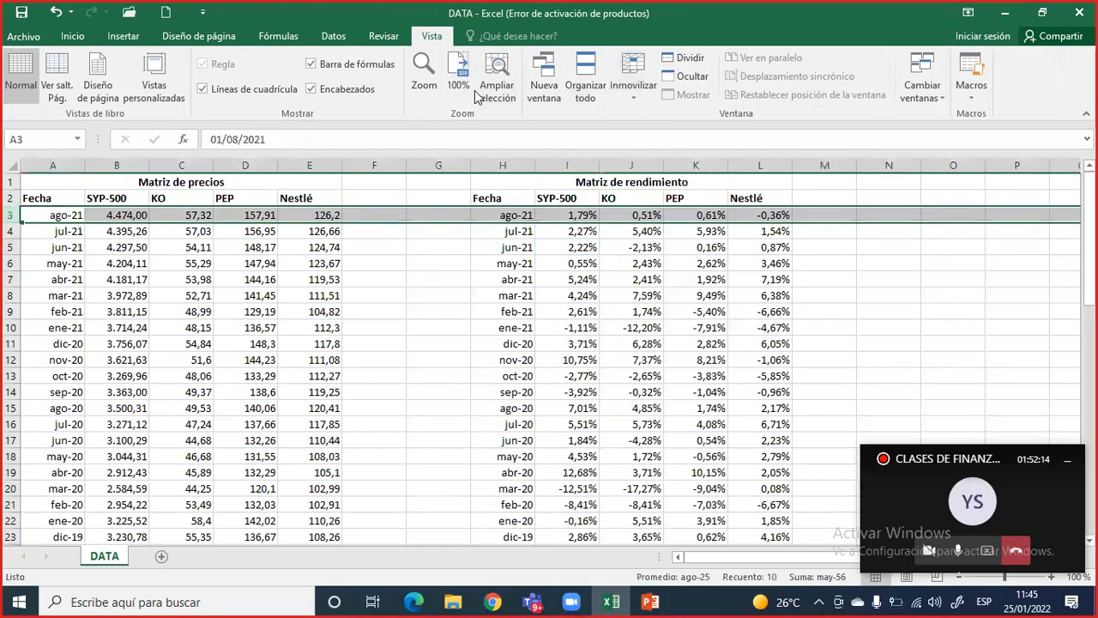
click(637, 90)
click(645, 120)
click(638, 279)
scroll(637, 279, down, 1)
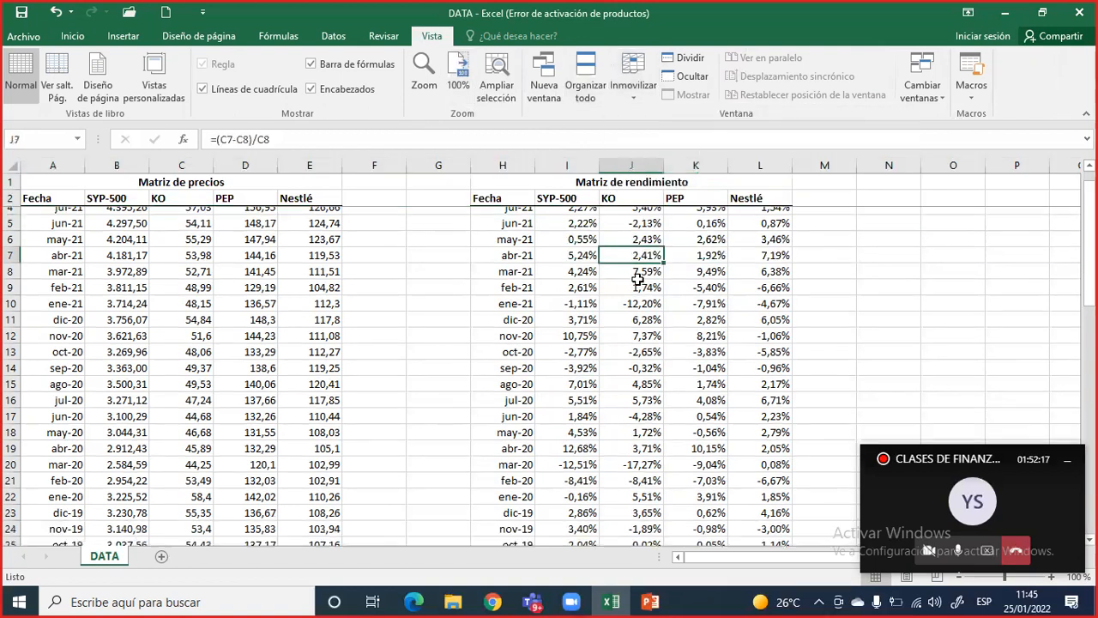
Clear the sep-16 return cells I62:L62, which lack an earlier price, and fill them with yellow
scroll(638, 279, down, 11)
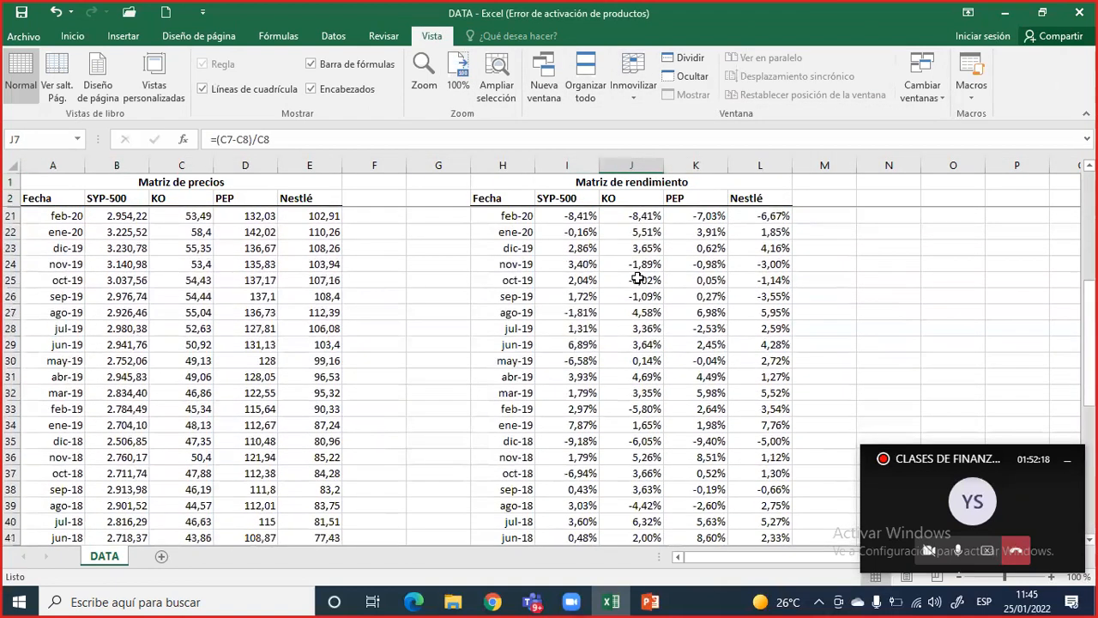
scroll(638, 279, down, 6)
scroll(644, 277, up, 1)
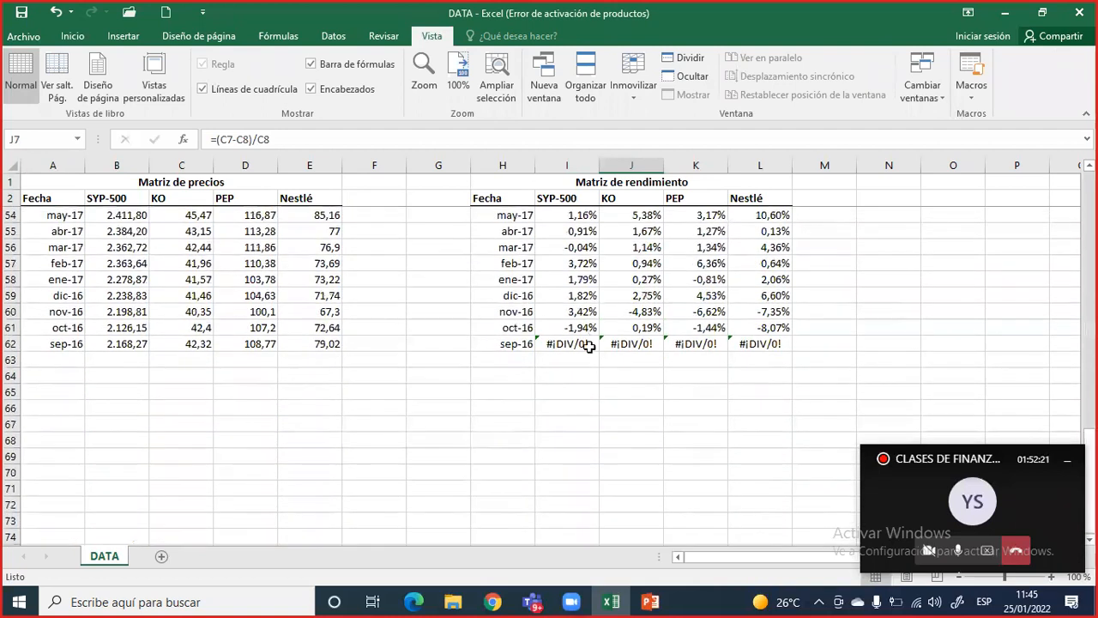
drag(568, 344, 752, 344)
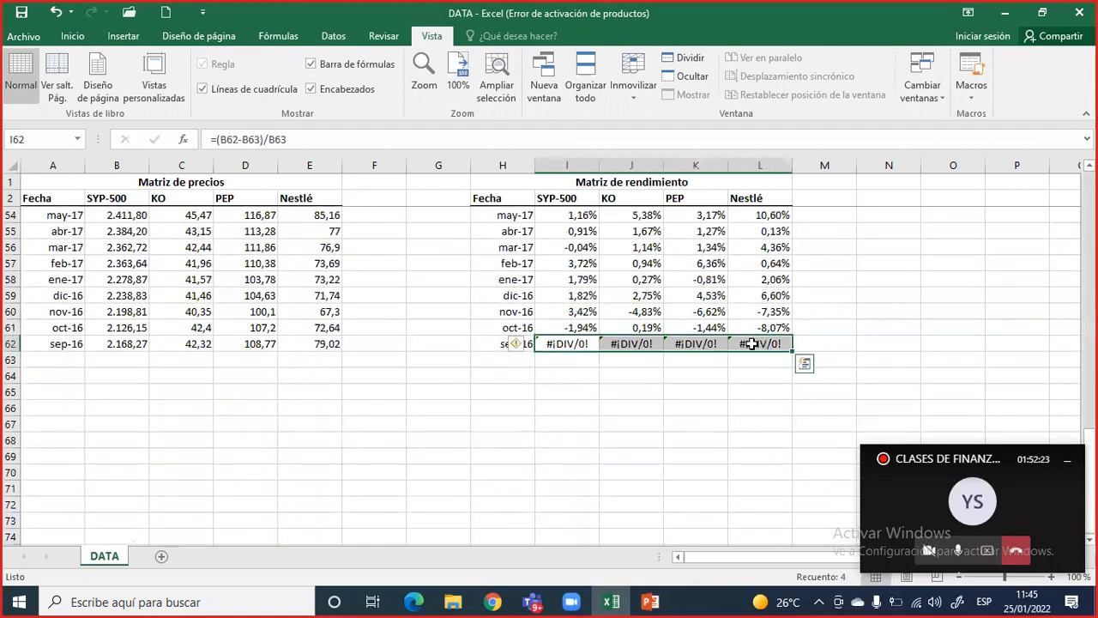
key(Delete)
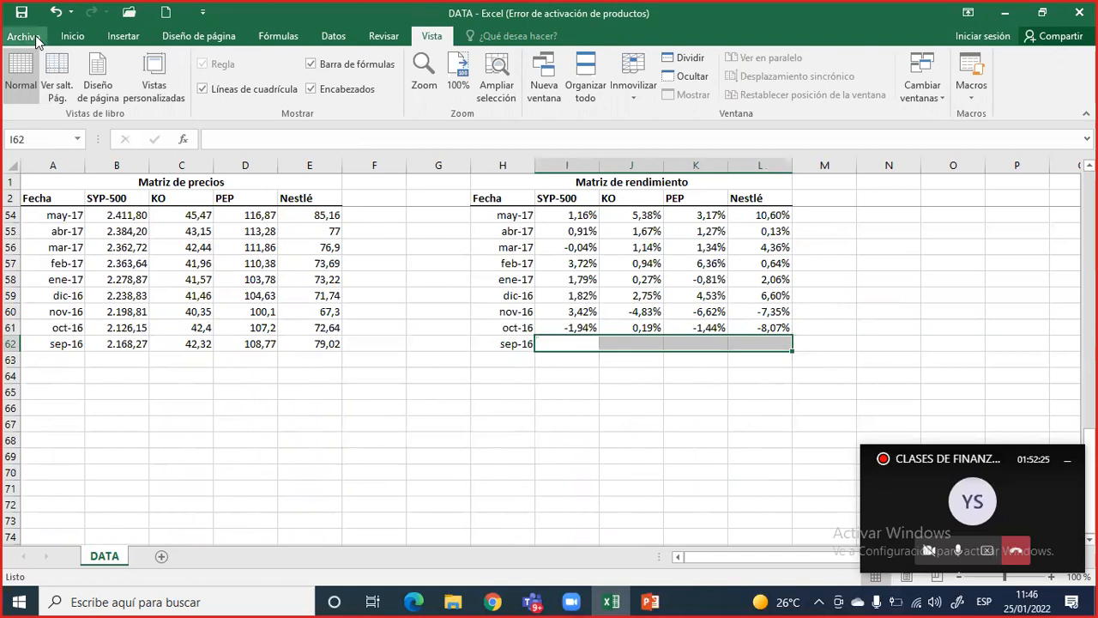
click(68, 38)
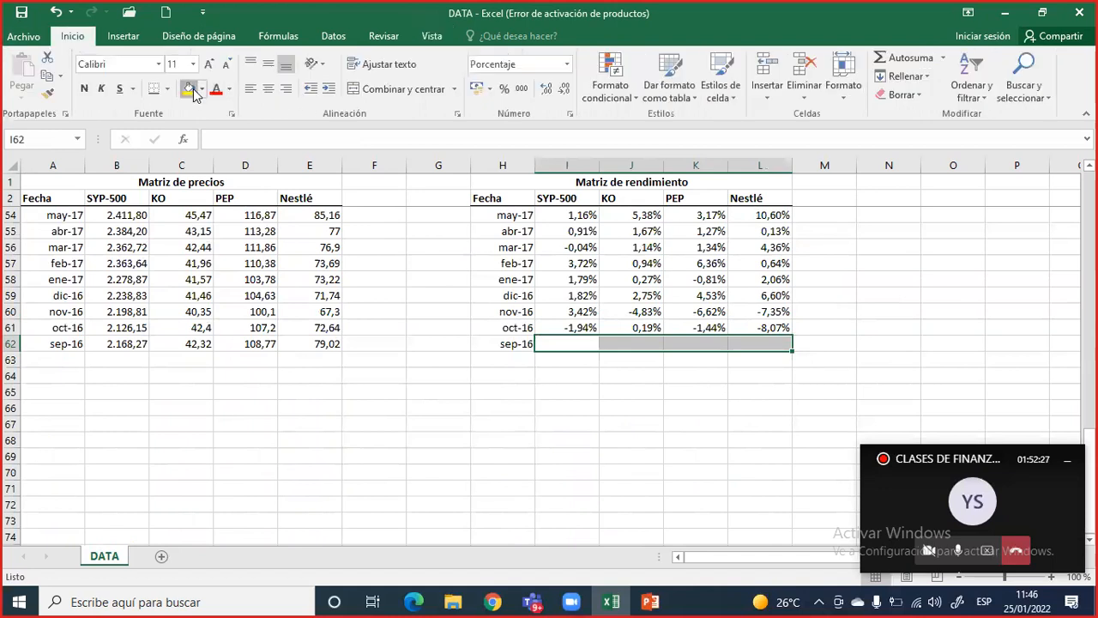
click(190, 91)
click(563, 312)
Hide the gridlines of the DATA sheet
click(432, 37)
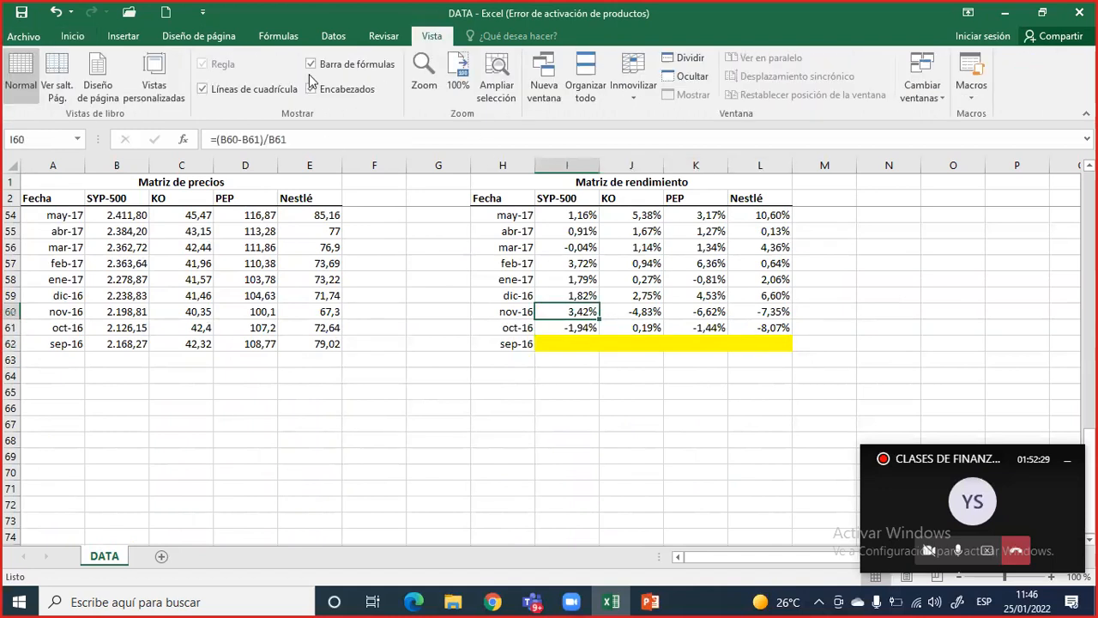
click(203, 89)
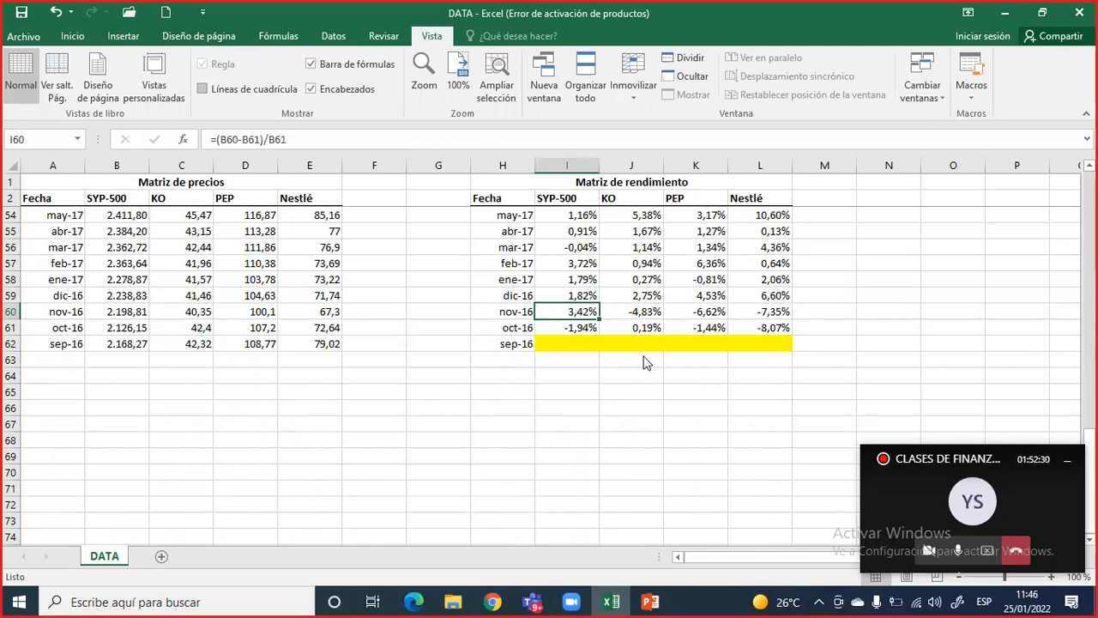
click(561, 344)
Examine the first rows of the return matrix and the price references in the I3 formula
scroll(560, 344, up, 3)
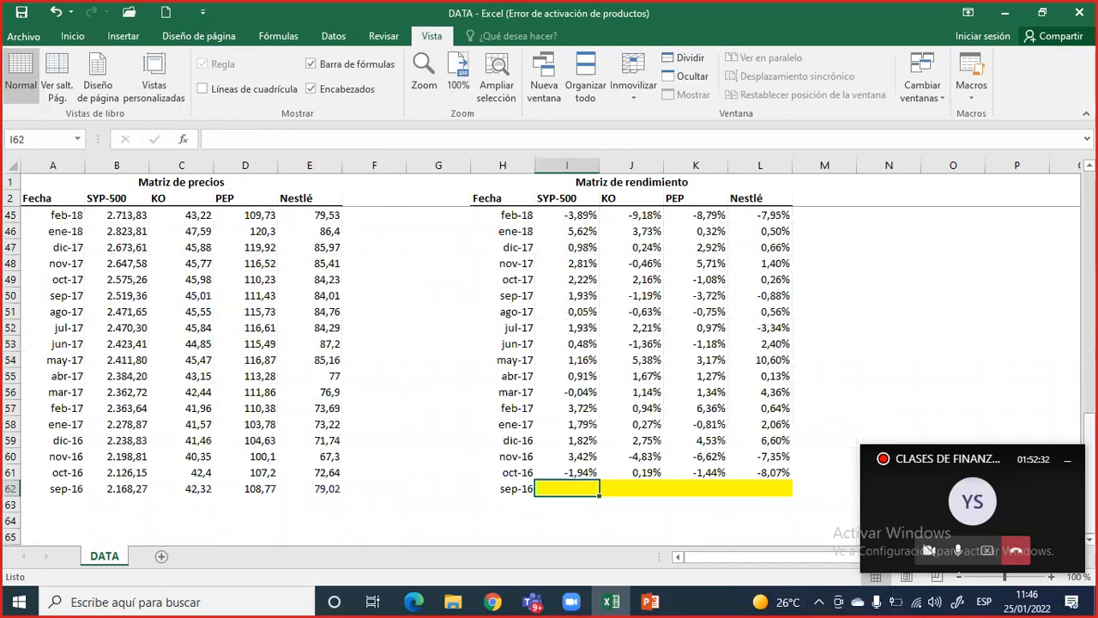
scroll(562, 343, up, 14)
click(562, 215)
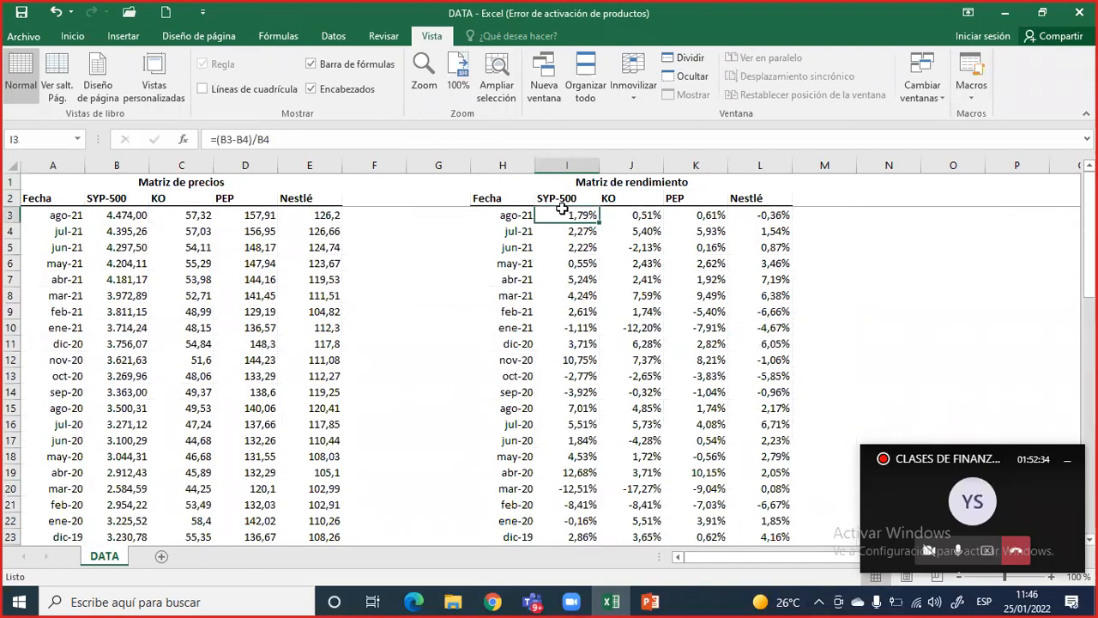
drag(562, 209, 712, 329)
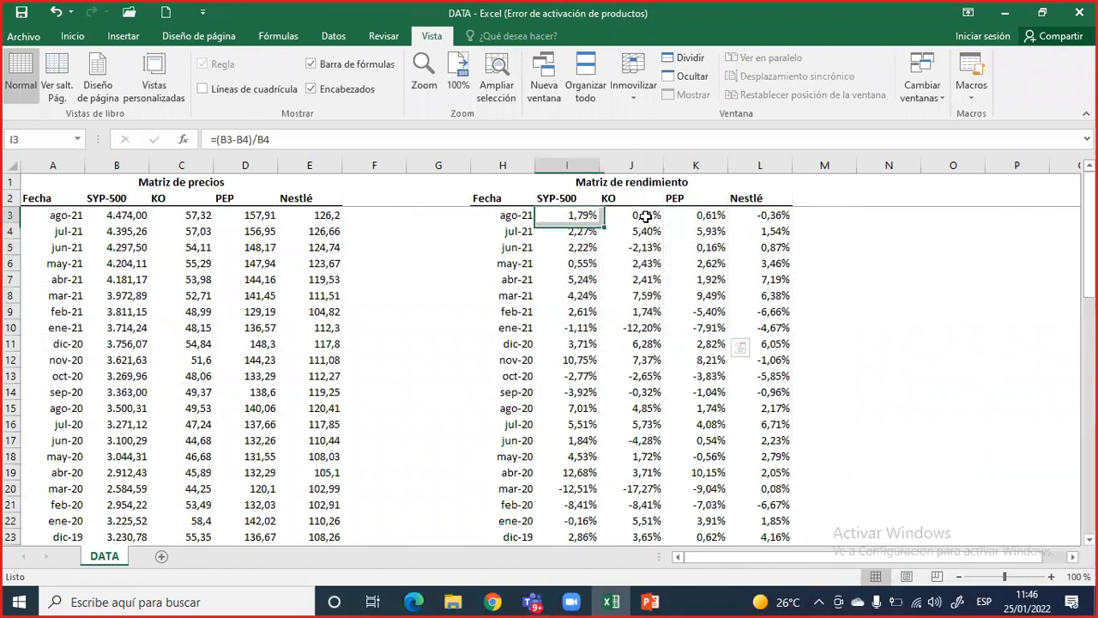
drag(568, 215, 777, 232)
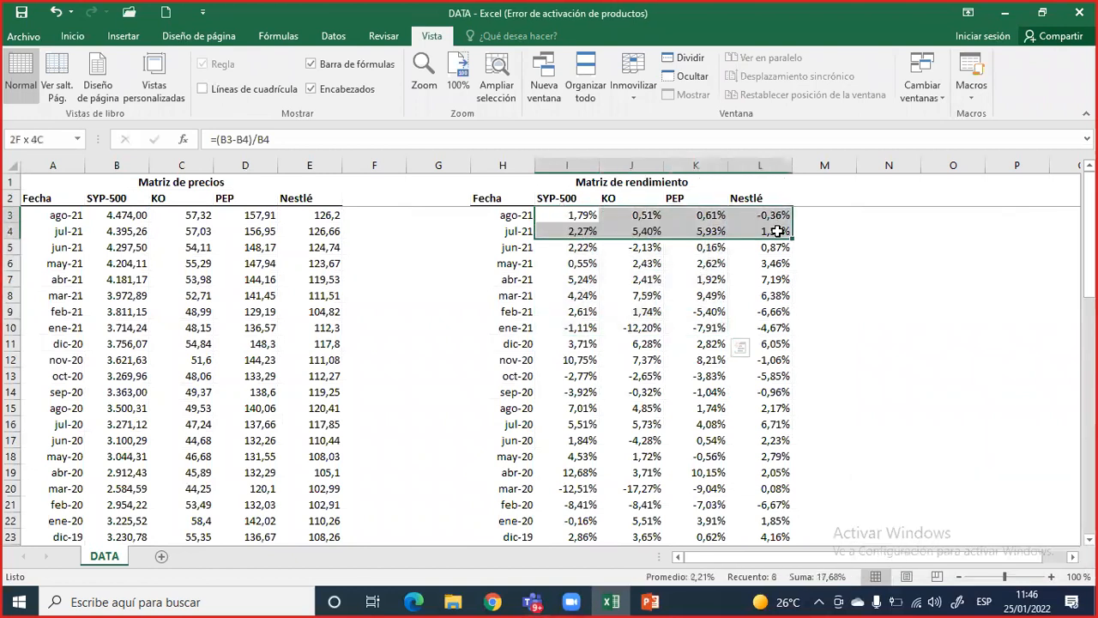
double_click(582, 217)
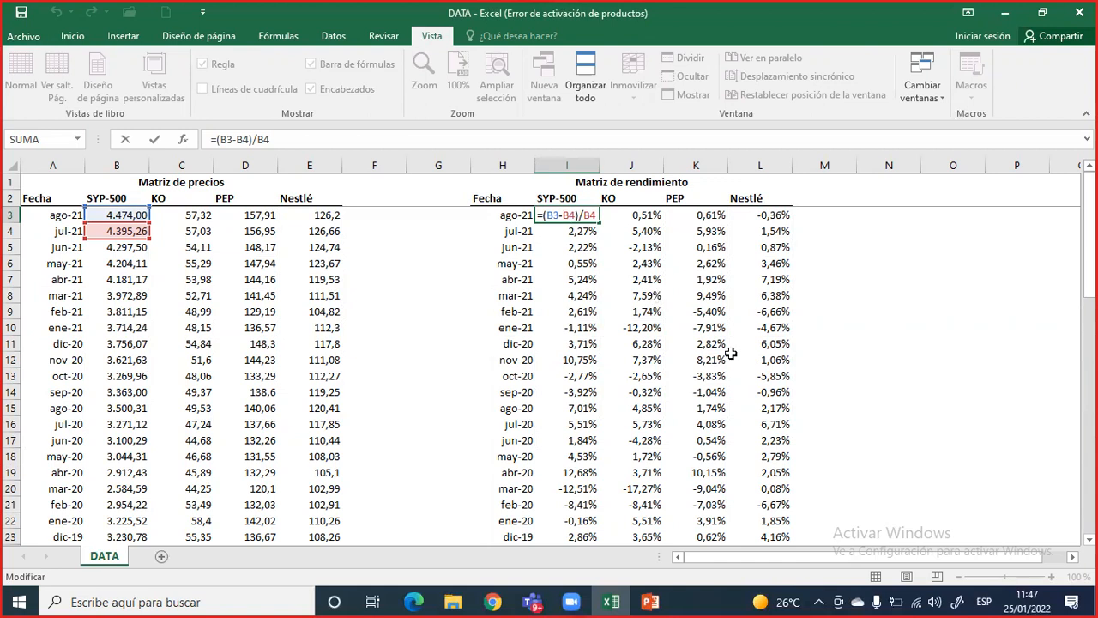
key(ctrl+Return)
Review the freeze options for row 3 without changing them, and look through both matrices down to sep-16
click(10, 215)
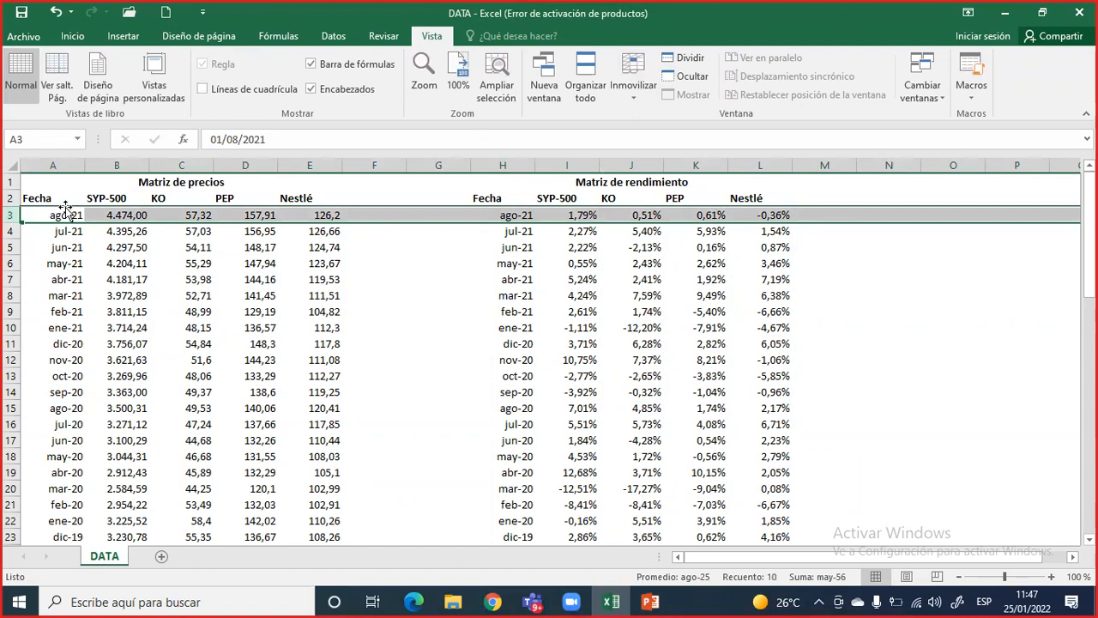
click(636, 97)
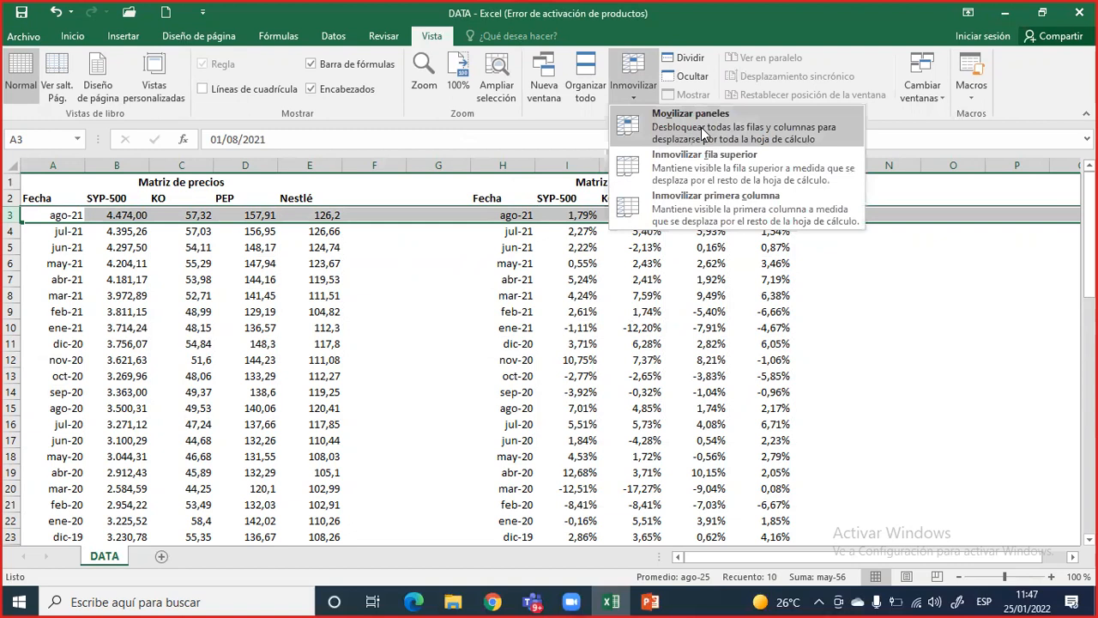
key(Escape)
scroll(524, 326, down, 4)
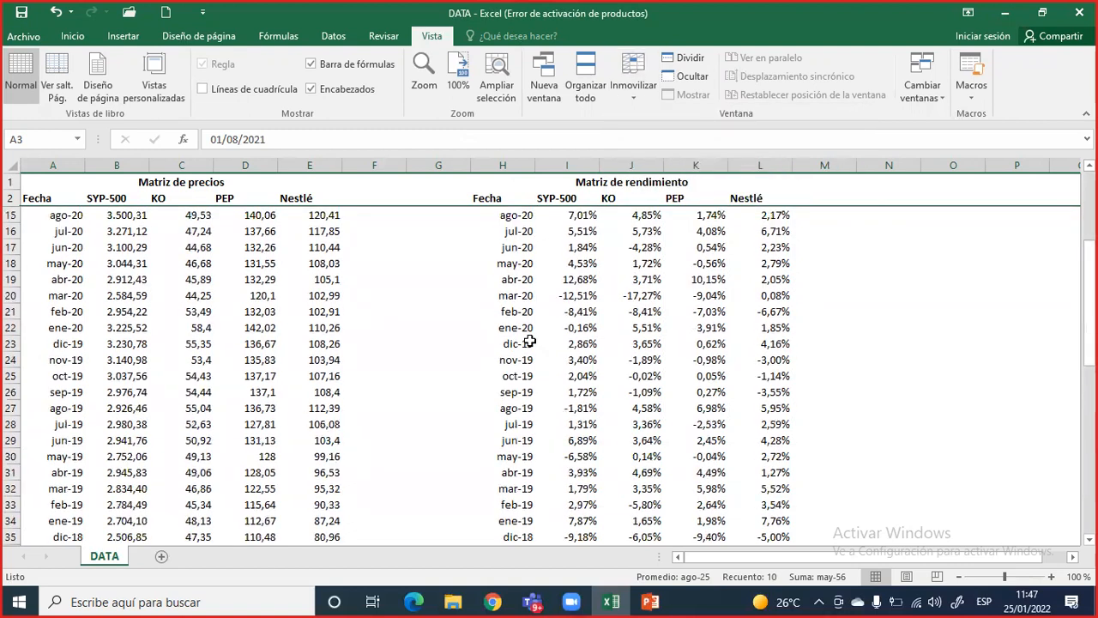
scroll(530, 342, down, 2)
scroll(536, 343, down, 4)
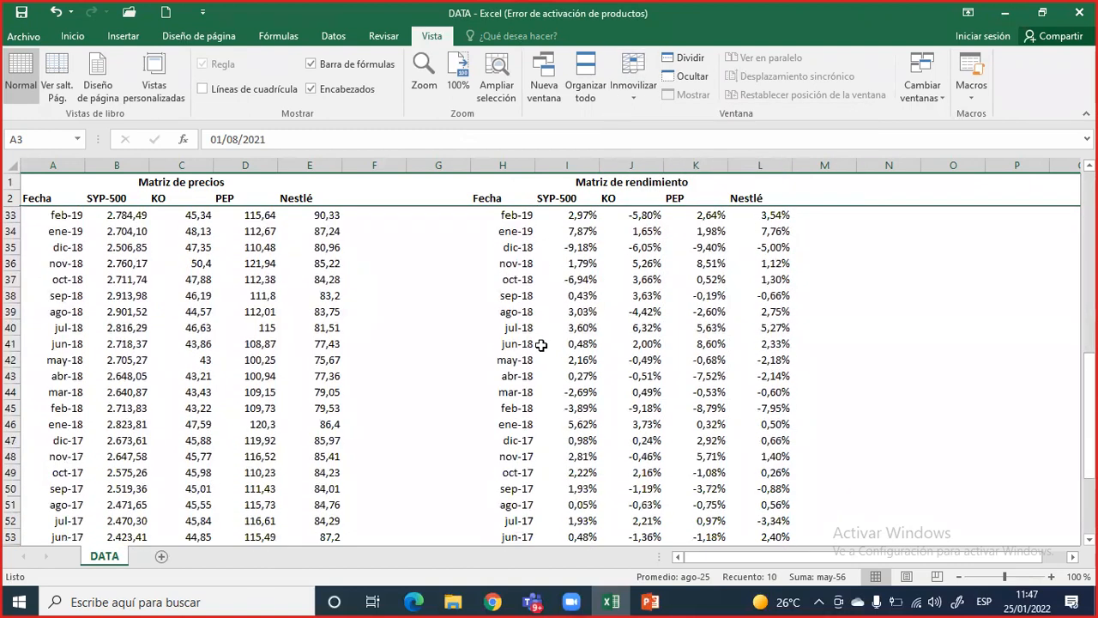
scroll(542, 344, down, 6)
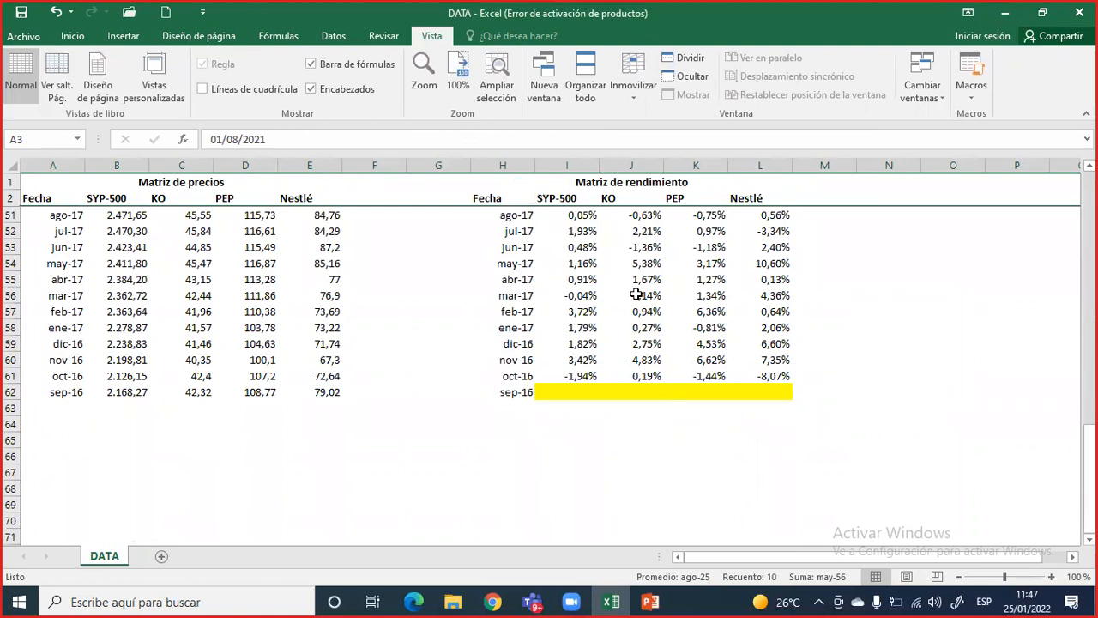
Look through both matrices from ago-21 down to sep-16 and examine the price references in the I3 return formula
click(394, 431)
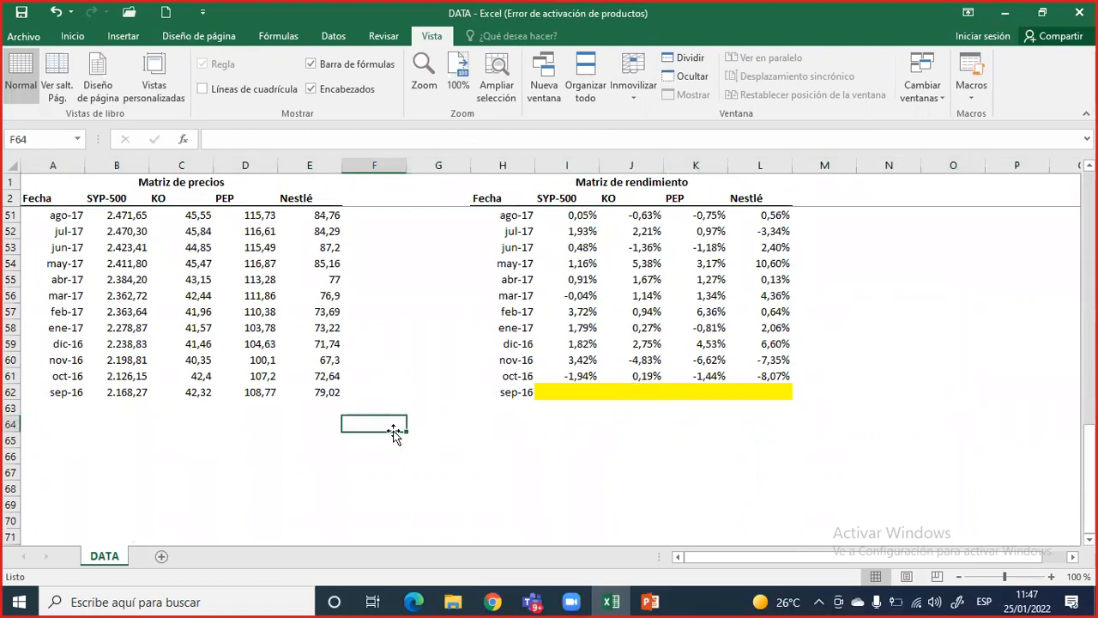
scroll(426, 453, up, 3)
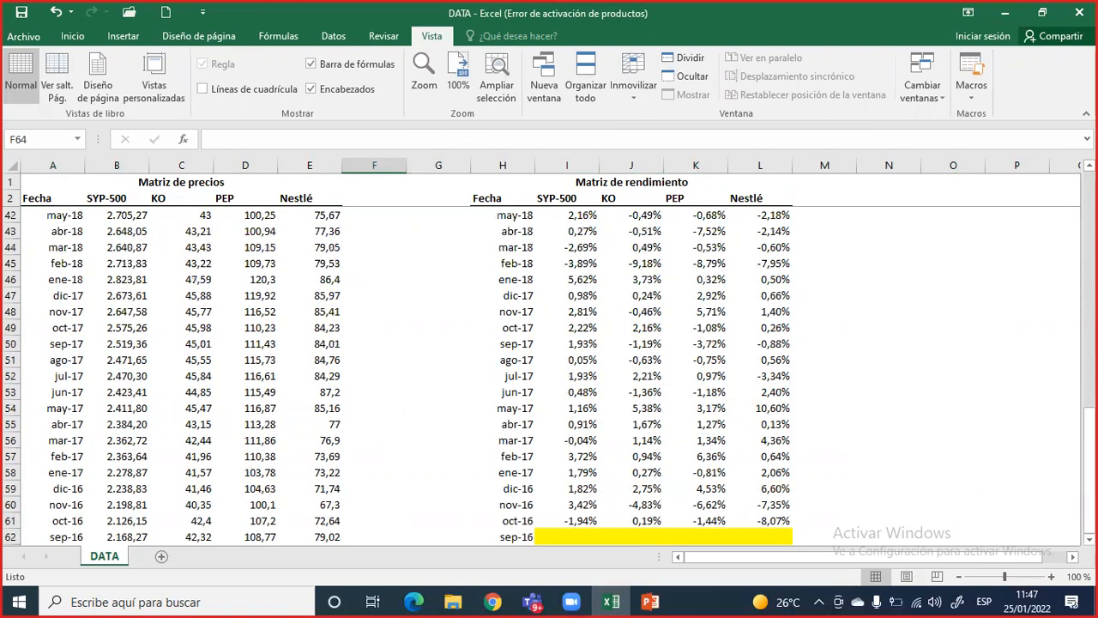
drag(1090, 464, 1090, 227)
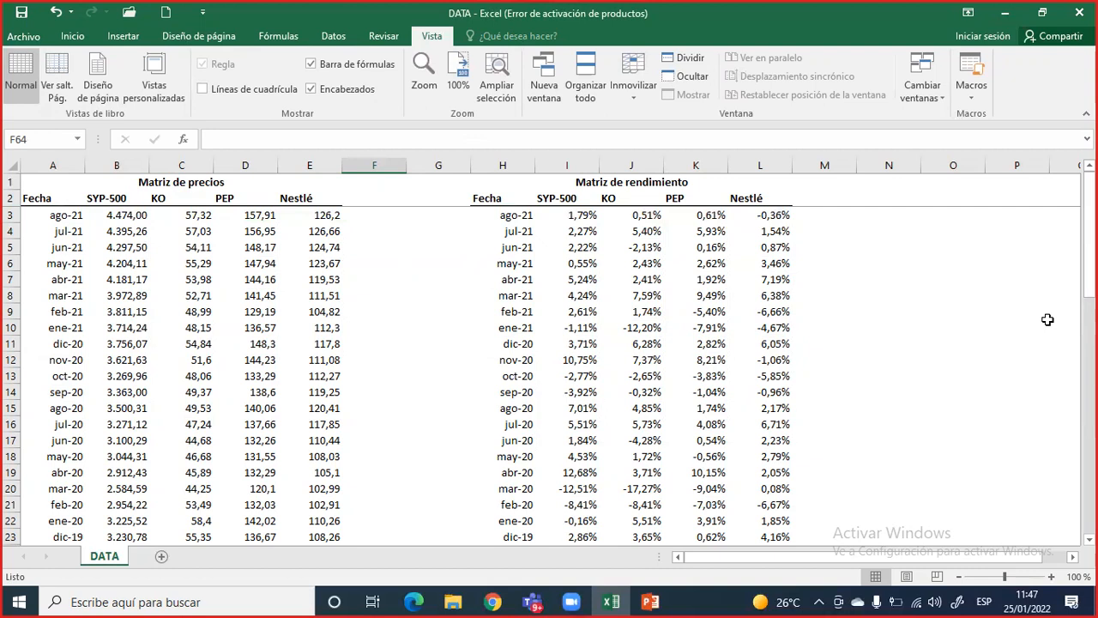
scroll(998, 395, down, 6)
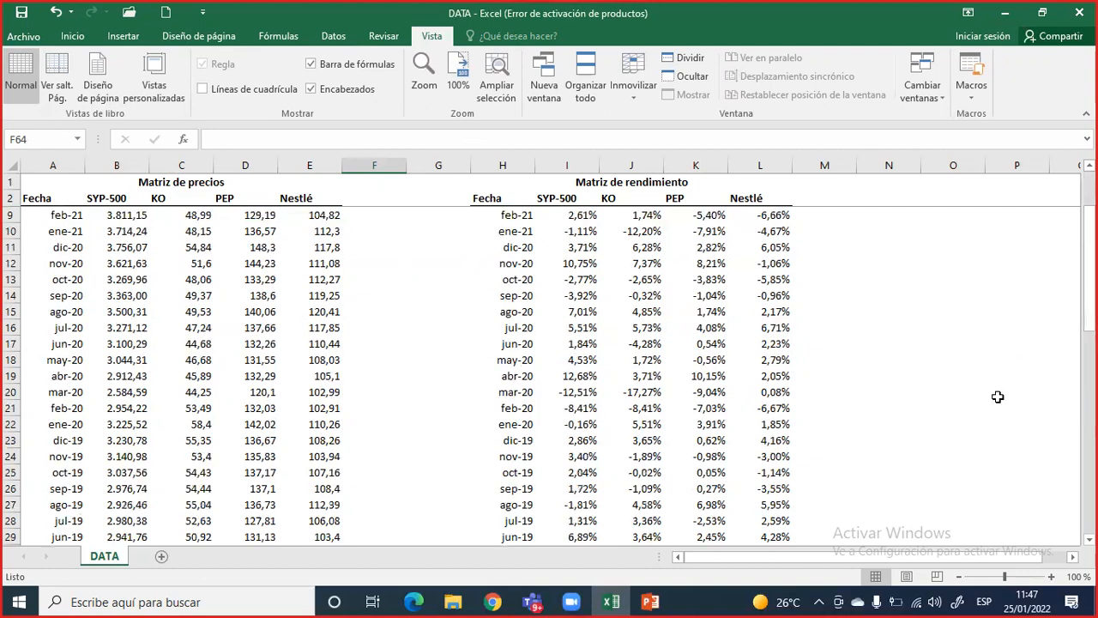
scroll(998, 395, down, 10)
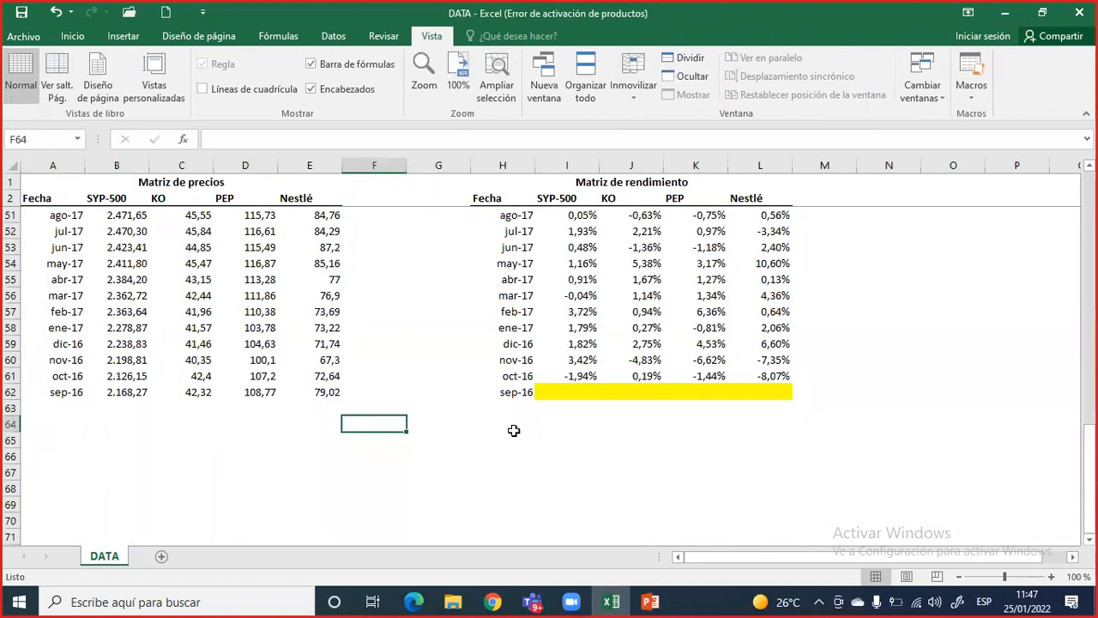
scroll(513, 430, up, 2)
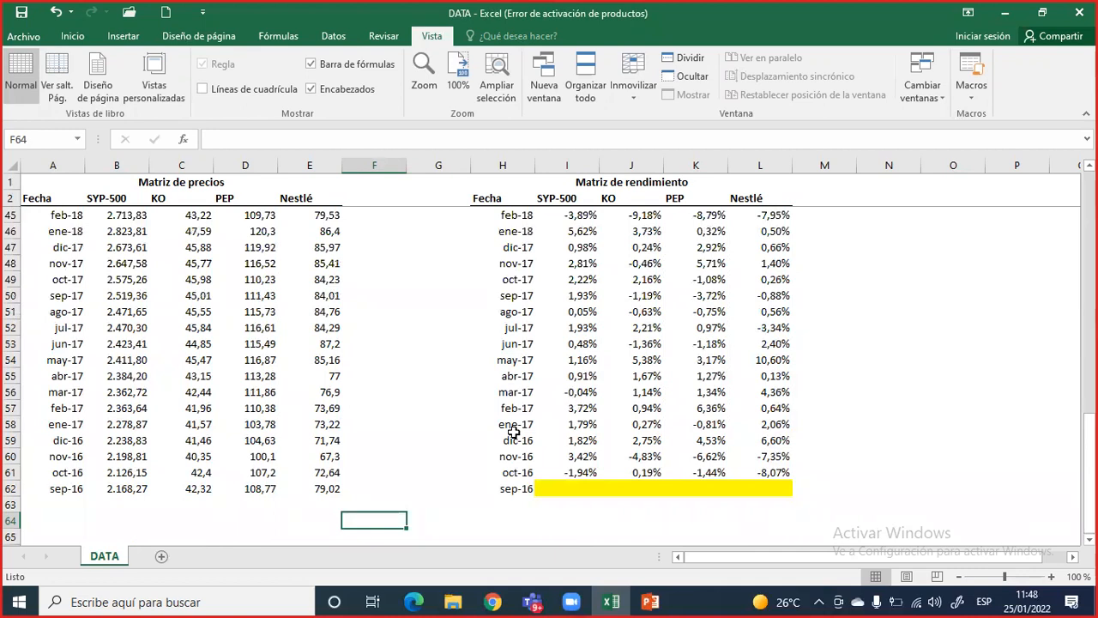
scroll(512, 430, up, 1)
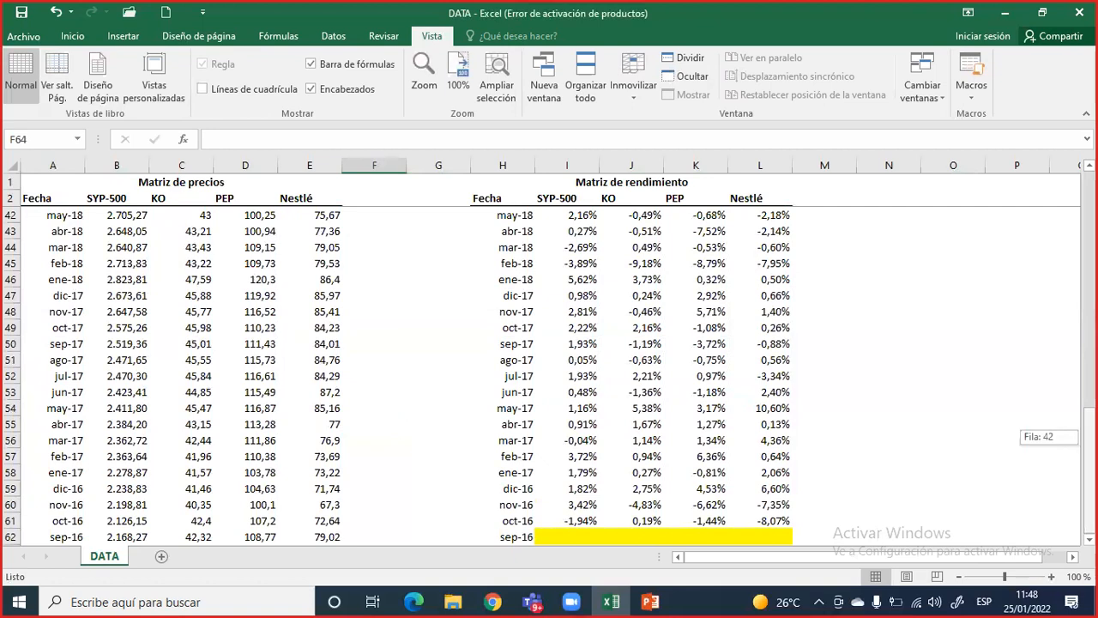
drag(1090, 437, 1090, 202)
double_click(578, 215)
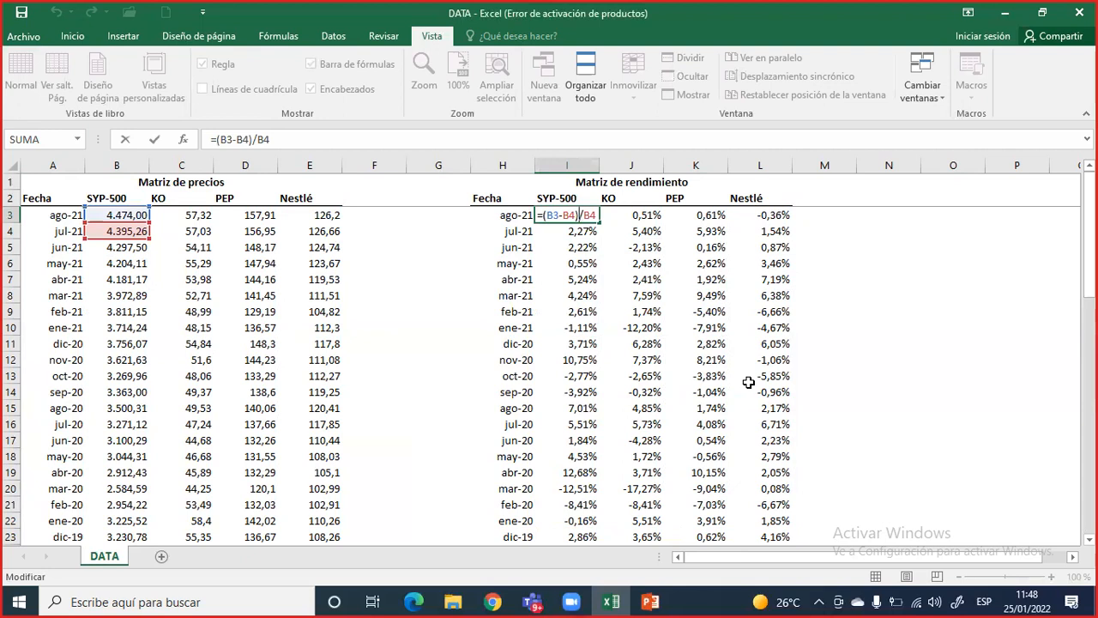
key(Escape)
Add the row labels "R. mensuales" in G64 and "R. Anuales" in G65 below the matrices
scroll(749, 386, down, 6)
scroll(752, 405, down, 10)
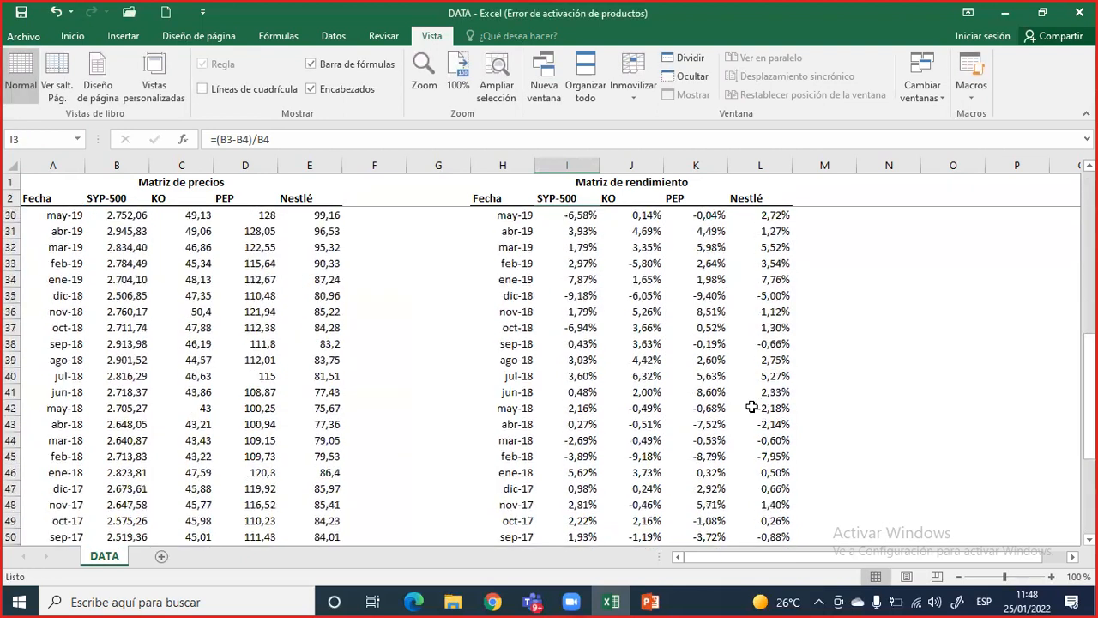
drag(449, 424, 488, 424)
click(451, 424)
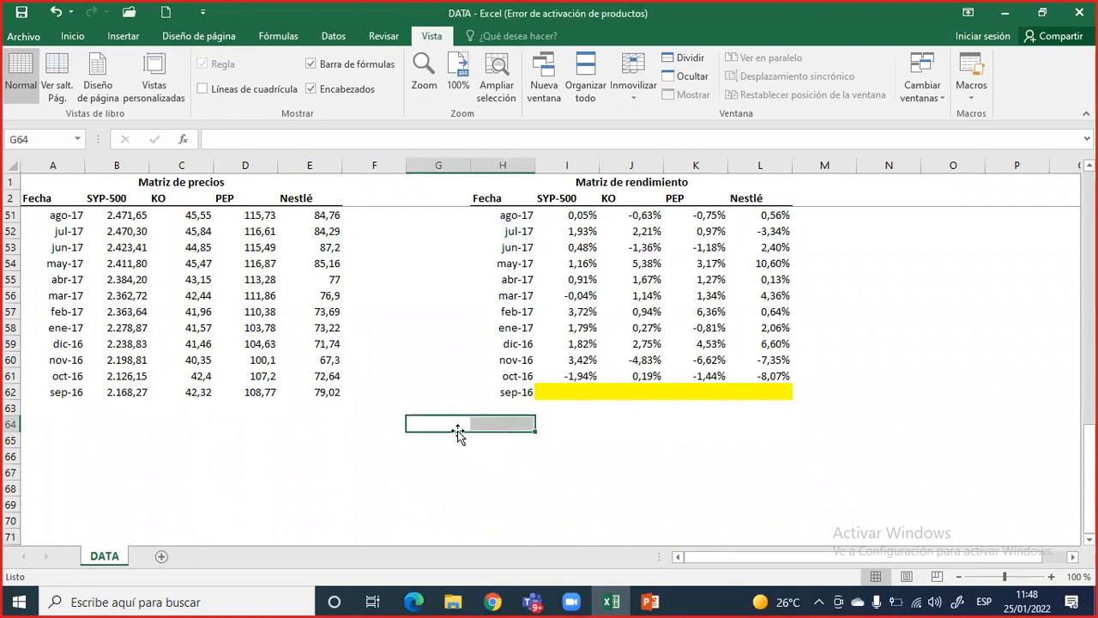
click(448, 426)
text(R)
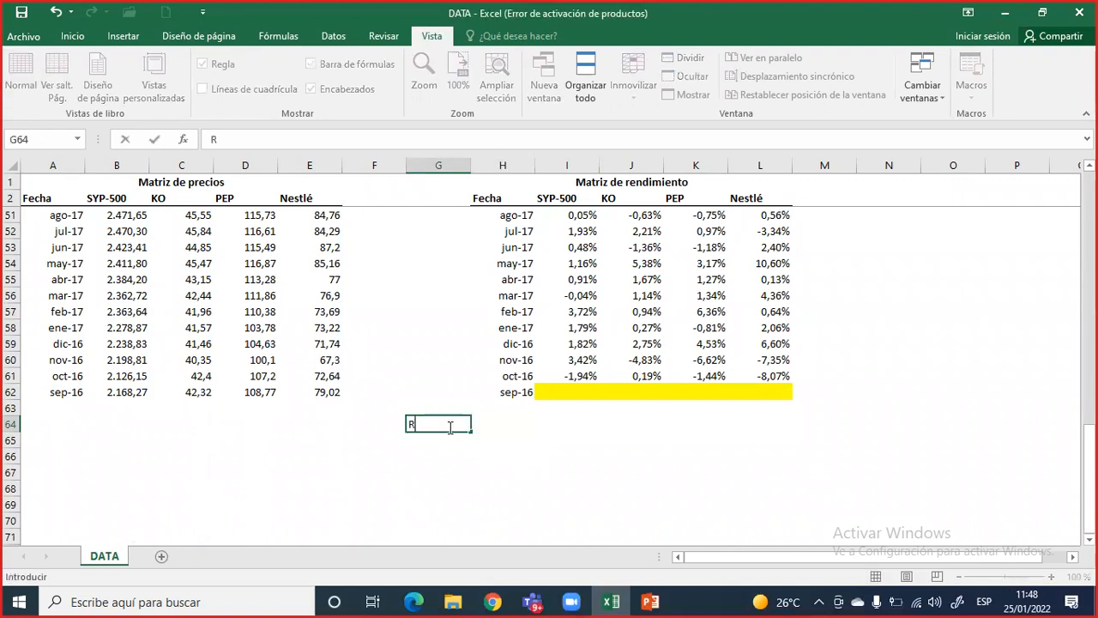
text(. mensuales)
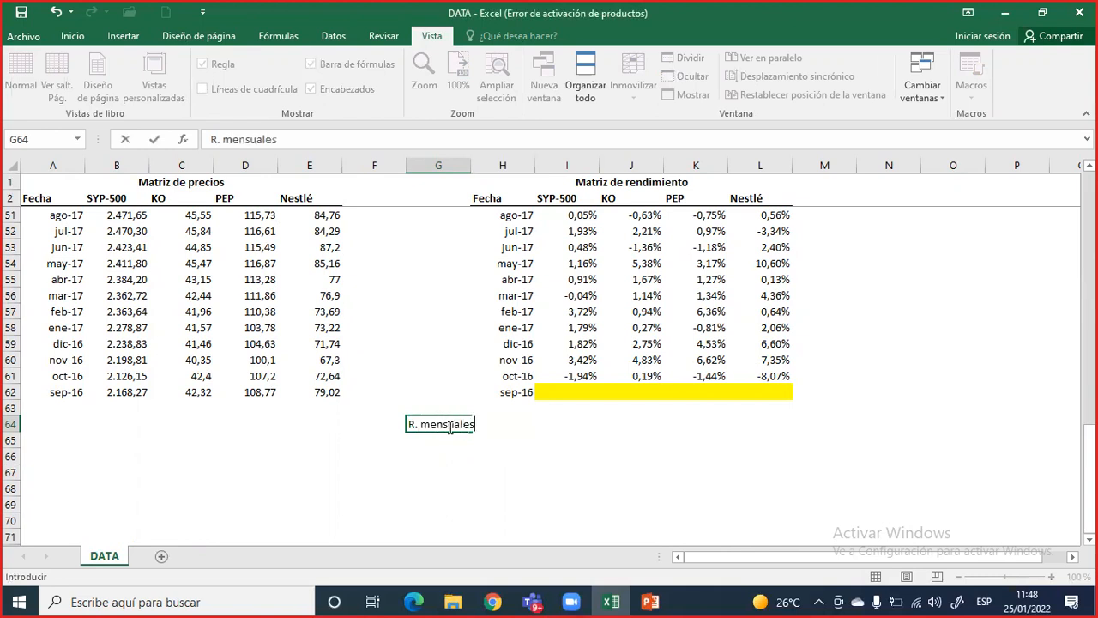
key(Return)
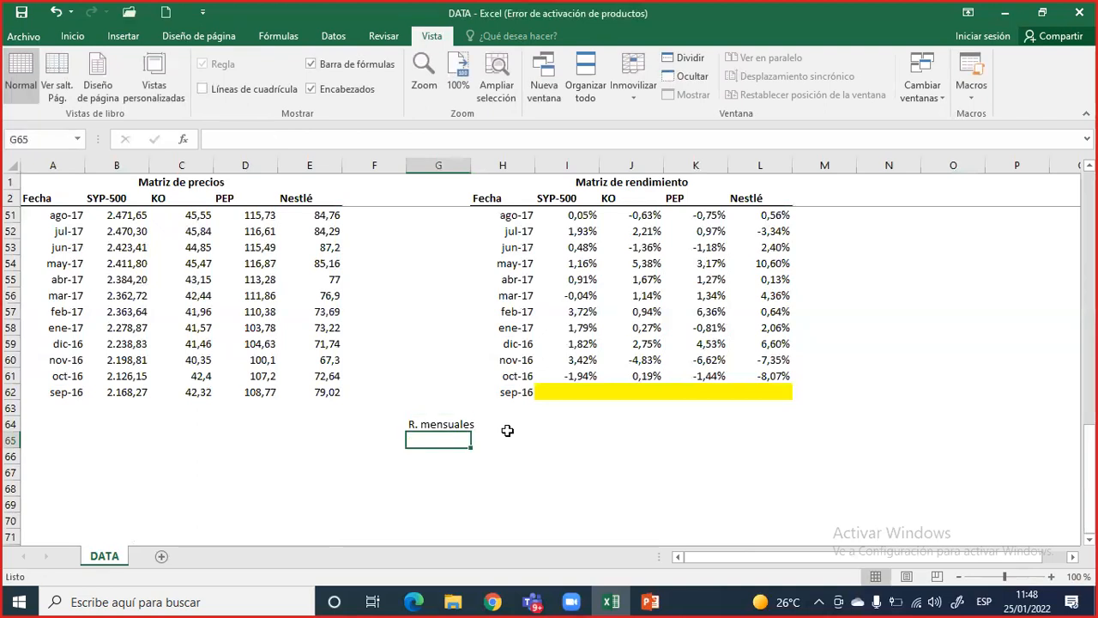
text(R. Anuales)
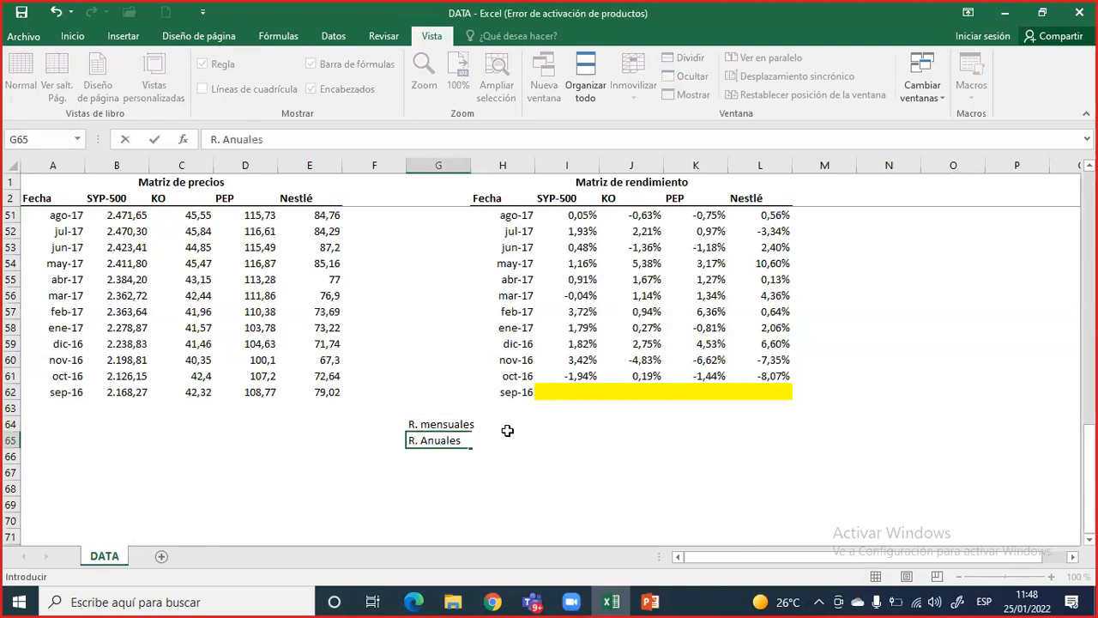
key(Return)
Calculate the average monthly SYP-500 return in I64 with =PROMEDIO(I3:I61)
key(Up)
key(Up)
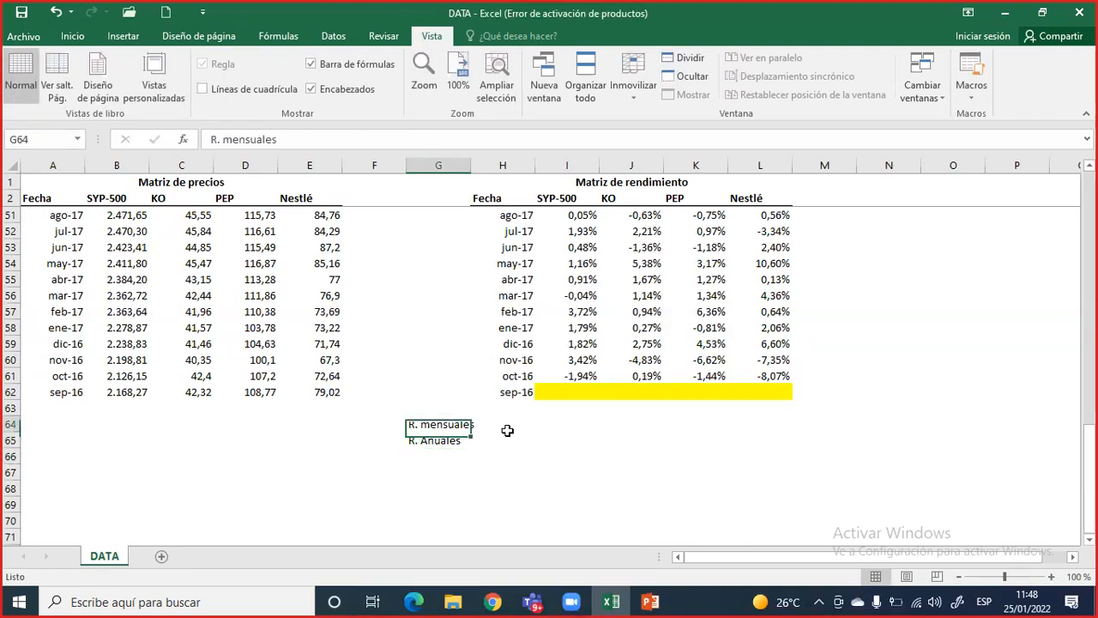
key(Right)
key(Right)
text(=pro)
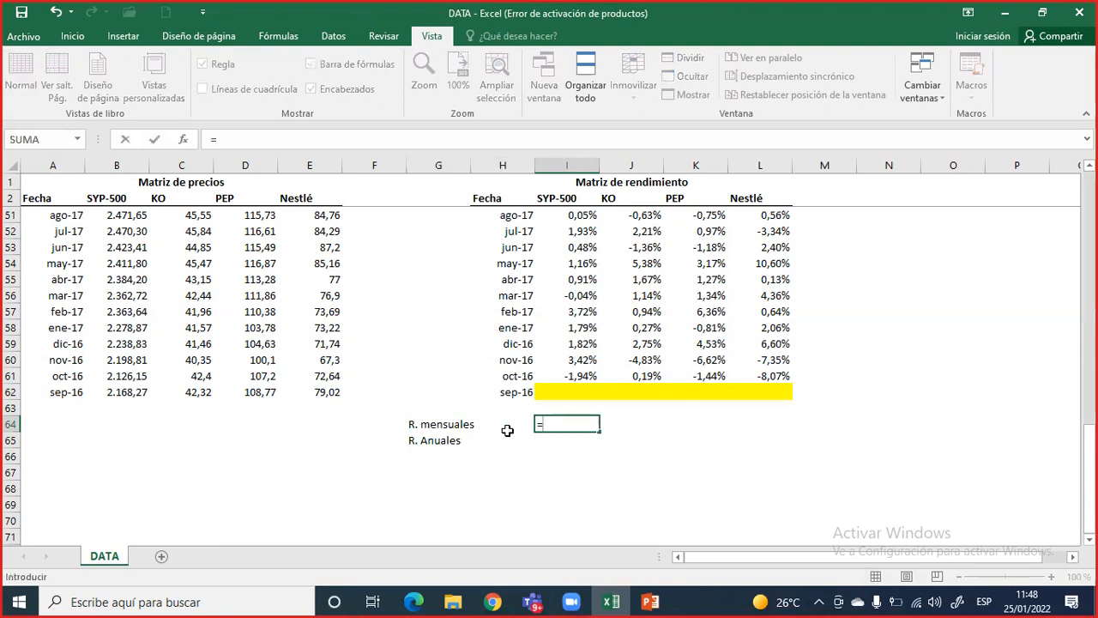
key(BackSpace)
key(BackSpace)
key(BackSpace)
key(BackSpace)
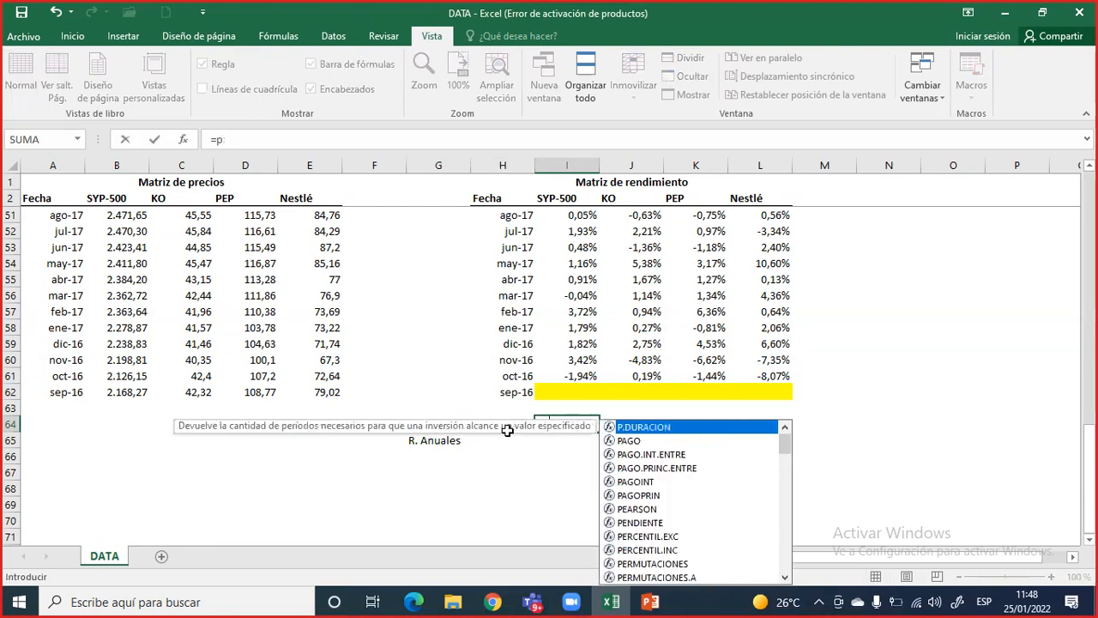
text(=por)
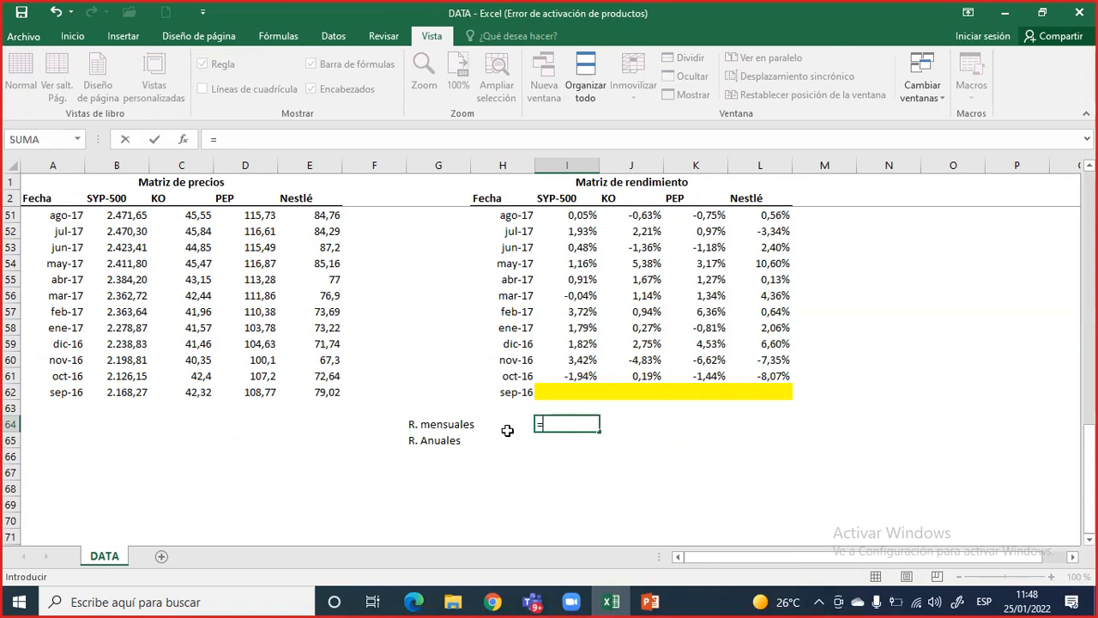
key(BackSpace)
key(BackSpace)
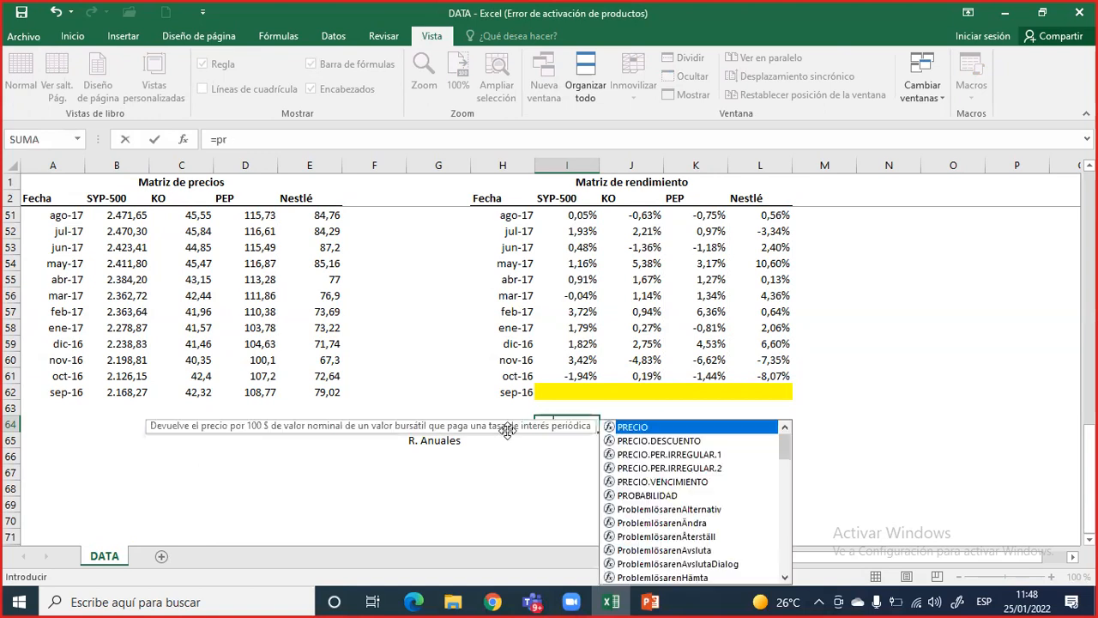
text(rome)
double_click(610, 442)
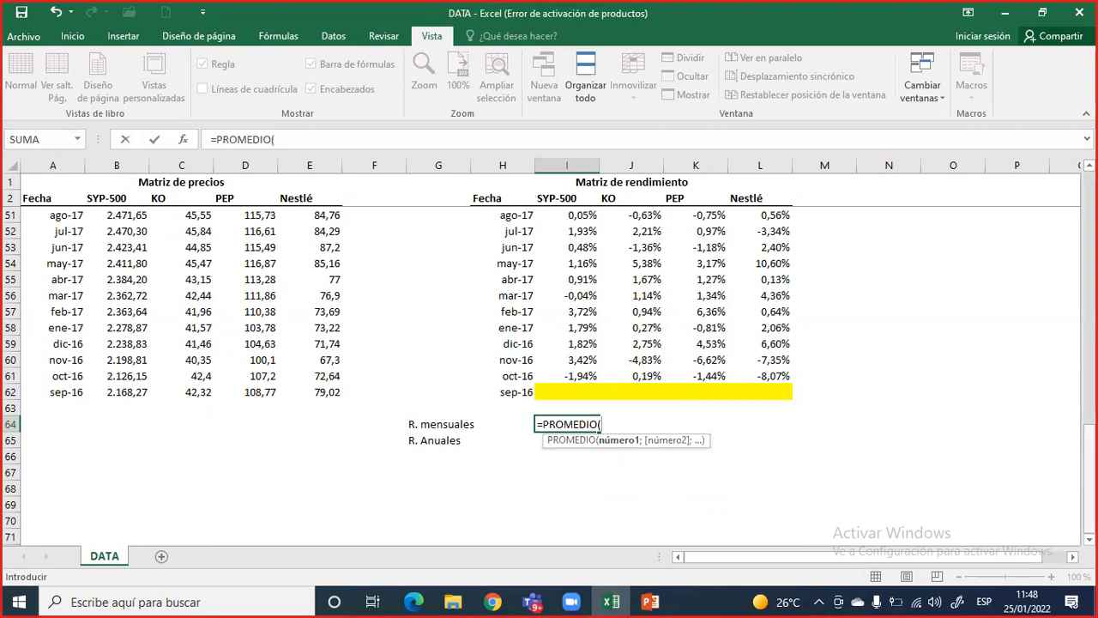
drag(1089, 446, 1090, 181)
click(588, 215)
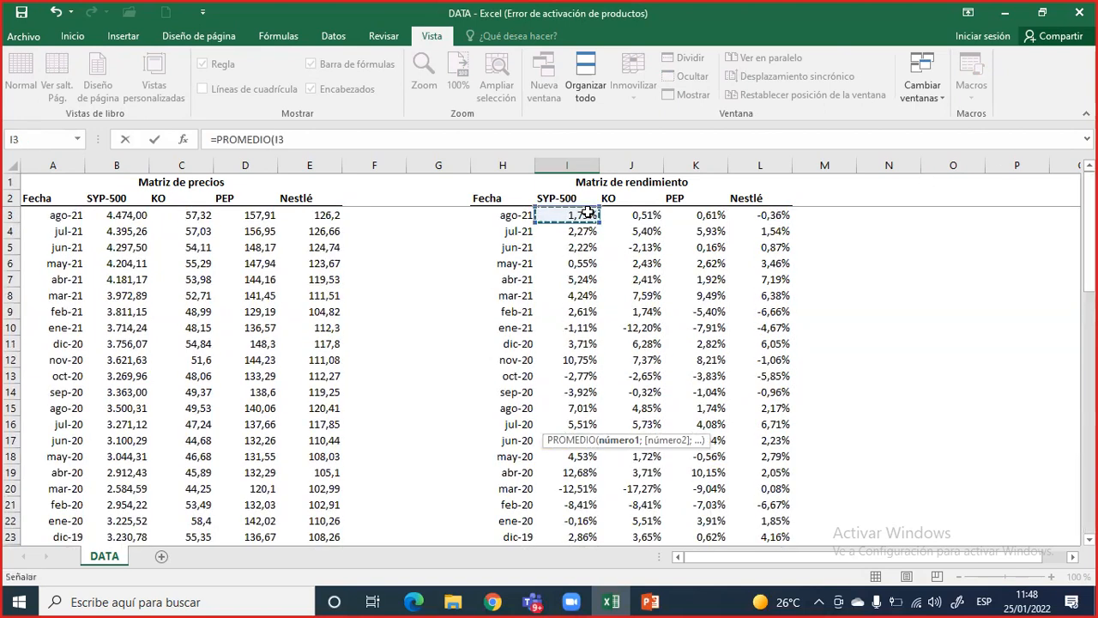
key(ctrl+shift+Down)
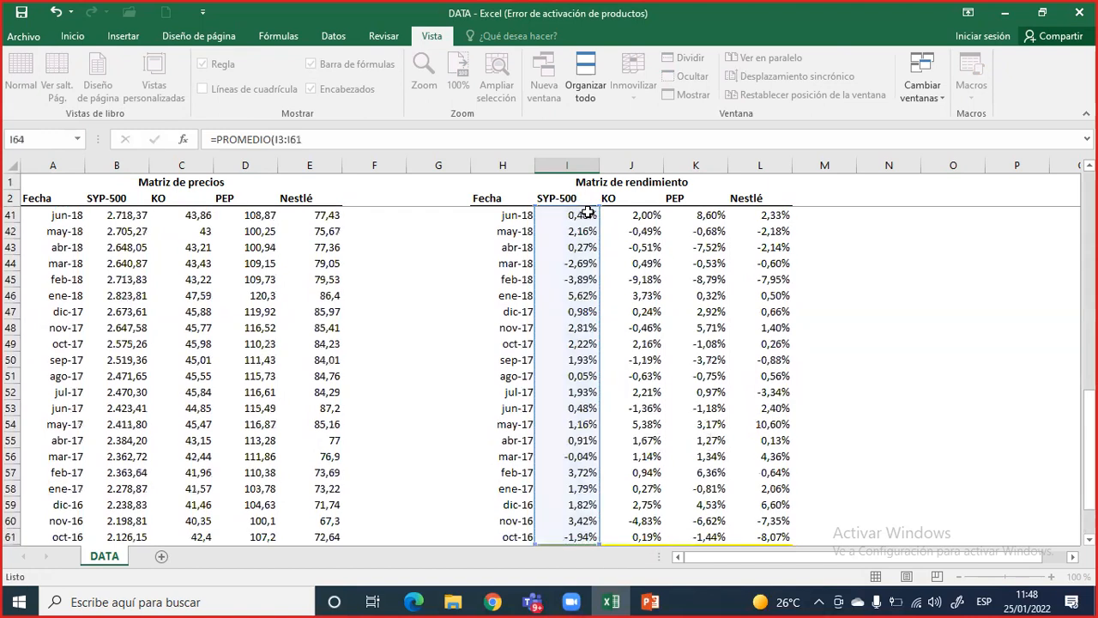
key(Return)
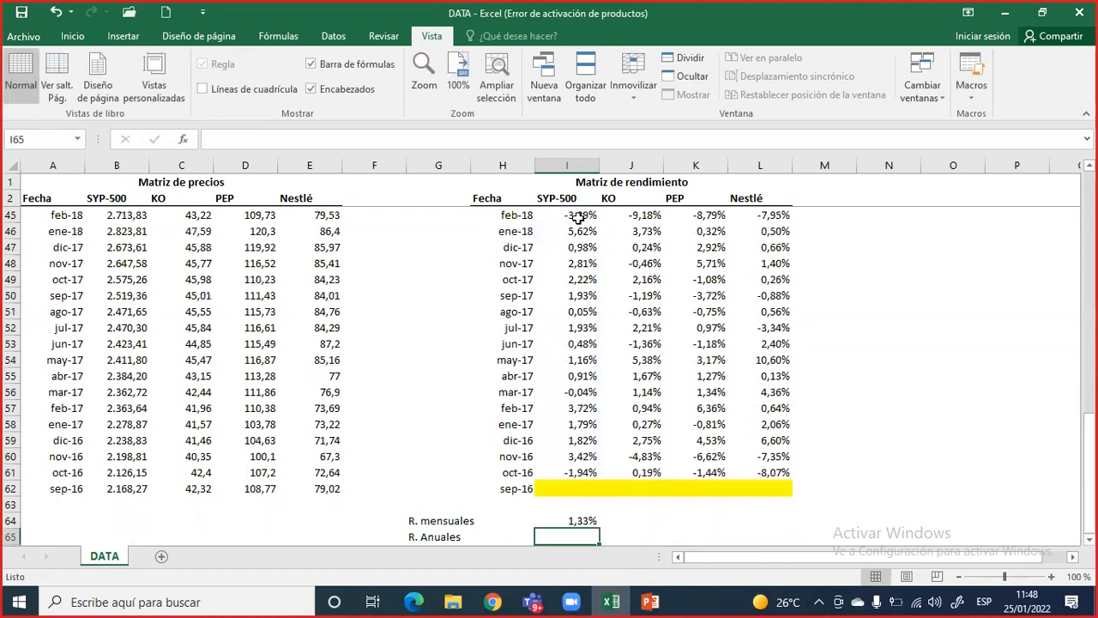
Check the range of the I64 average and copy the formula across J64:L64 for KO, PEP and Nestlé
double_click(574, 524)
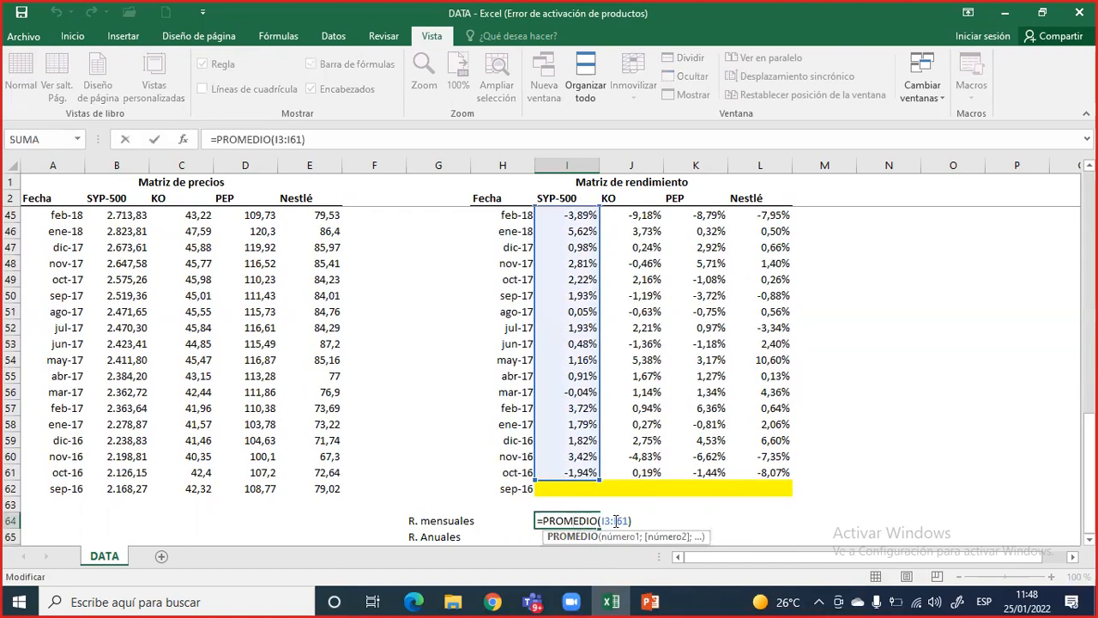
key(Escape)
drag(600, 527, 787, 525)
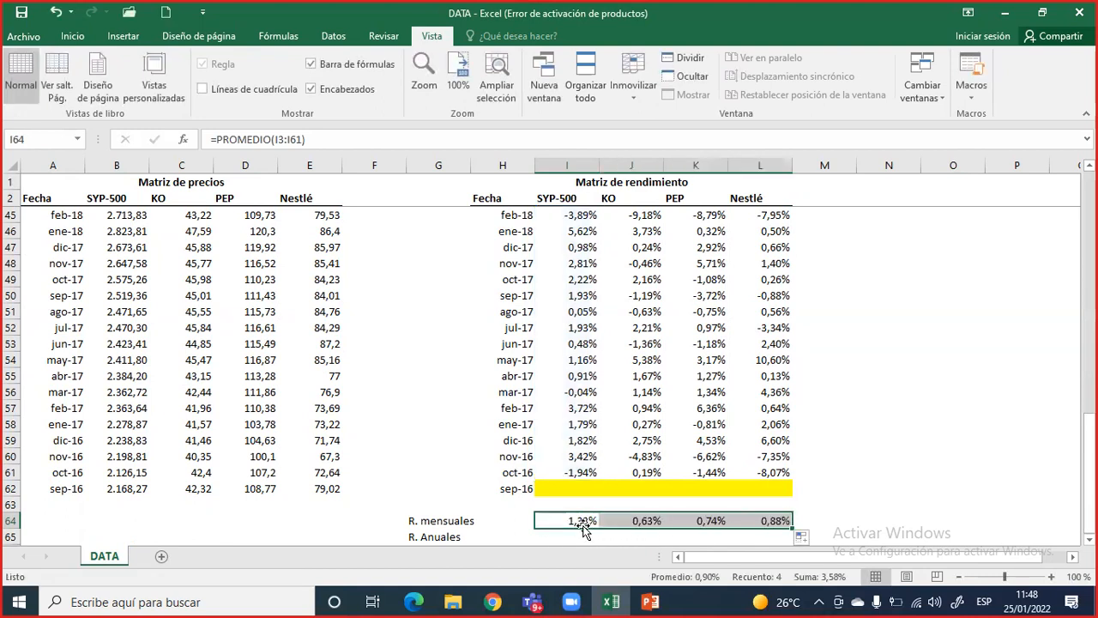
Annualize the SYP-500 average return in I65 with =I64*12 and copy the formula across J65:L65
scroll(583, 531, down, 1)
click(570, 487)
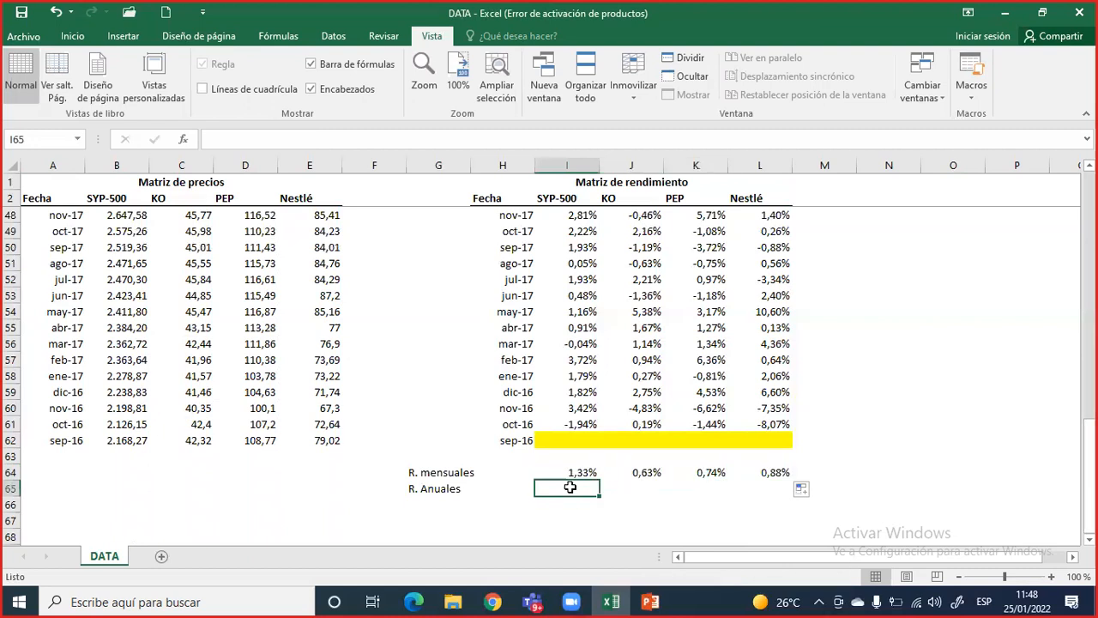
text(=)
key(Up)
text(*12)
key(Return)
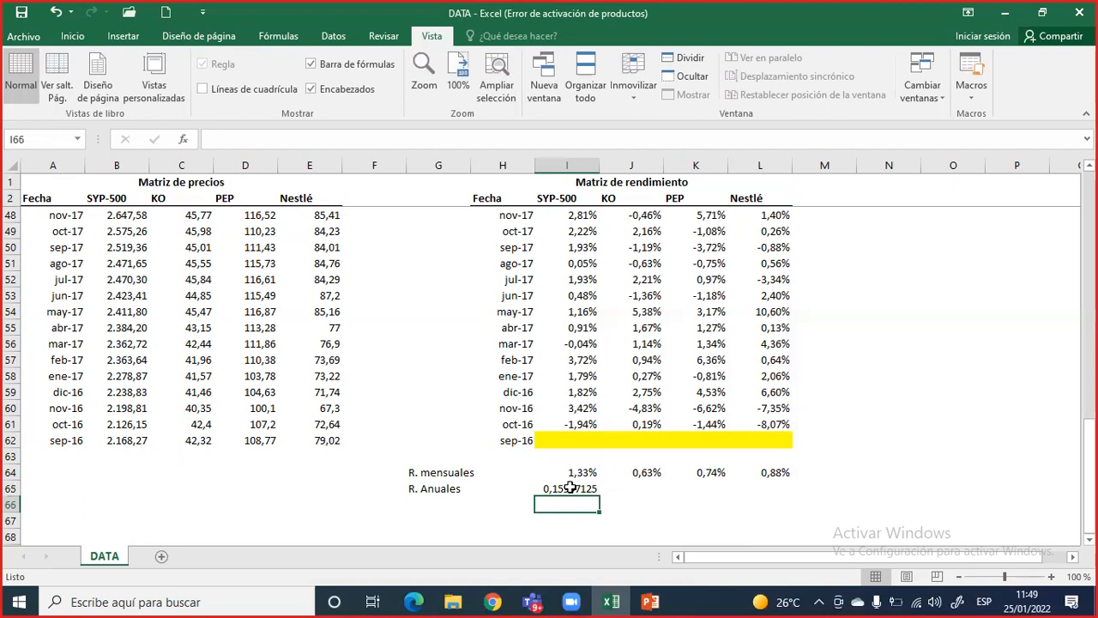
click(570, 488)
drag(600, 497, 801, 494)
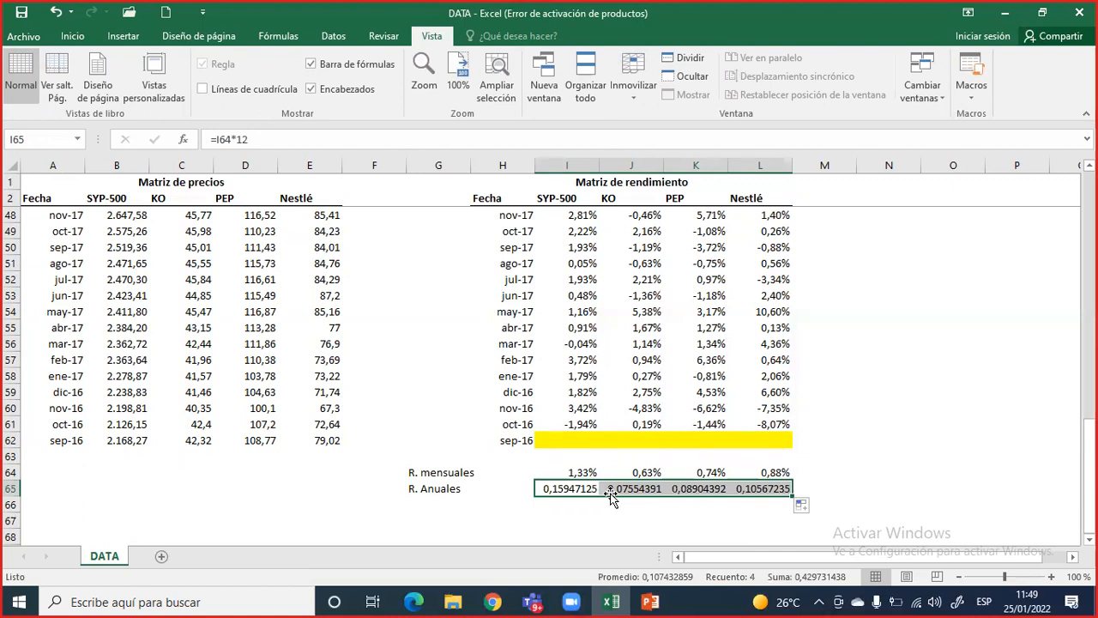
Format the annual returns in I65:L65 as percentages with one decimal place
scroll(611, 499, up, 1)
click(72, 36)
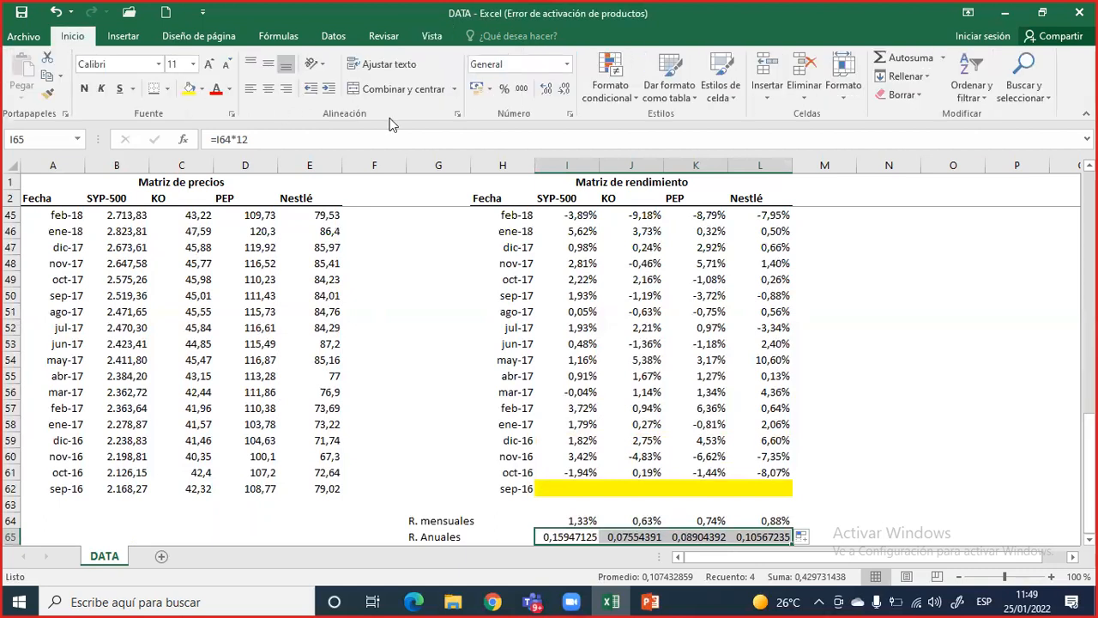
click(504, 88)
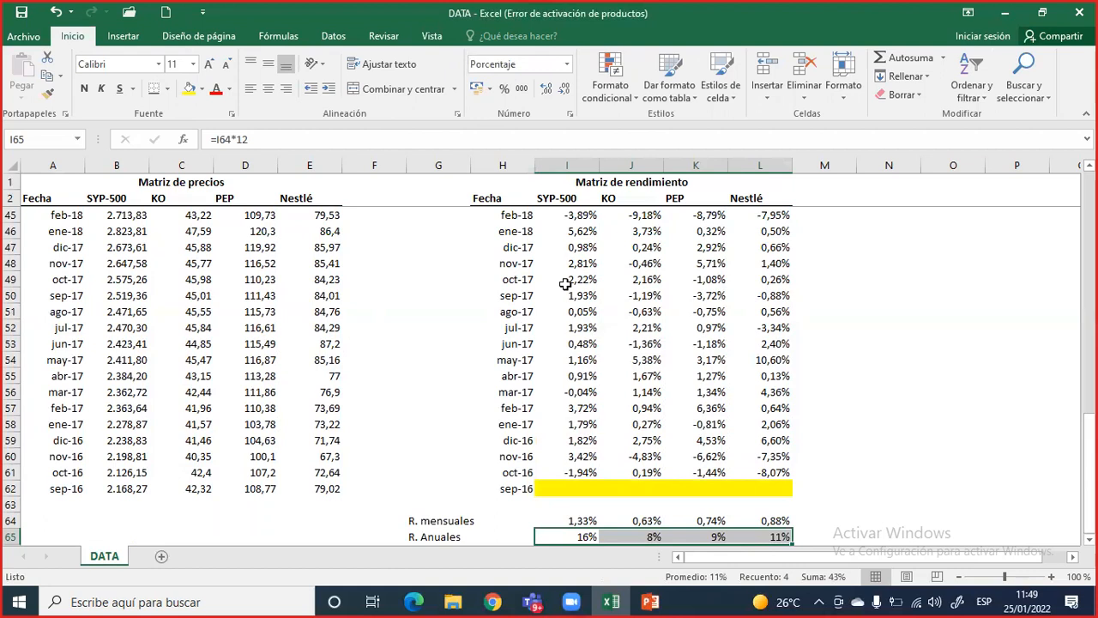
scroll(568, 287, down, 1)
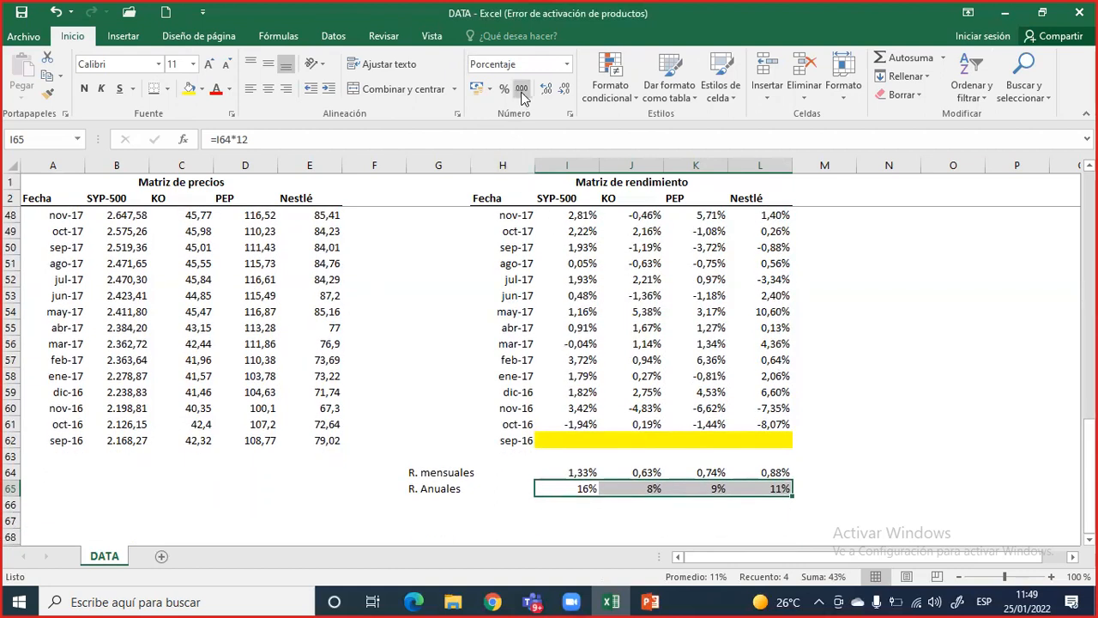
click(548, 93)
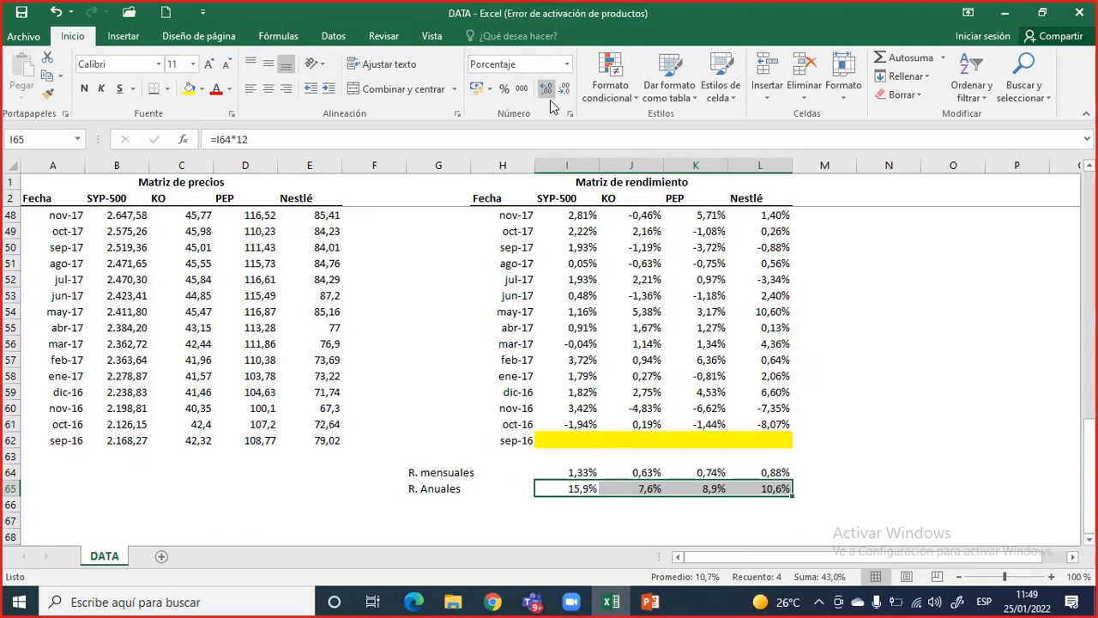
Compare the SYP-500 annual return in I65 with those of KO, PEP and Nestlé in J65:L65
click(564, 486)
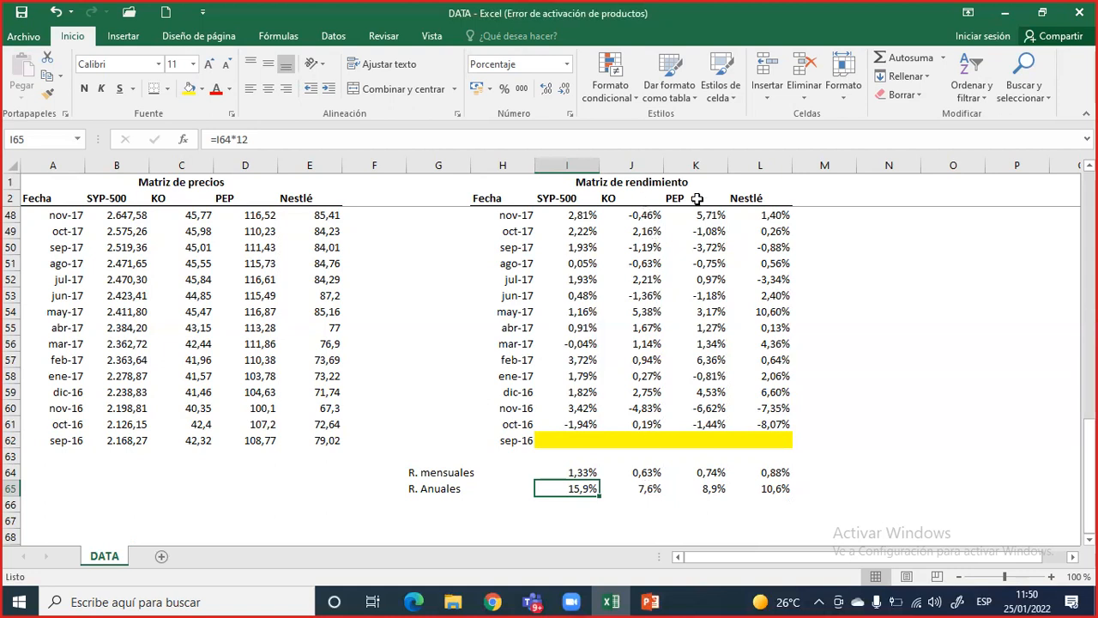
drag(636, 487, 754, 488)
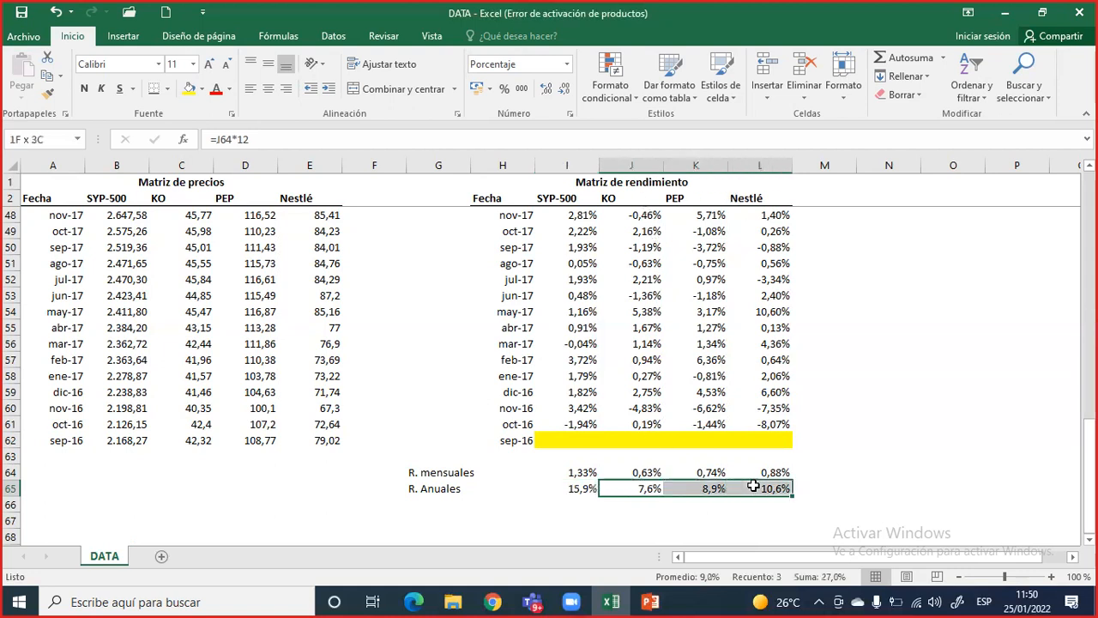
click(585, 491)
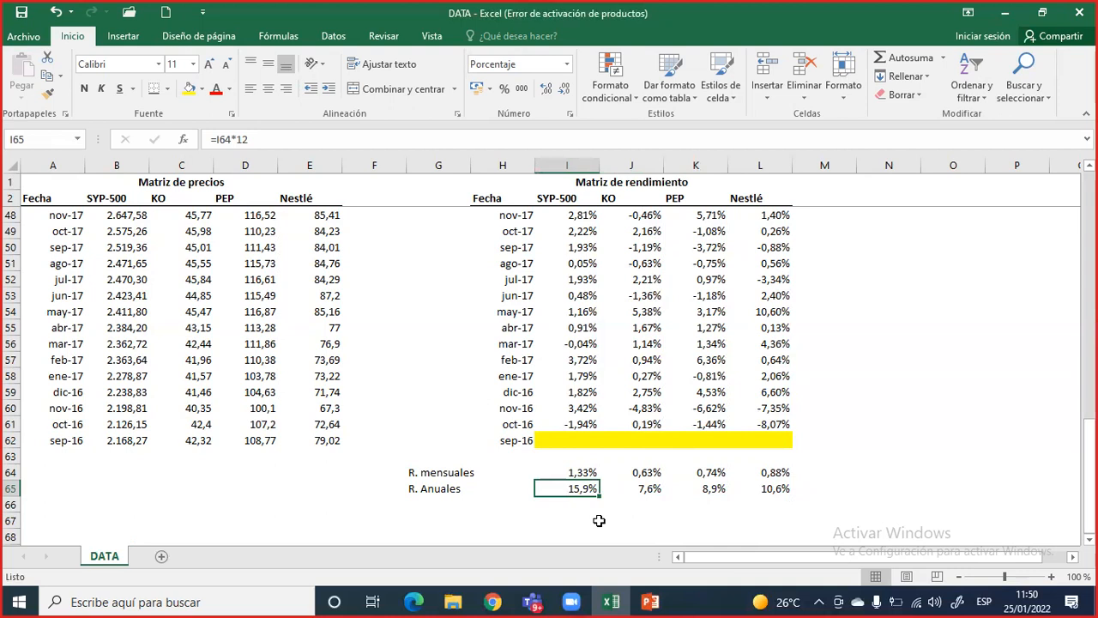
Review the annual returns in row 65, from the R. Anuales label in G65 across to Nestlé in L65
drag(654, 490, 775, 488)
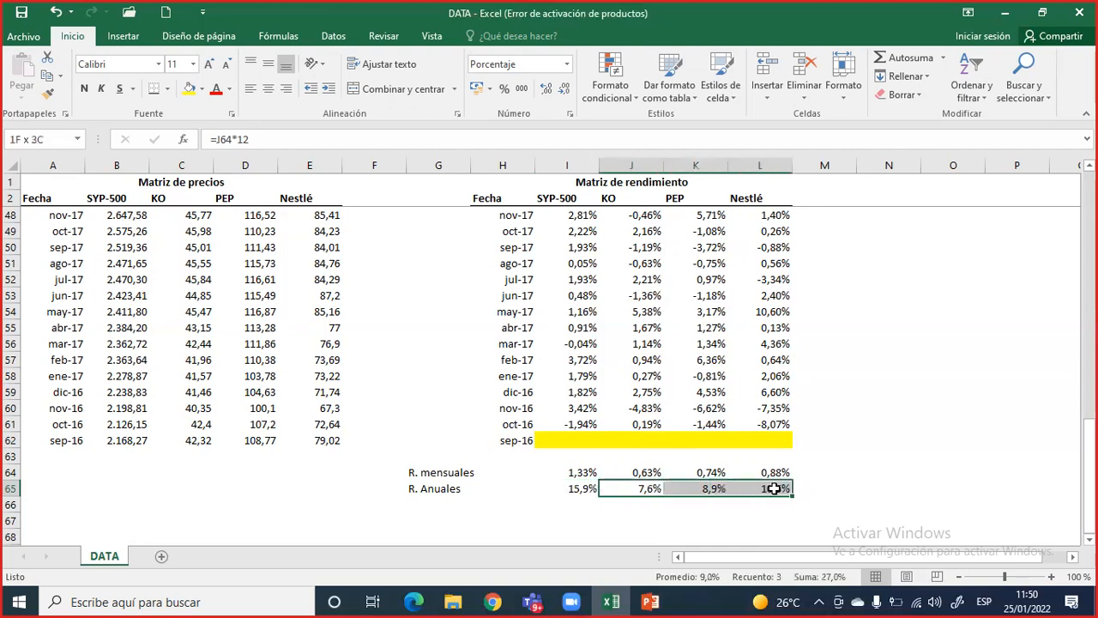
drag(640, 490, 756, 490)
drag(436, 489, 750, 488)
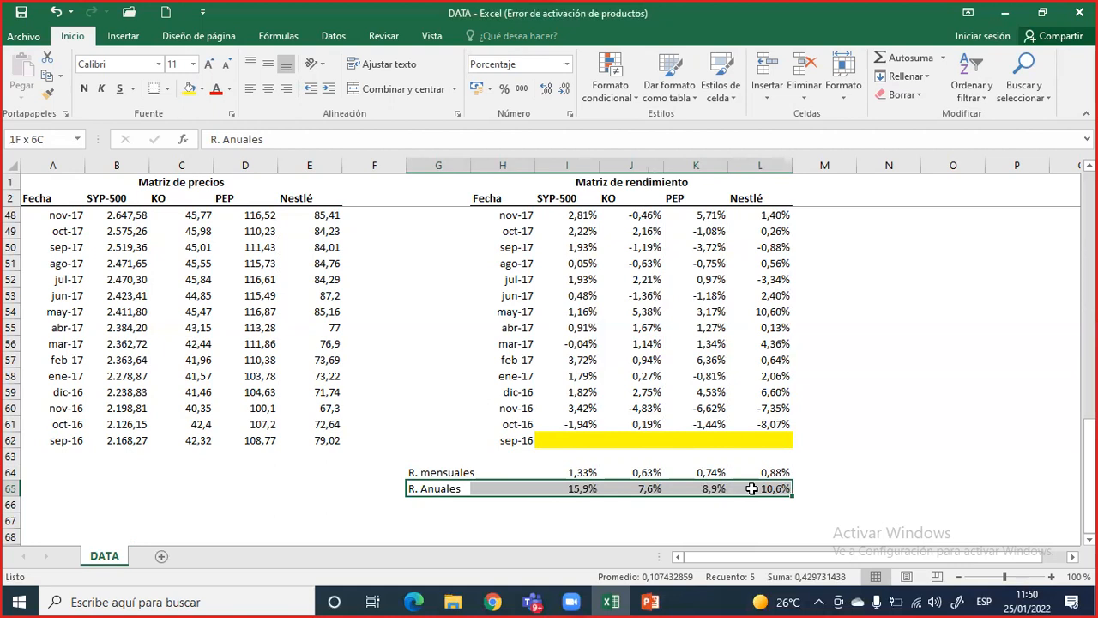
Label the row below the annual returns as beta in G66
click(436, 507)
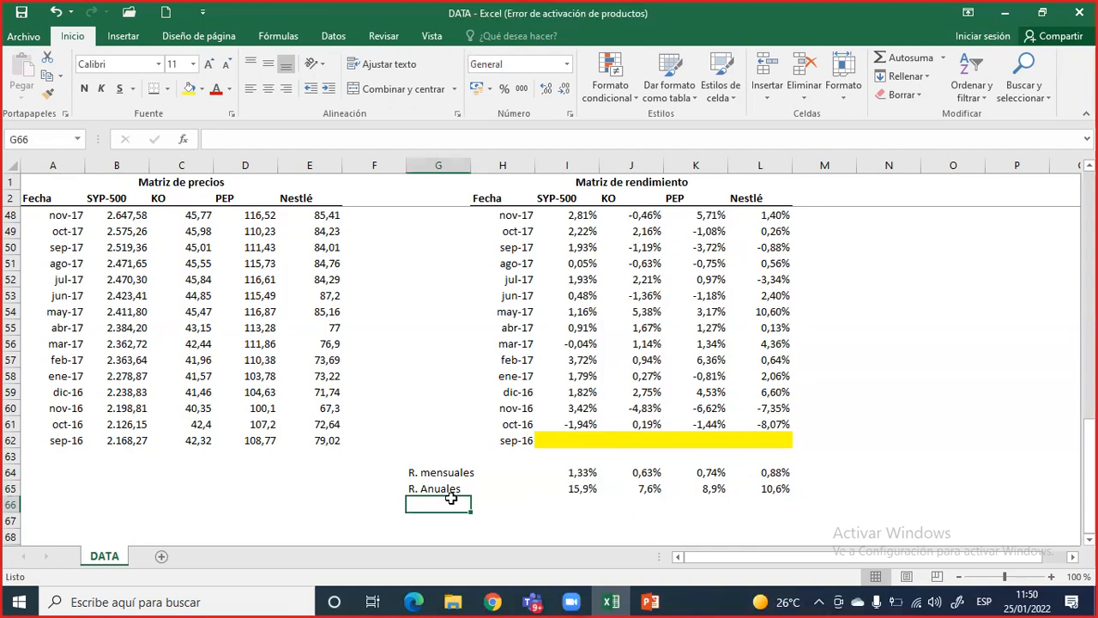
text(benta)
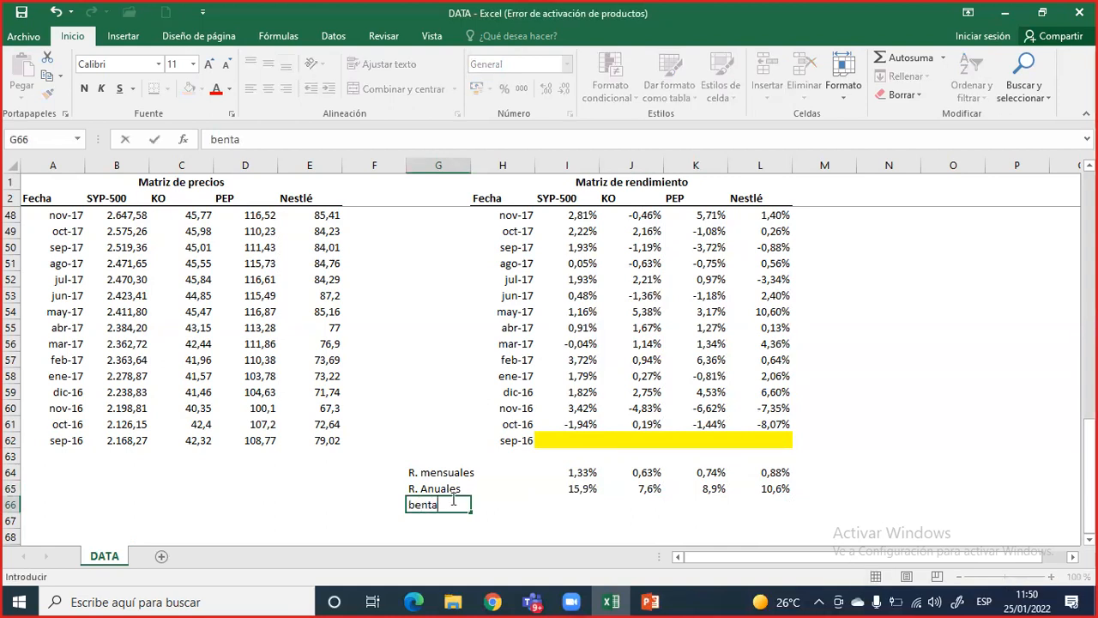
key(BackSpace)
key(BackSpace)
key(BackSpace)
text(ta)
key(Tab)
key(Tab)
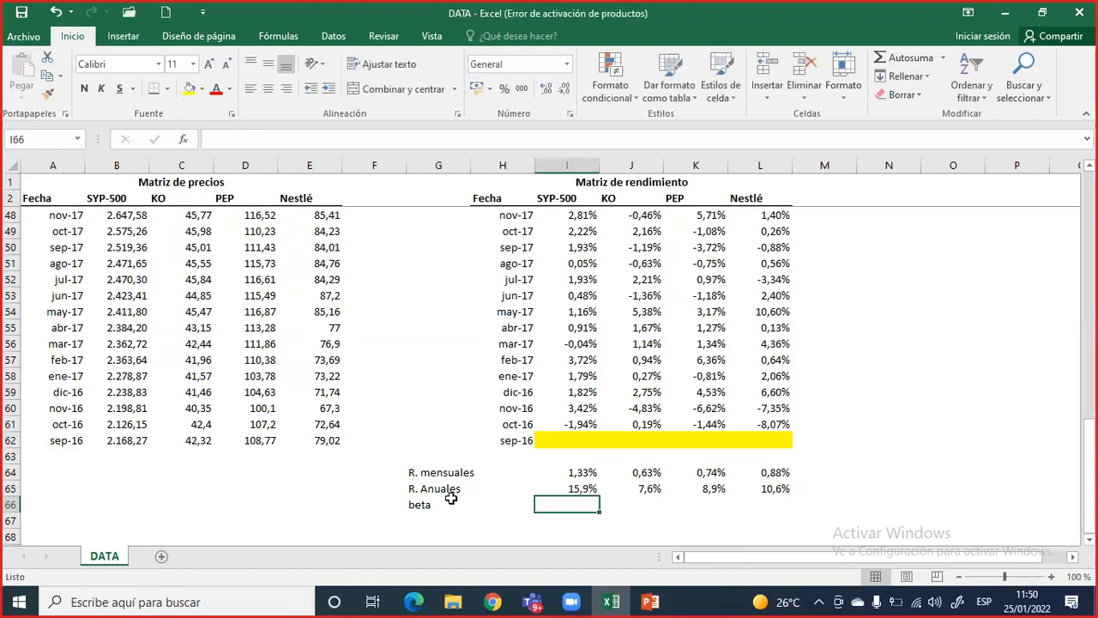
Begin a COVARIANZA.M formula in I66 with the KO returns J3:J61 as its first array
text(=)
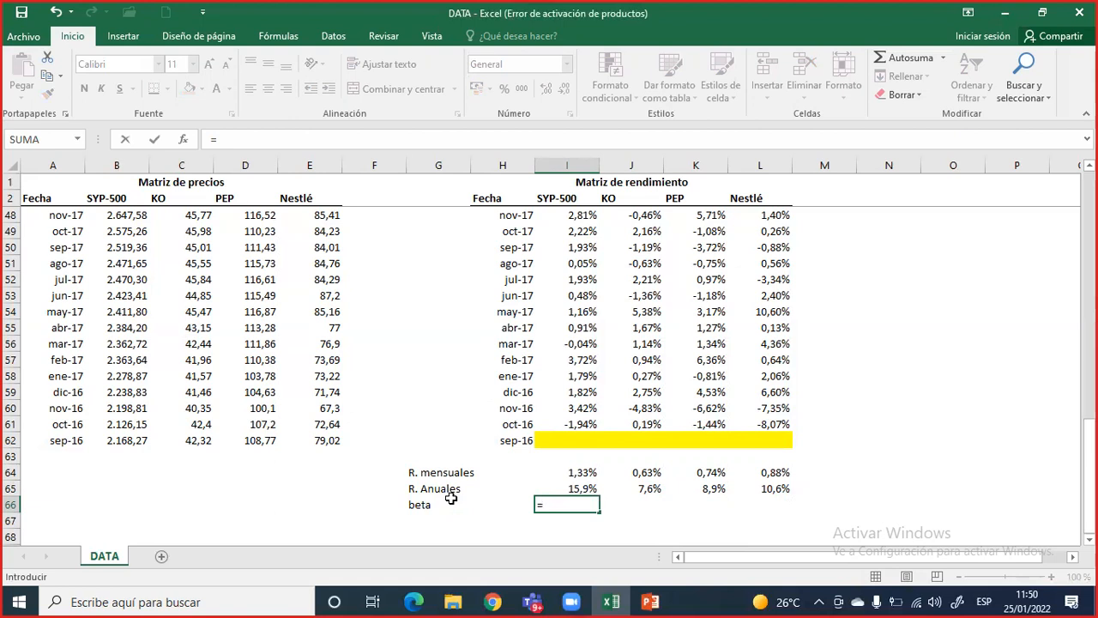
text(covar)
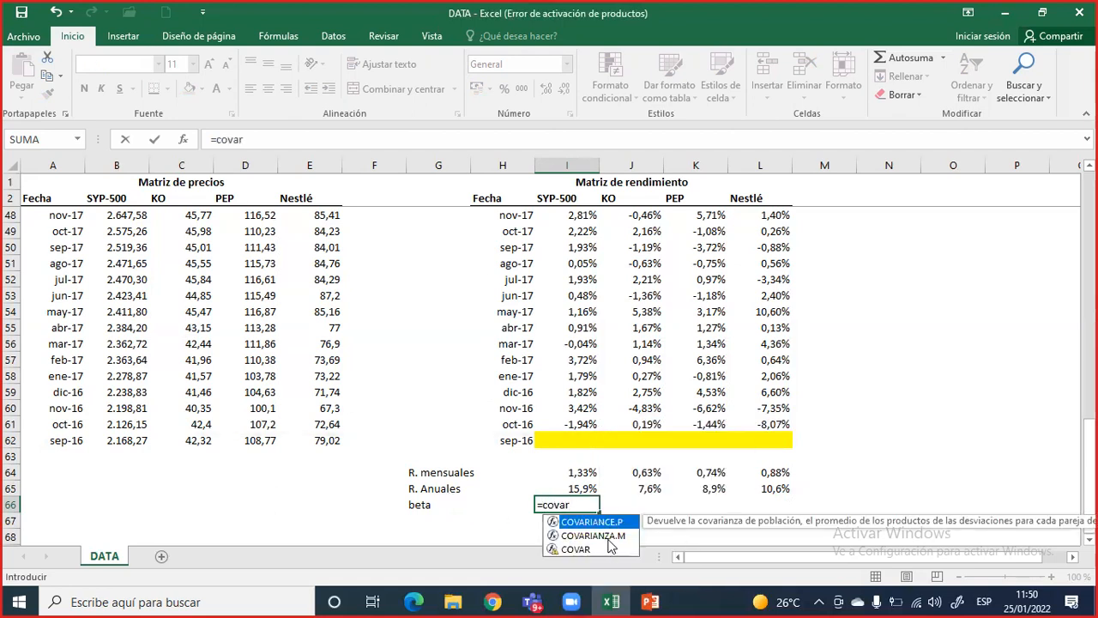
double_click(600, 535)
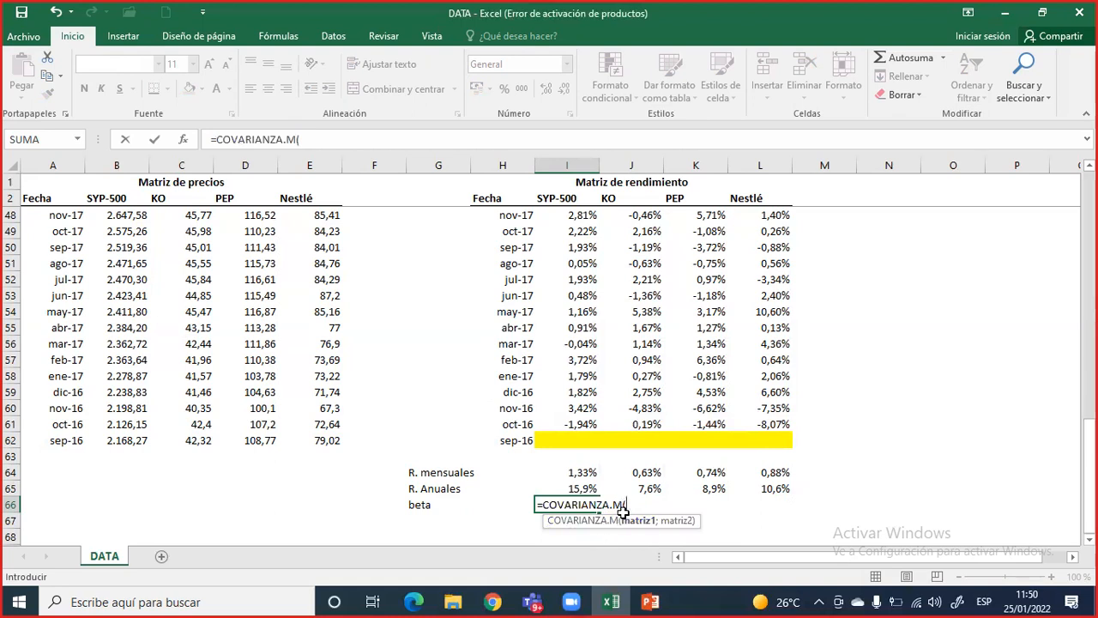
scroll(686, 434, up, 1)
scroll(687, 434, up, 12)
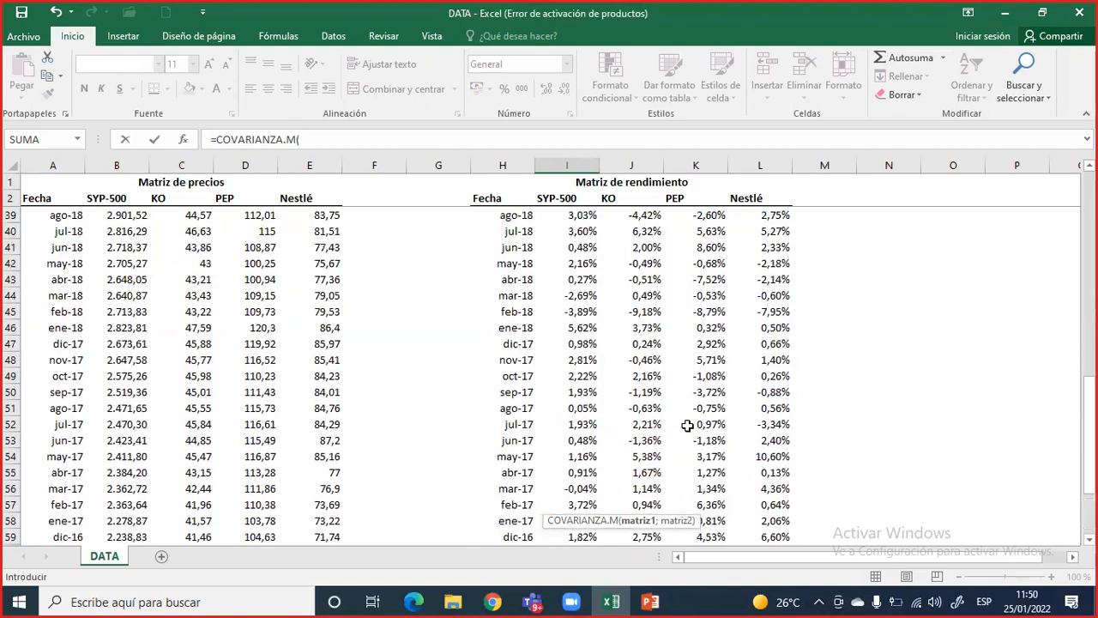
scroll(687, 433, up, 2)
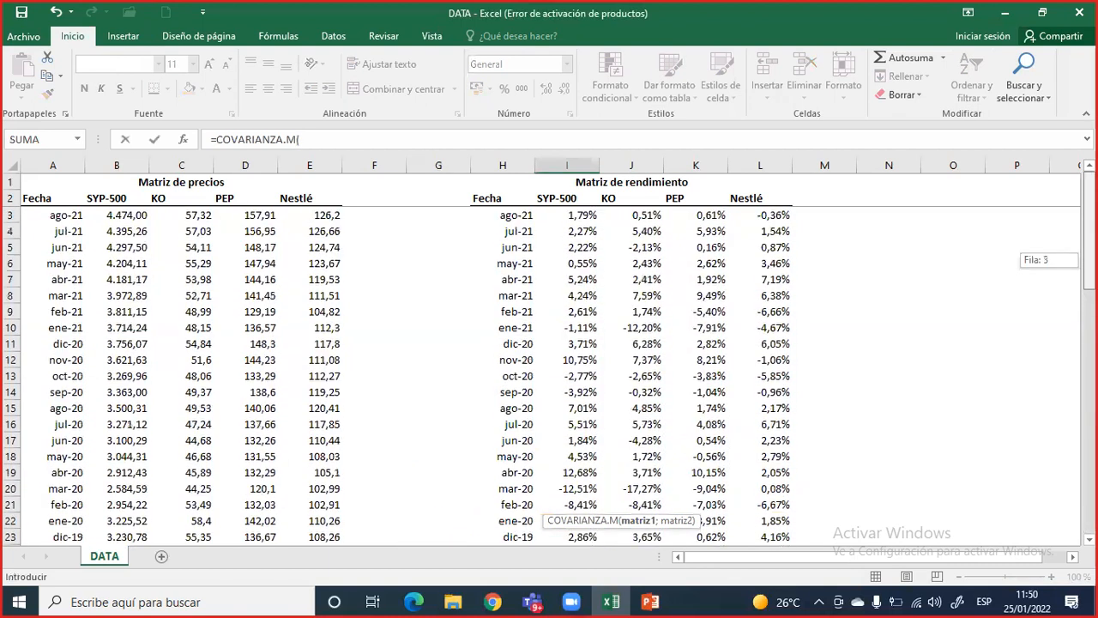
drag(647, 214, 656, 290)
drag(627, 566, 634, 504)
text(;)
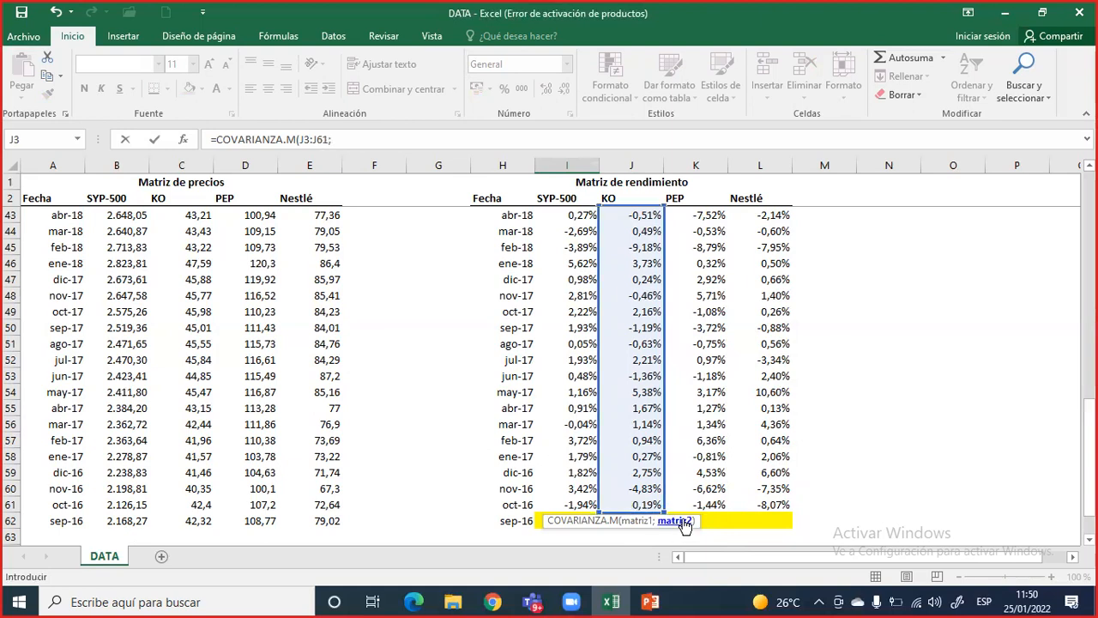
Add the SYP-500 returns as the second COVARIANZA.M array with the absolute range $I$3:$I$61 and close the function
drag(1090, 463, 1090, 235)
drag(579, 211, 575, 504)
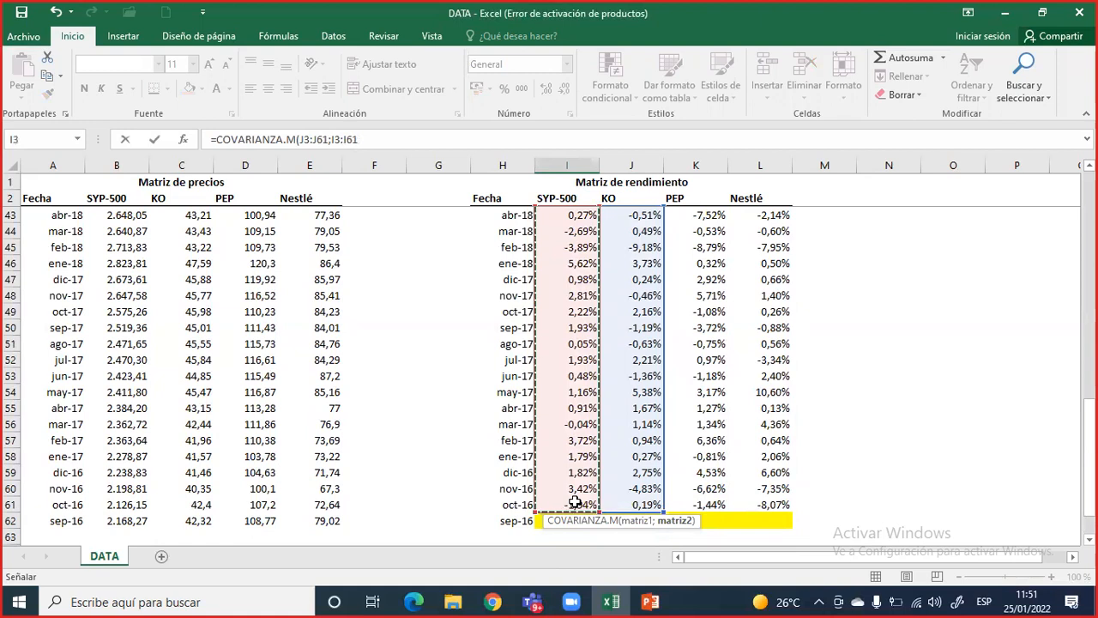
key(F4)
scroll(579, 504, down, 3)
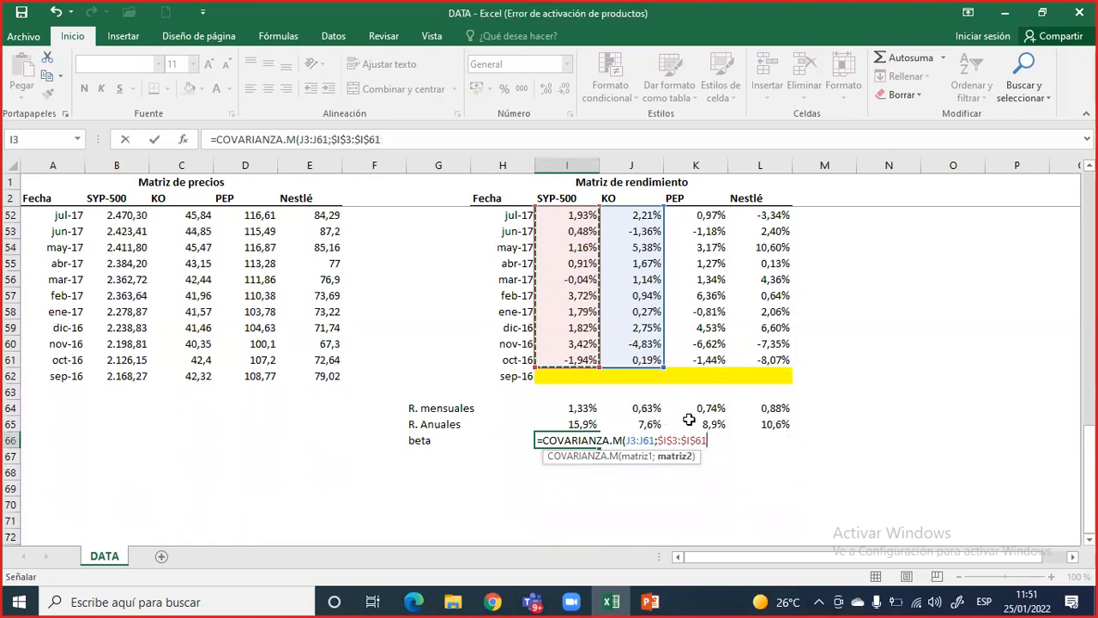
text())
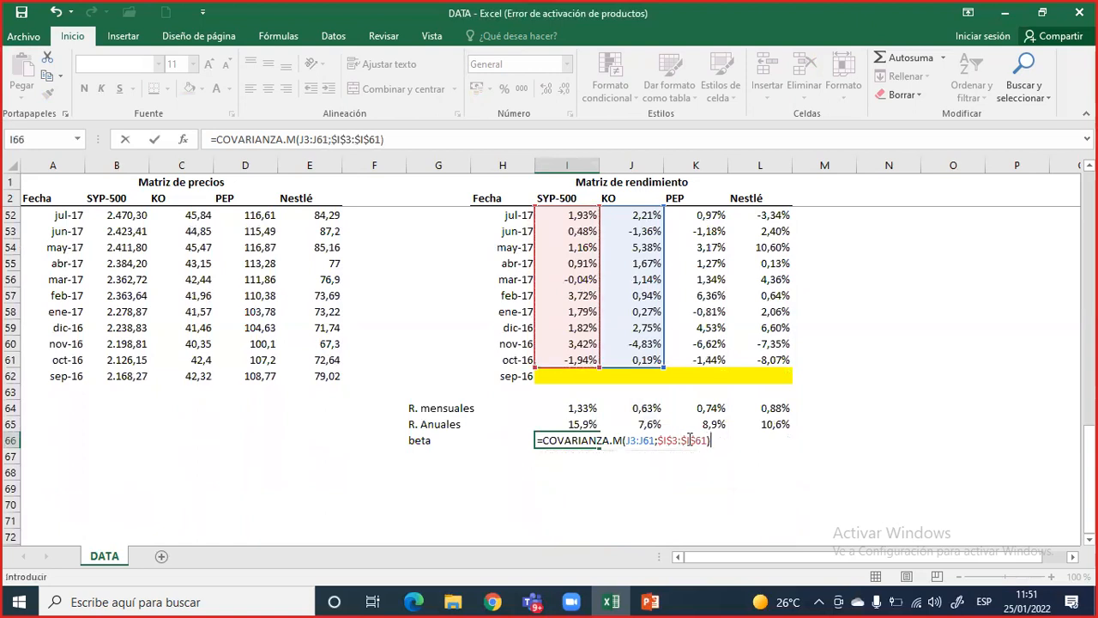
drag(658, 440, 706, 439)
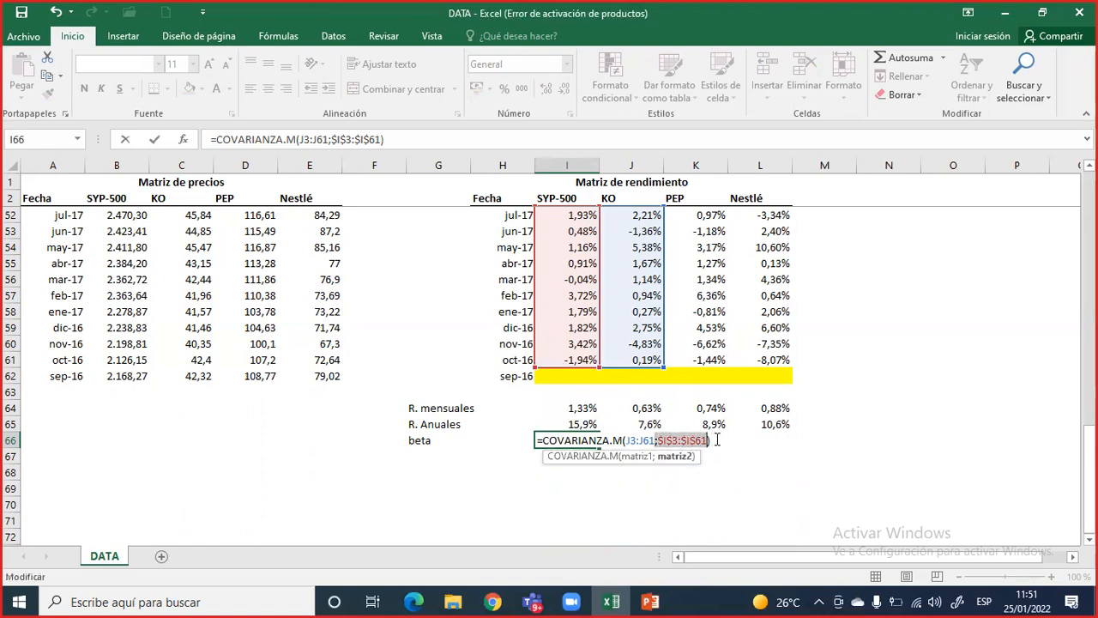
click(716, 440)
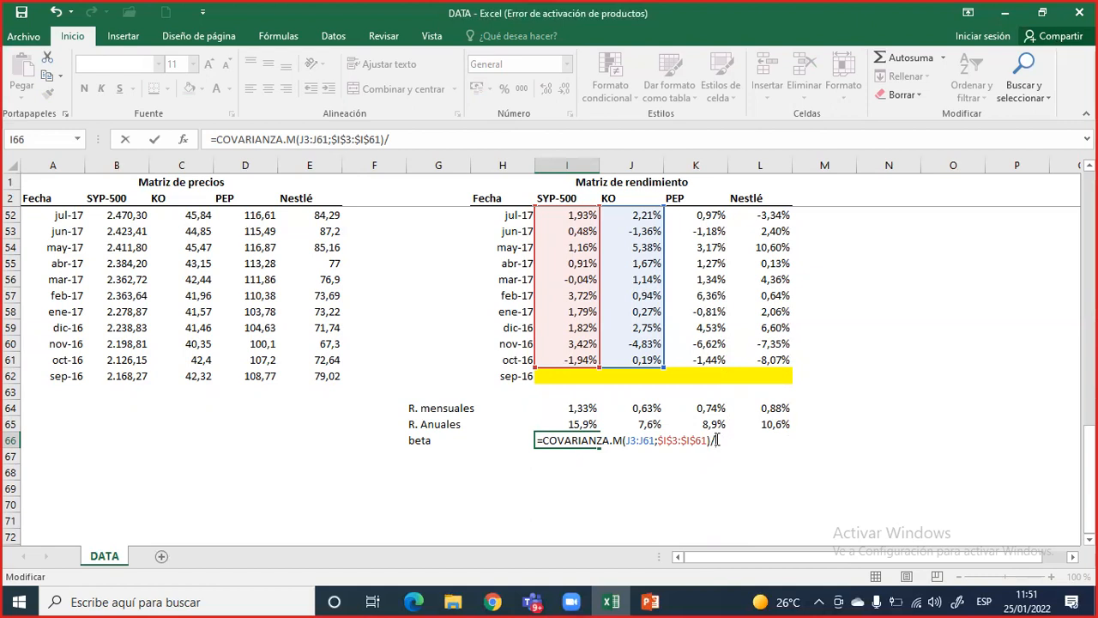
Divide the covariance by VAR.S of the SYP-500 returns in the absolute range $I$3:$I$61 to complete the beta formula
text(var)
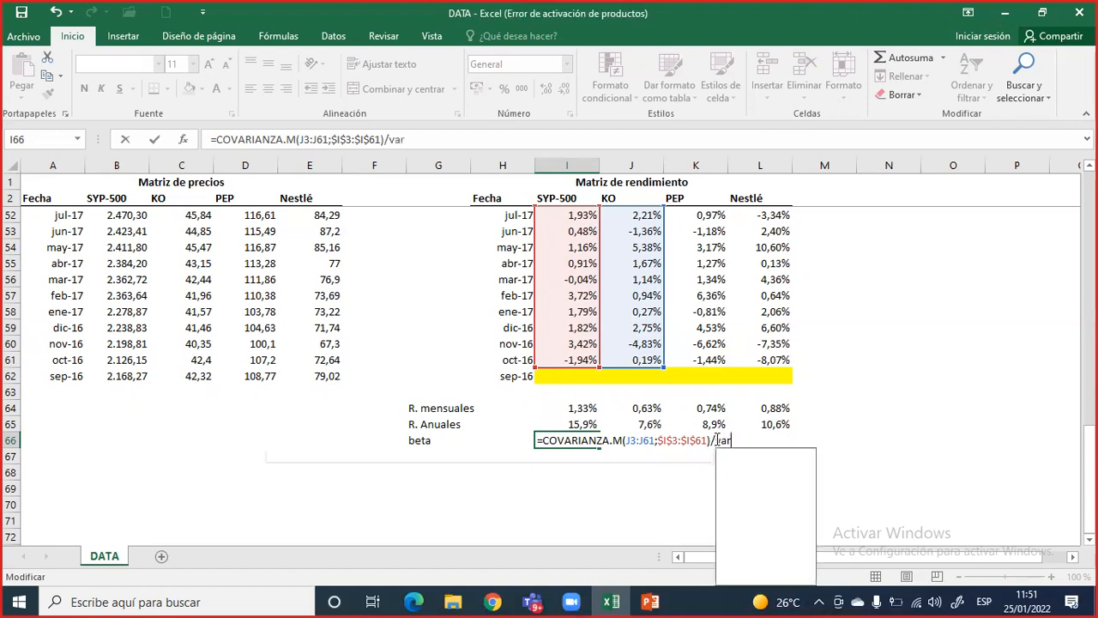
click(746, 472)
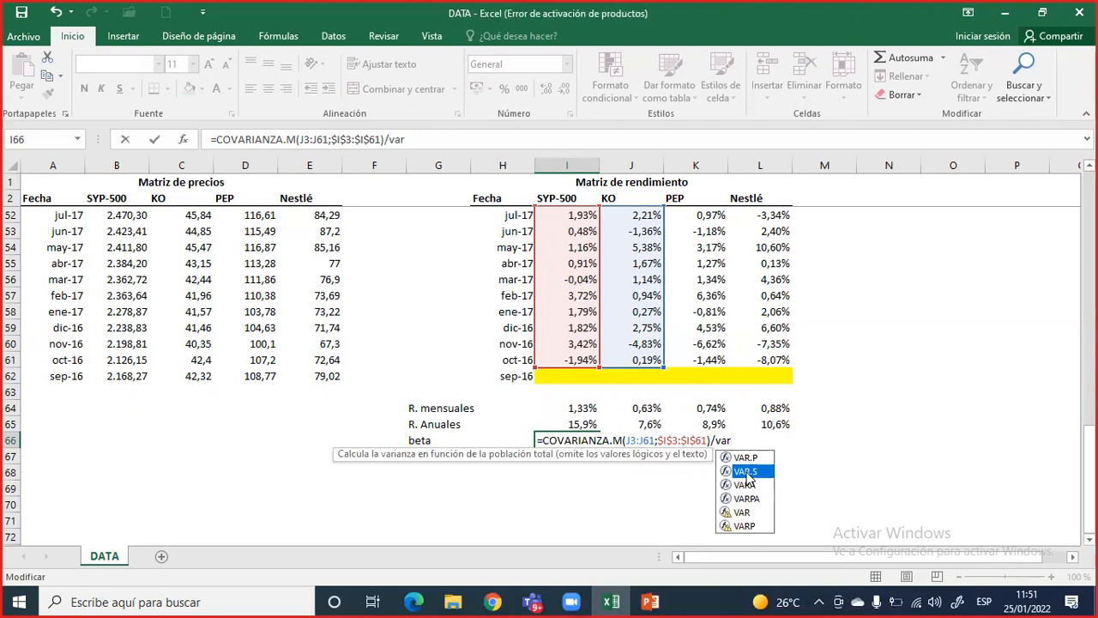
double_click(745, 472)
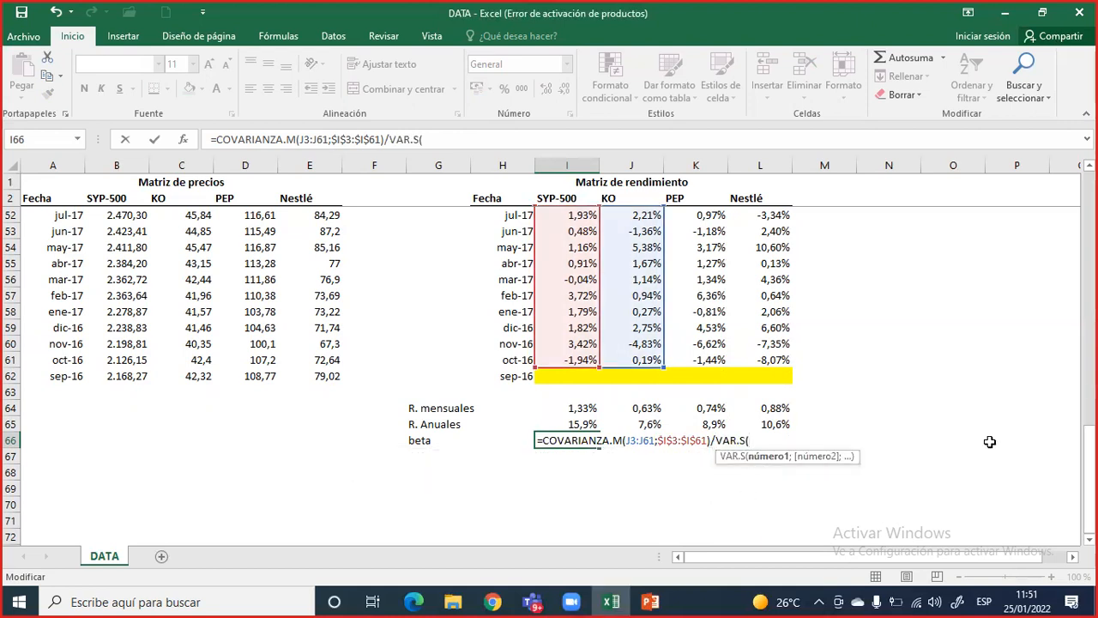
drag(1089, 448, 1089, 195)
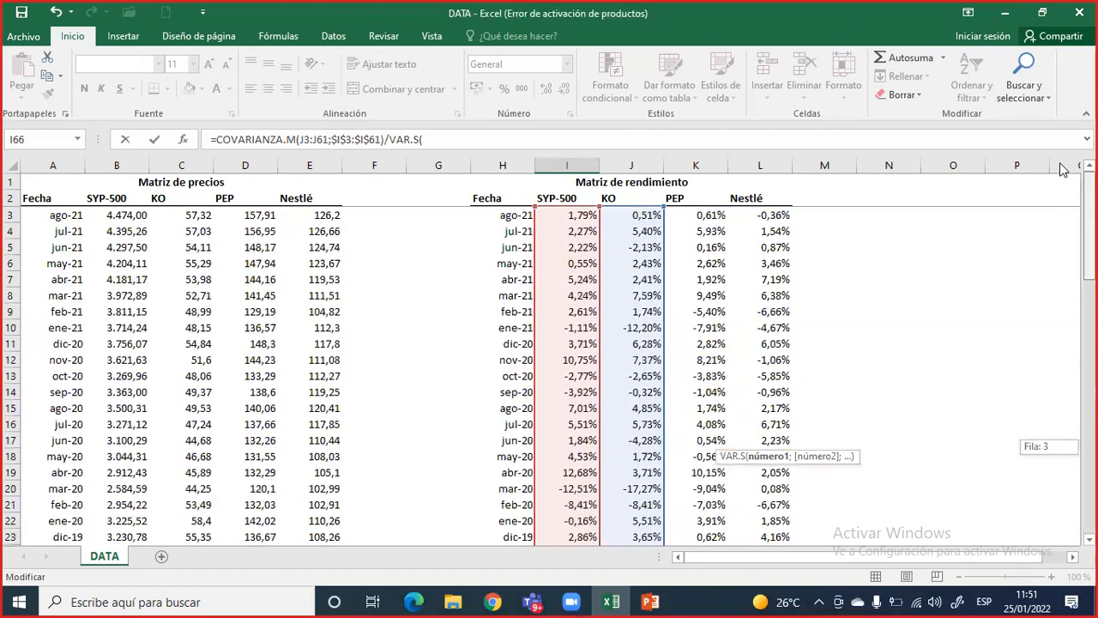
drag(570, 214, 579, 489)
scroll(580, 489, down, 2)
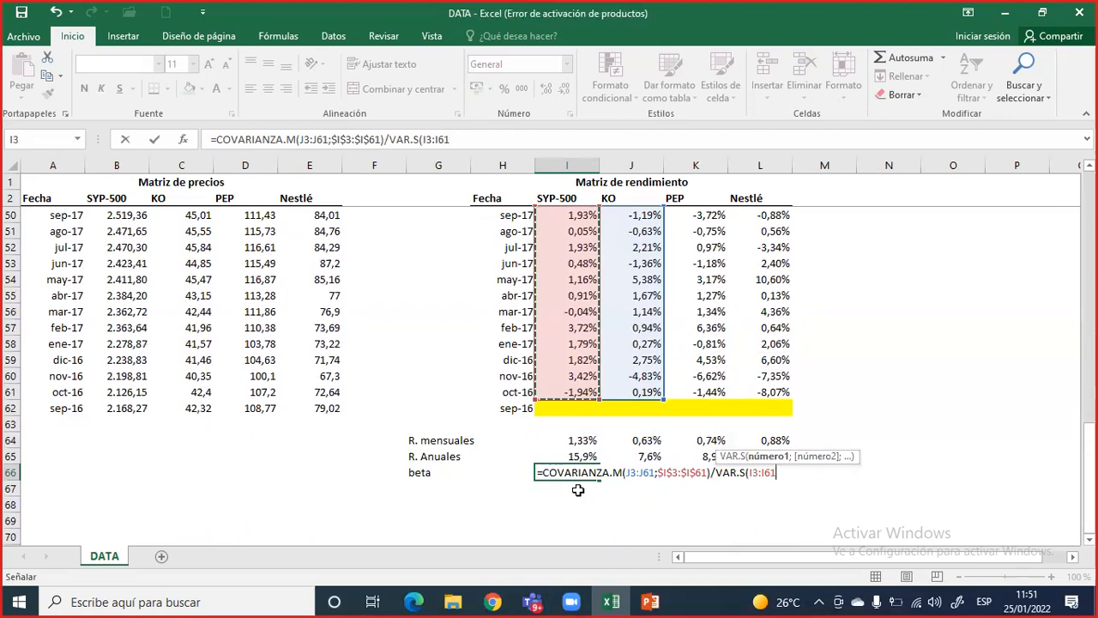
key(F4)
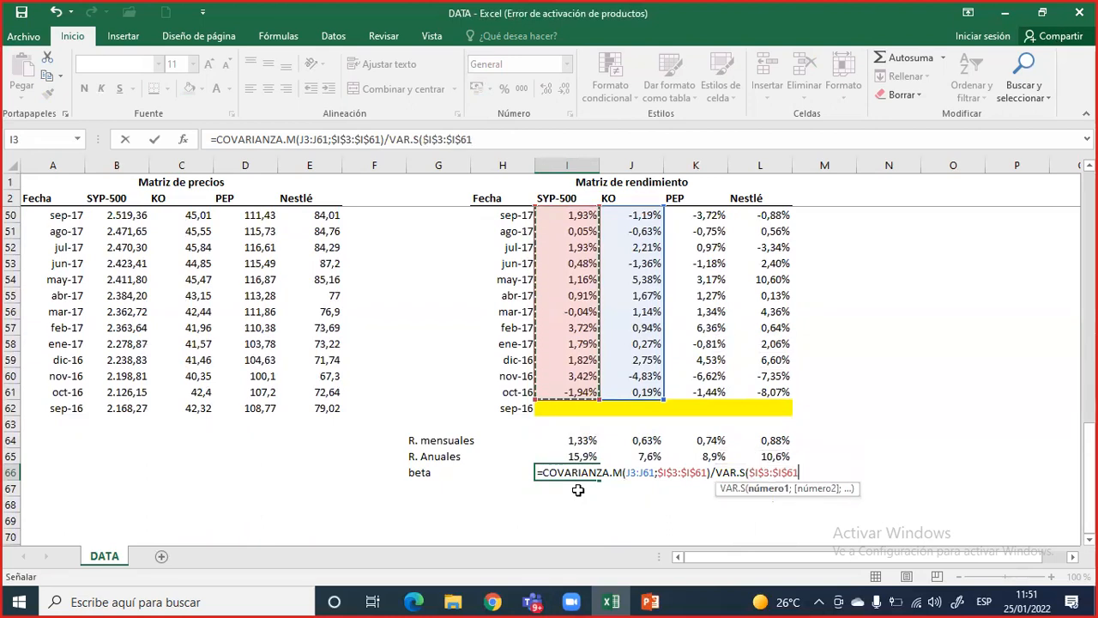
key(Return)
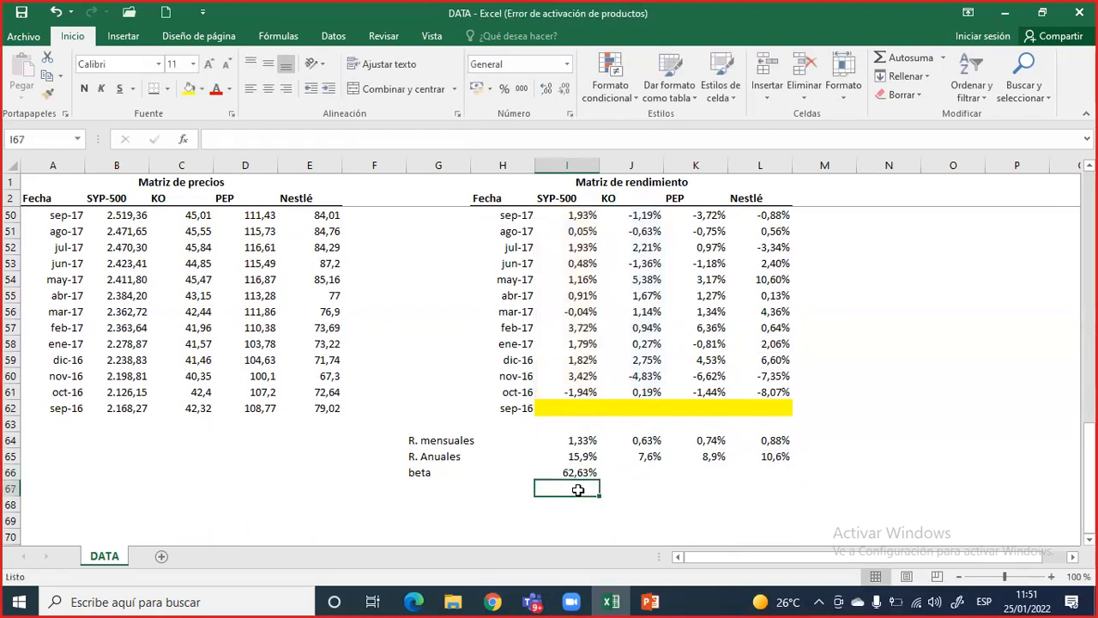
Move the beta formula from I66 to J66 under KO and check the ranges it references
click(581, 473)
drag(589, 483, 642, 473)
double_click(641, 473)
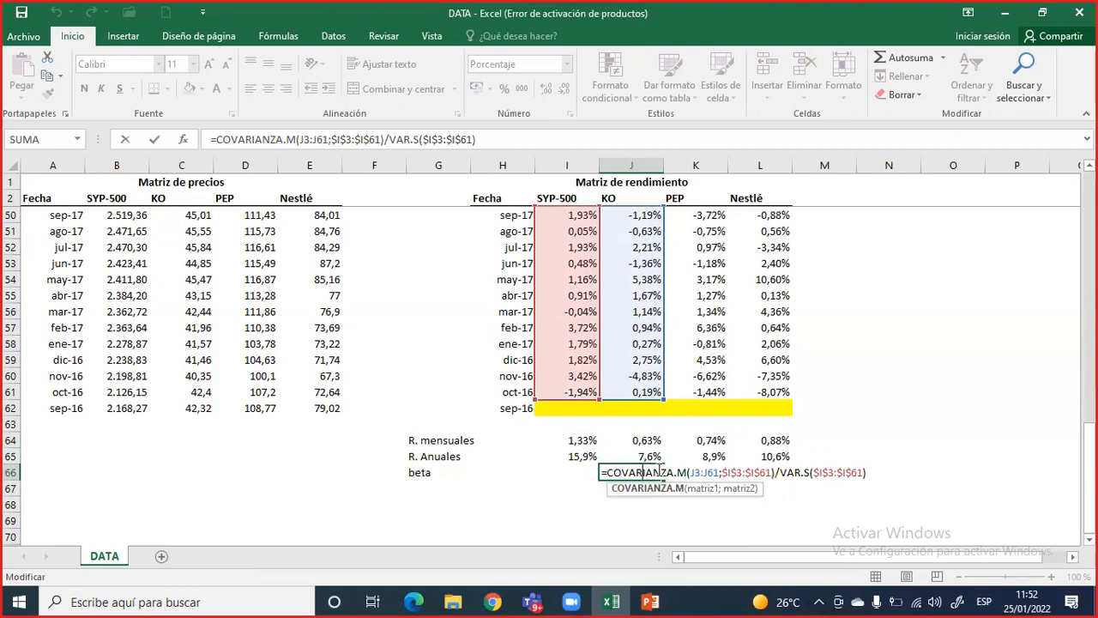
key(ctrl+Return)
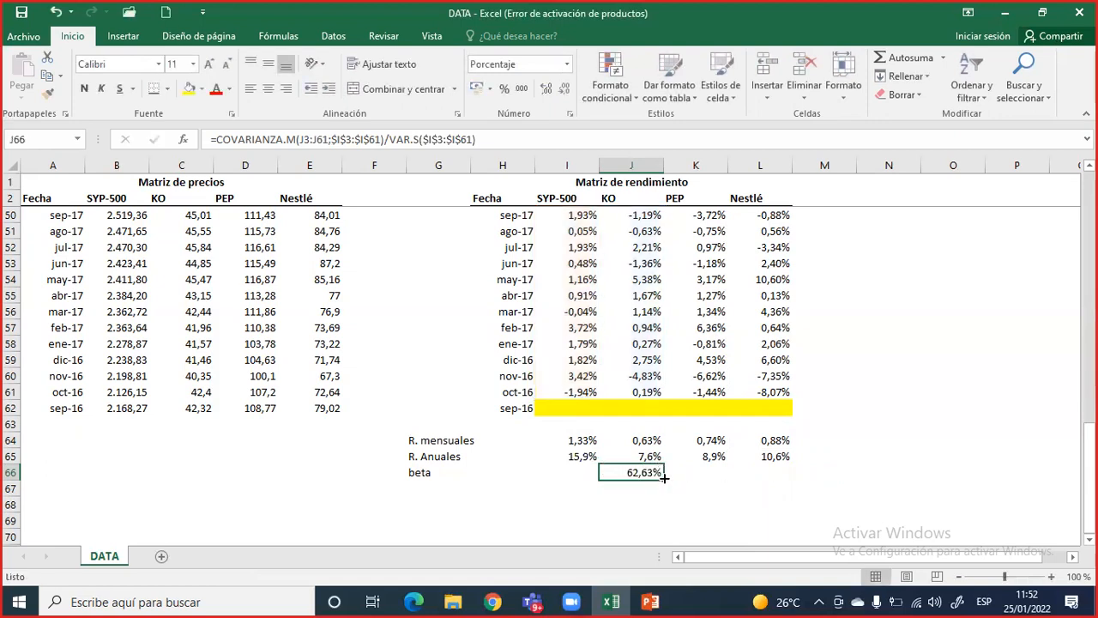
Copy the beta formula from J66 across K66:L66, format the betas as two-decimal accounting numbers, and recheck the J66 formula
drag(664, 479, 772, 475)
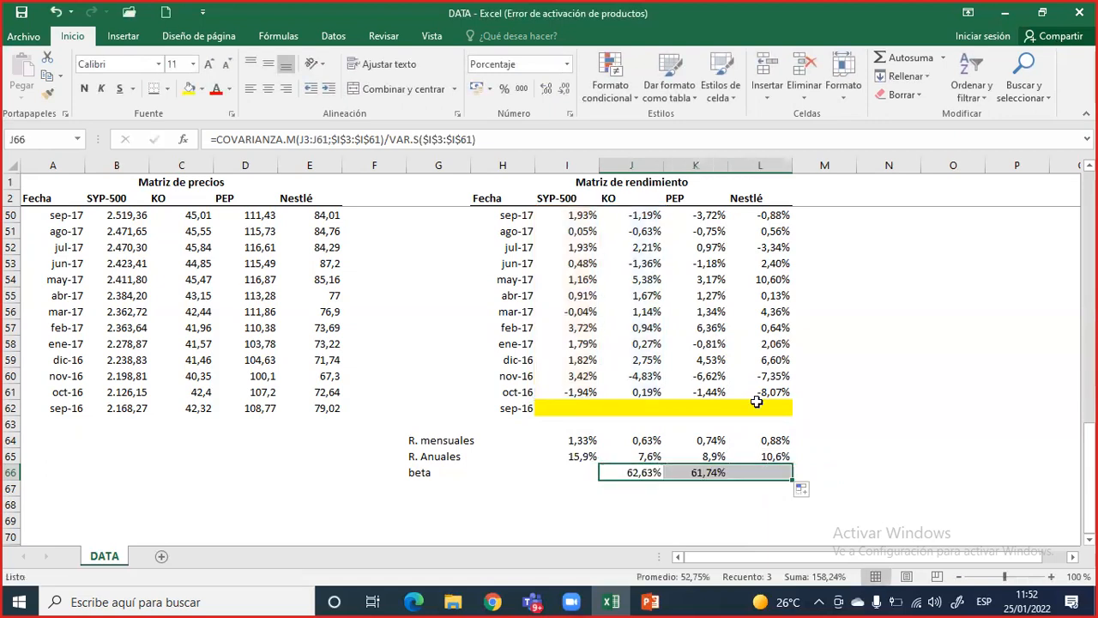
click(521, 88)
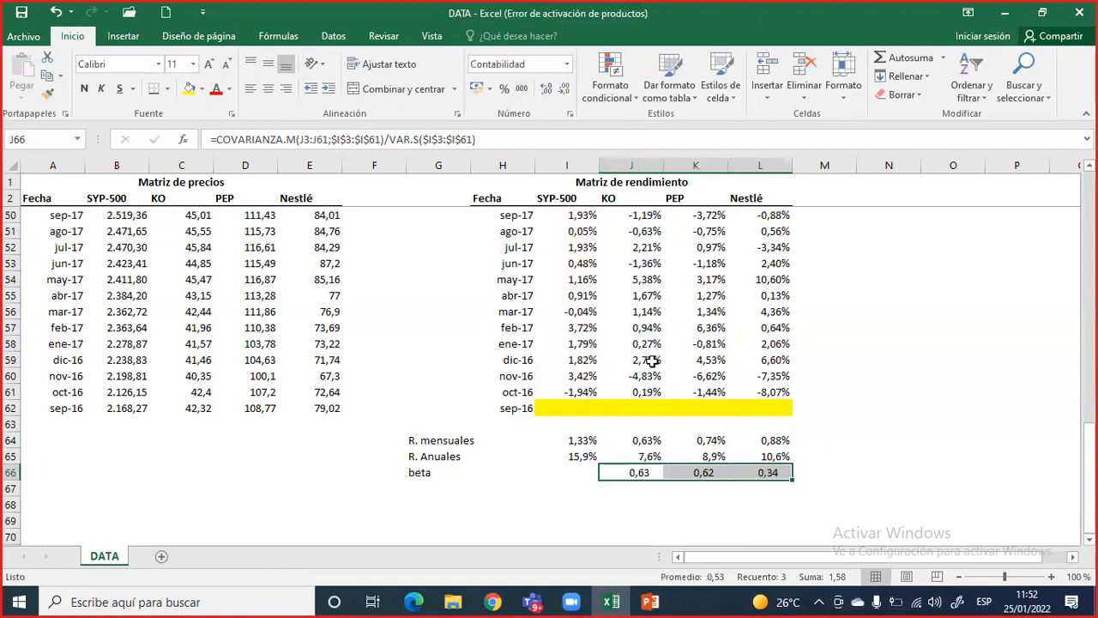
double_click(627, 474)
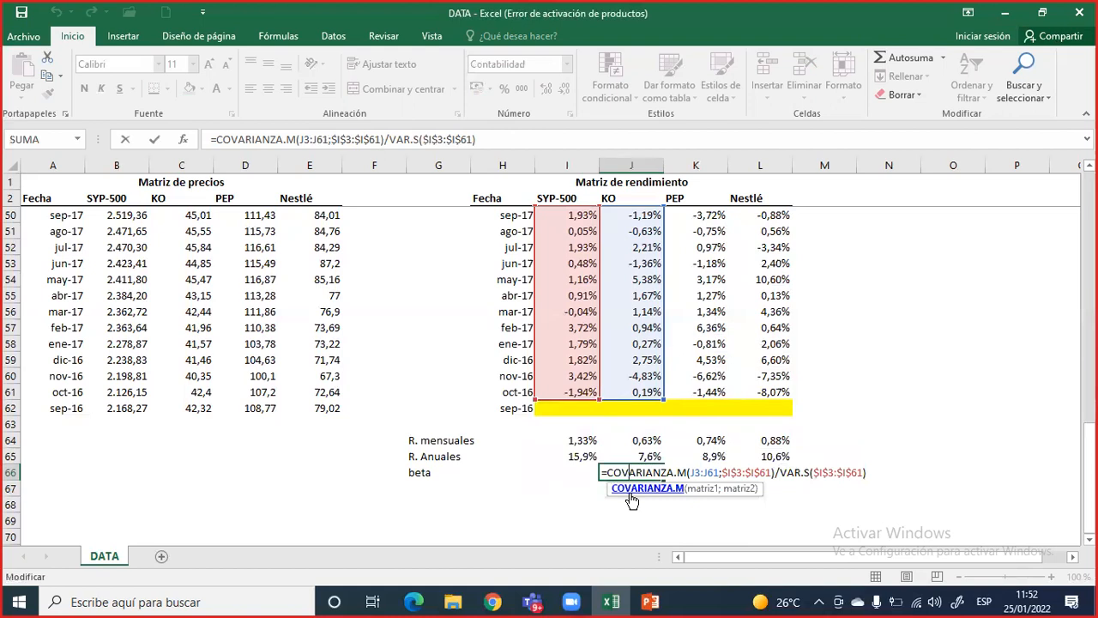
key(ctrl+Return)
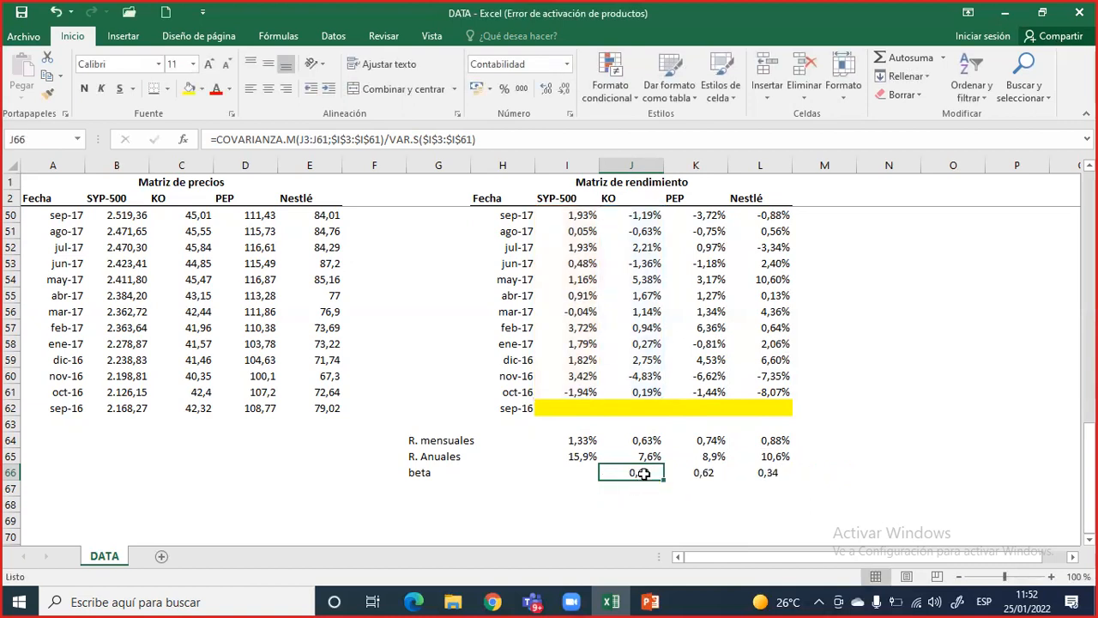
Copy the SYP-500, KO, PEP and Nestlé headers from I2:L2 into I63:L63 above the summary figures
drag(605, 199, 755, 196)
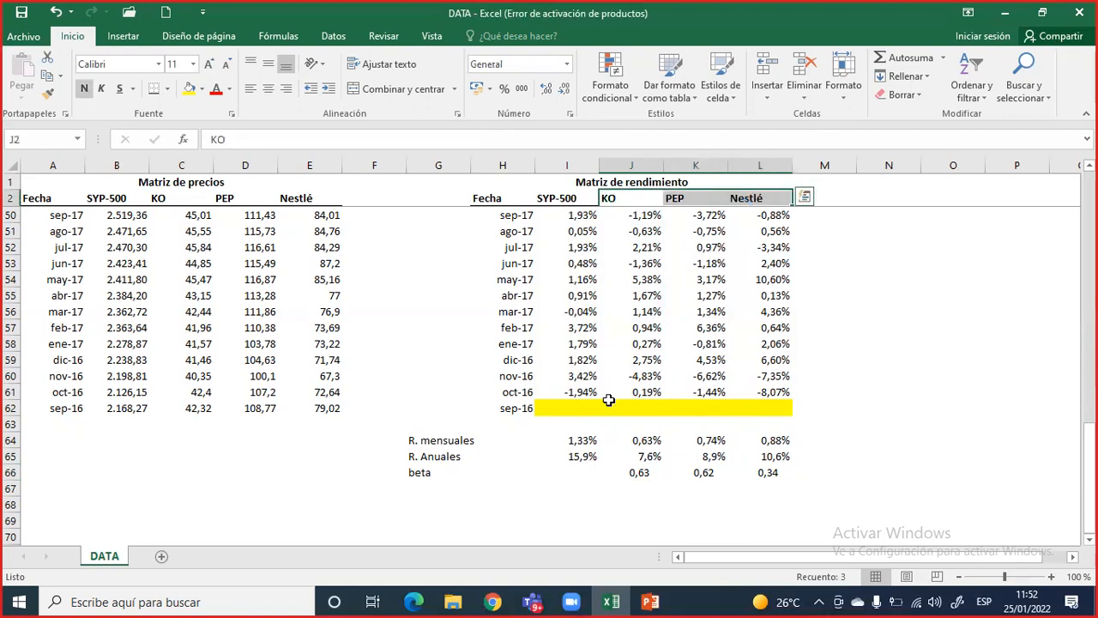
key(ctrl+c)
key(Escape)
drag(566, 199, 745, 190)
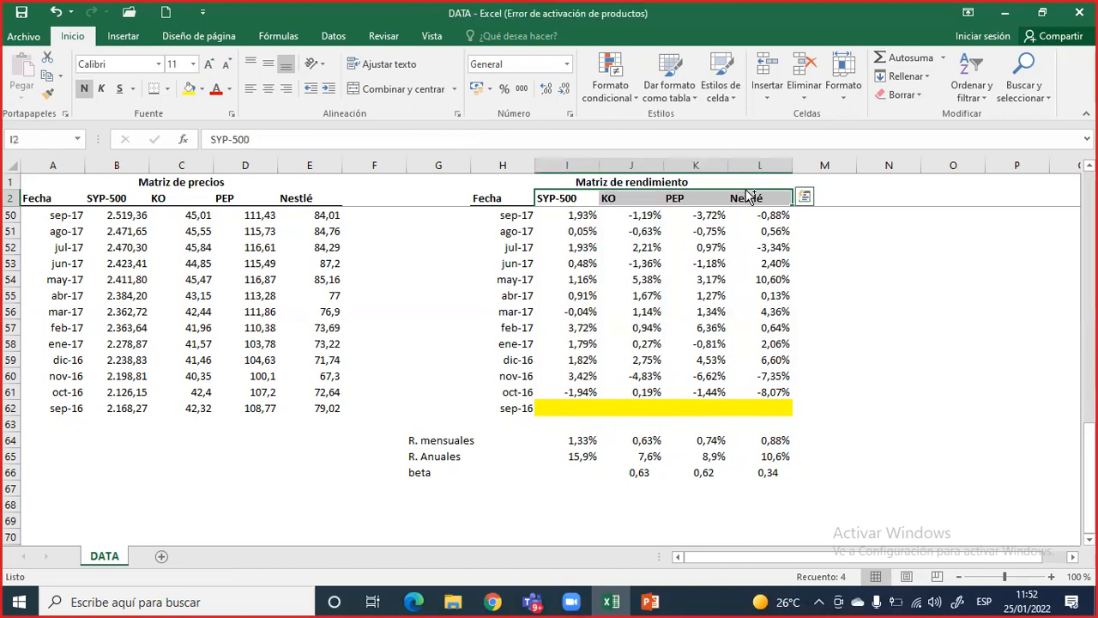
key(ctrl+c)
click(565, 439)
click(564, 426)
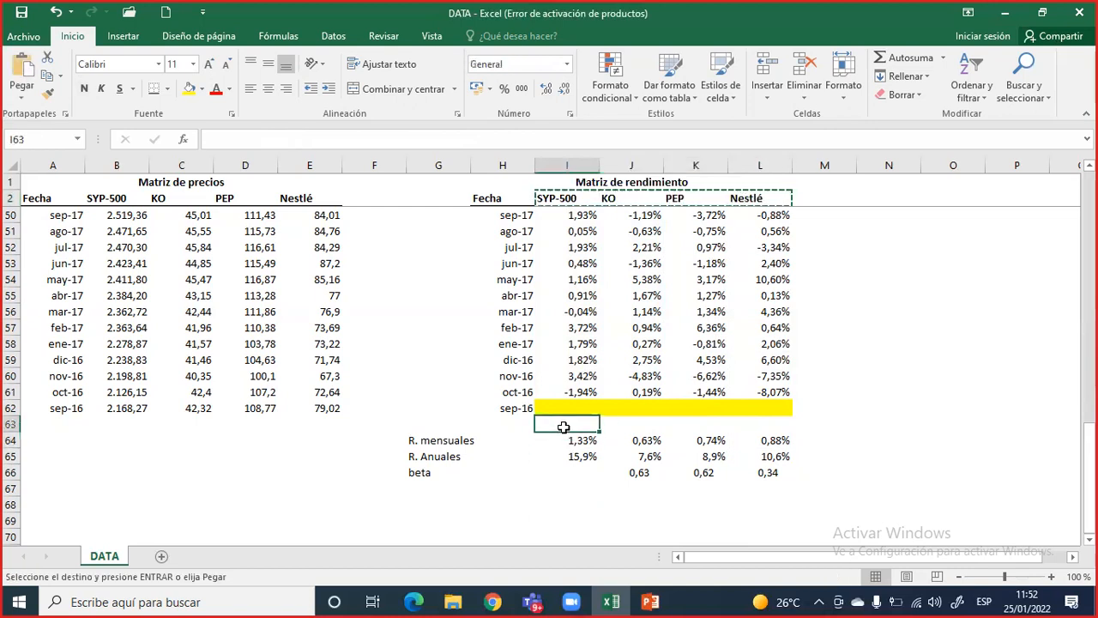
key(ctrl+v)
Enter the heading Detalle in G63 above the summary row labels
drag(469, 430, 506, 423)
click(466, 422)
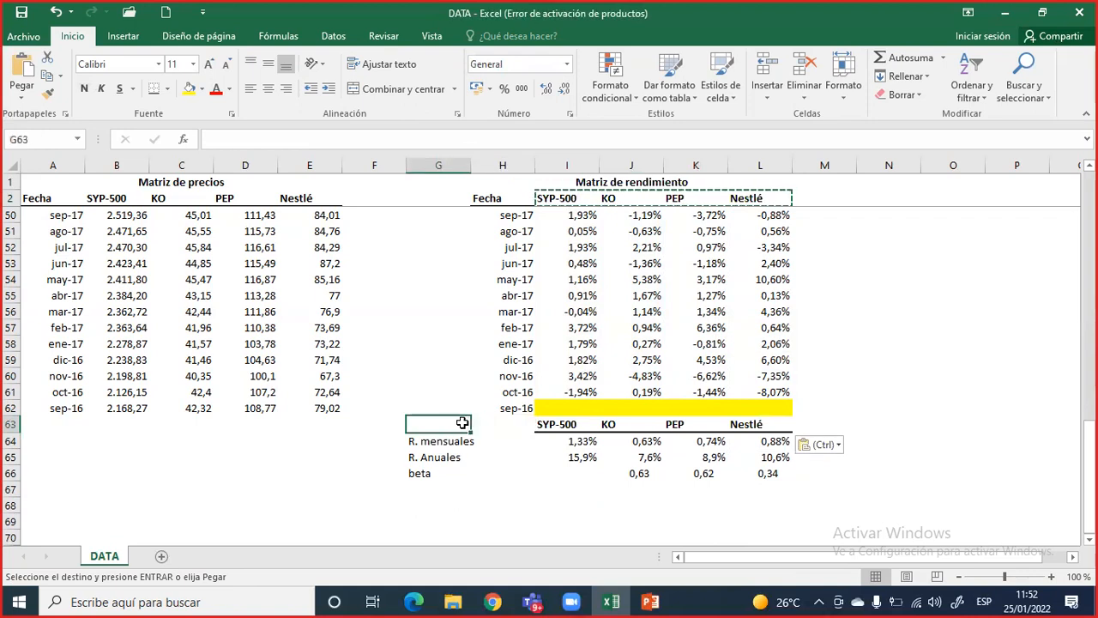
text(Detalle)
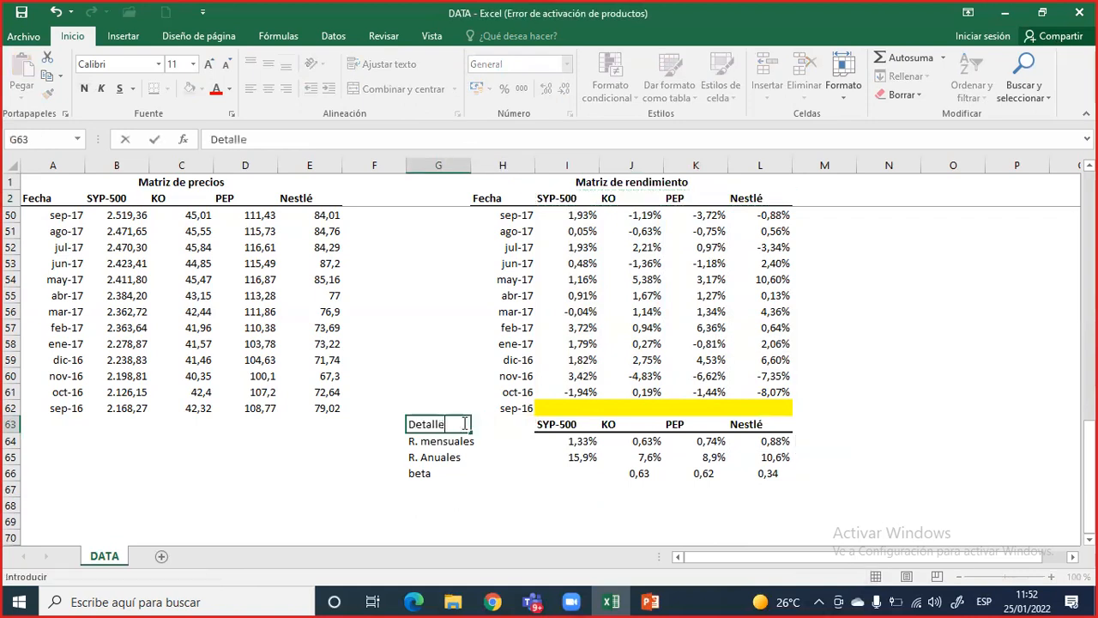
key(Return)
Make the summary header row G63:L63 bold and extend its bottom border under the Detalle heading
click(450, 424)
key(shift+Right)
key(shift+Right)
key(shift+Right)
key(shift+Right)
key(shift+Right)
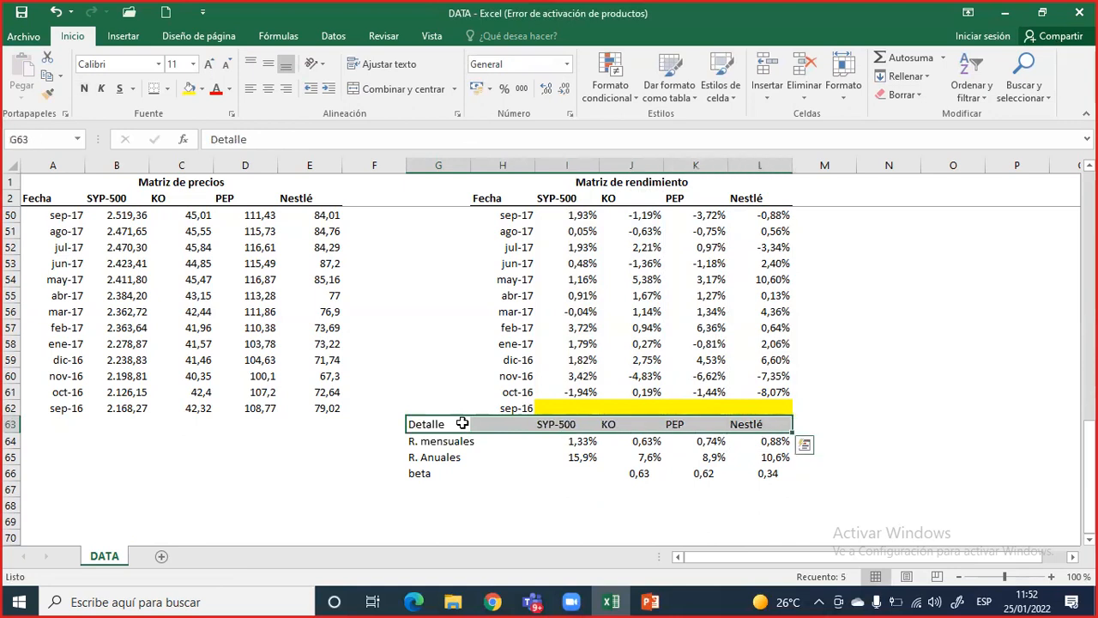
key(ctrl+n)
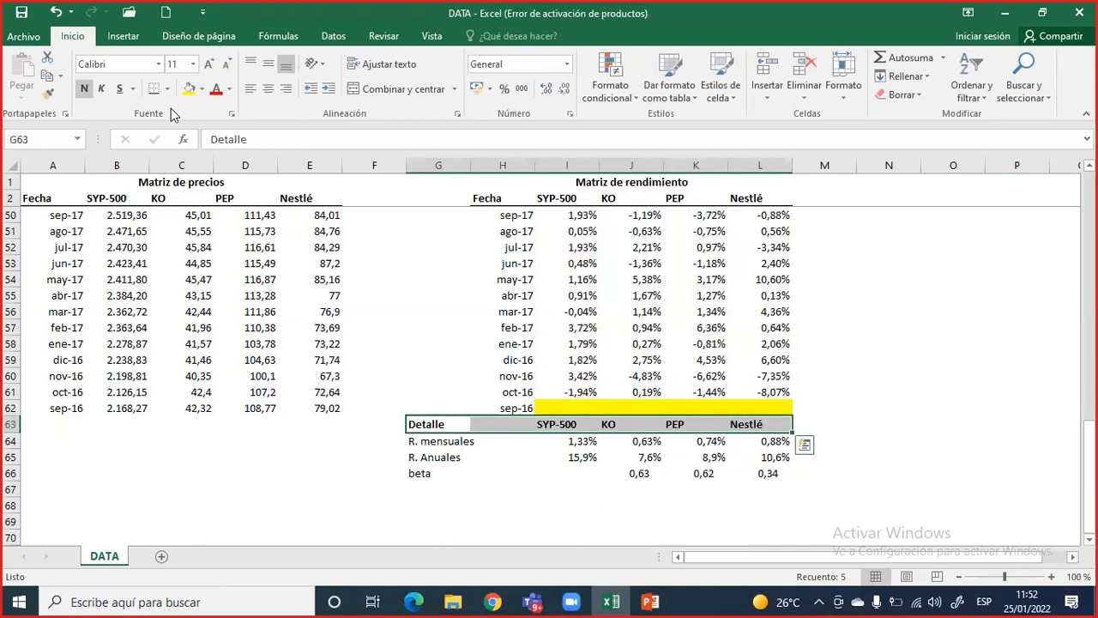
Check which ranges the Nestlé beta formula in L66 references, leaving the formula as it is
drag(635, 473, 752, 474)
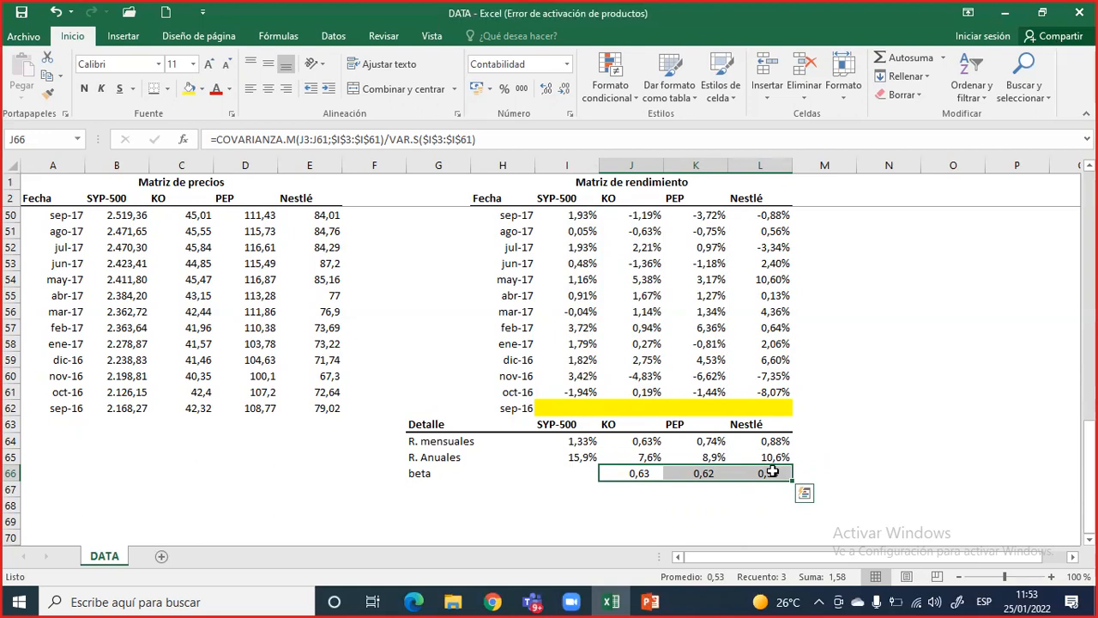
click(772, 471)
double_click(774, 471)
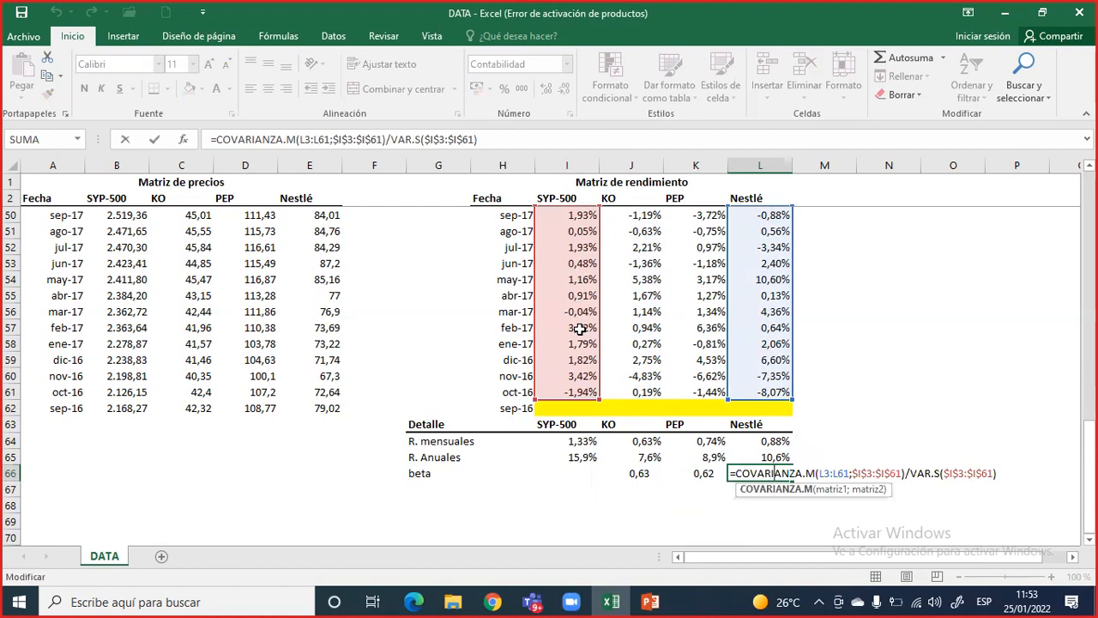
key(ctrl+Return)
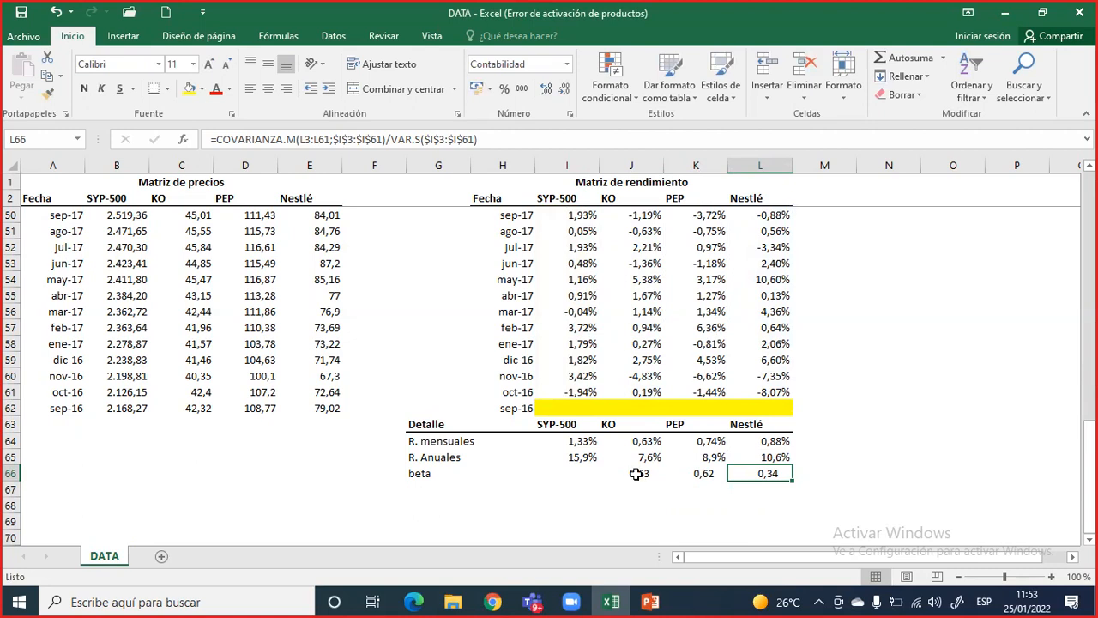
Compare the KO, PEP and Nestlé betas across the beta row of the summary
click(640, 476)
drag(650, 474, 683, 473)
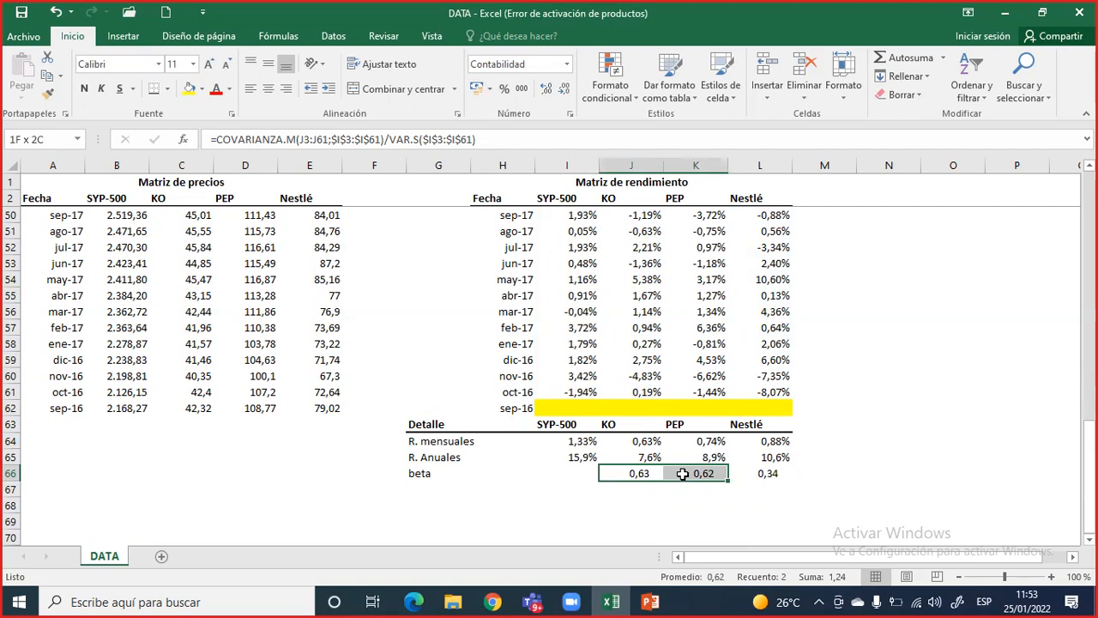
drag(683, 473, 683, 473)
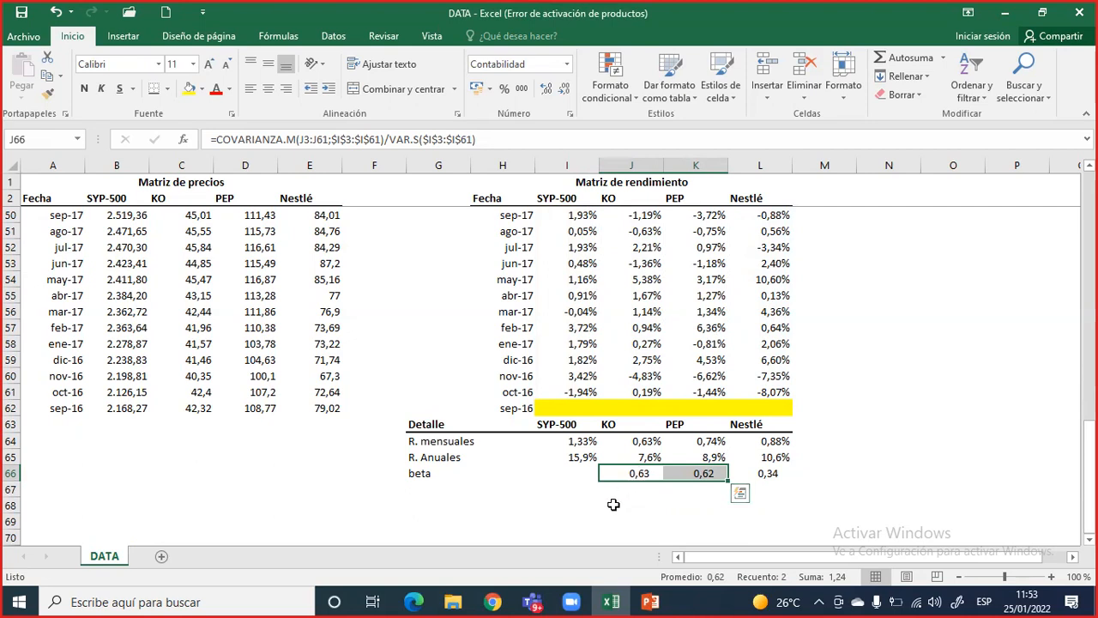
drag(633, 472, 695, 473)
click(659, 473)
drag(660, 471, 714, 471)
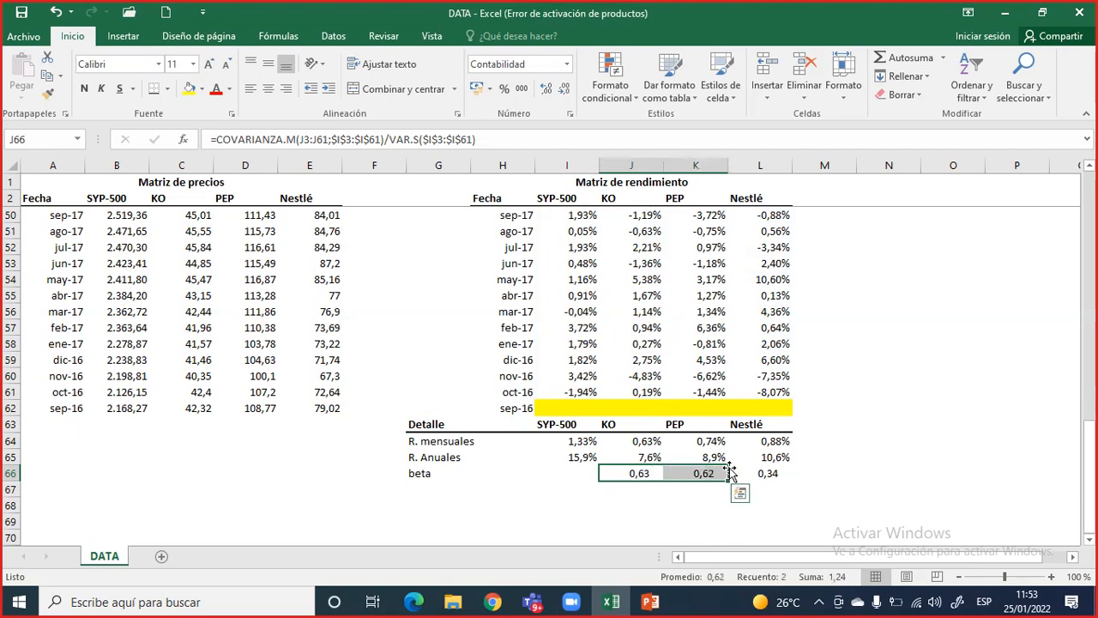
click(774, 471)
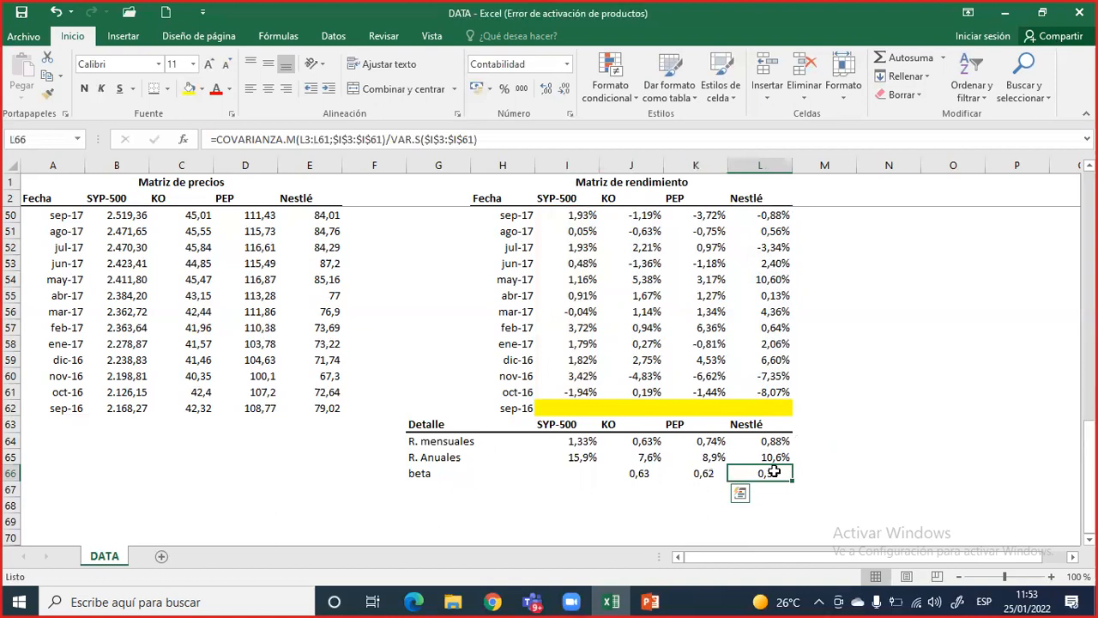
drag(774, 471, 648, 473)
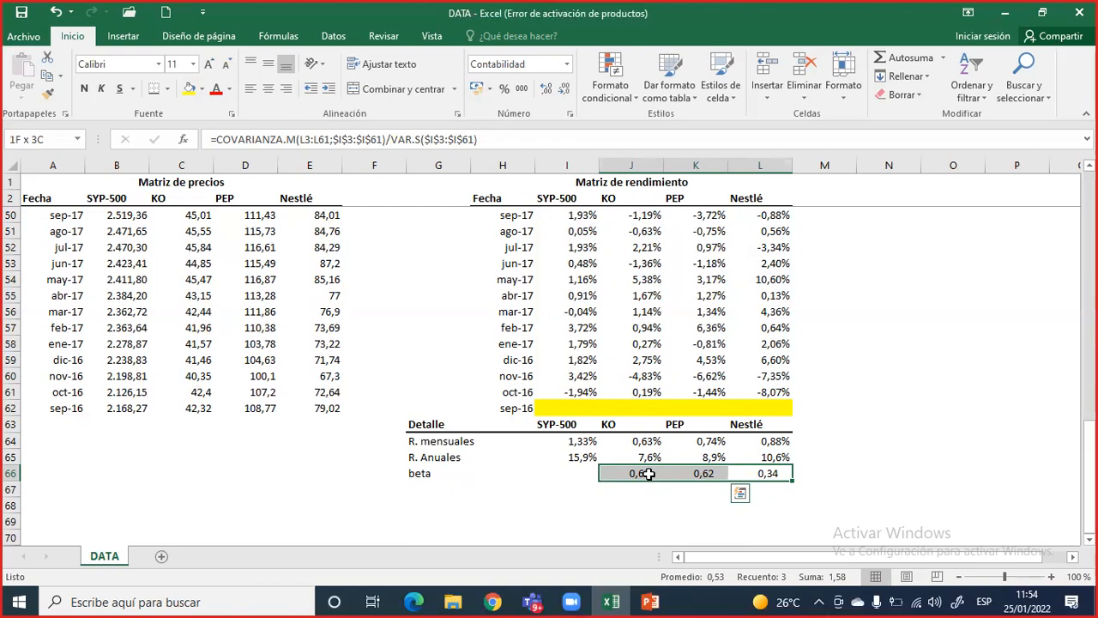
drag(649, 473, 649, 476)
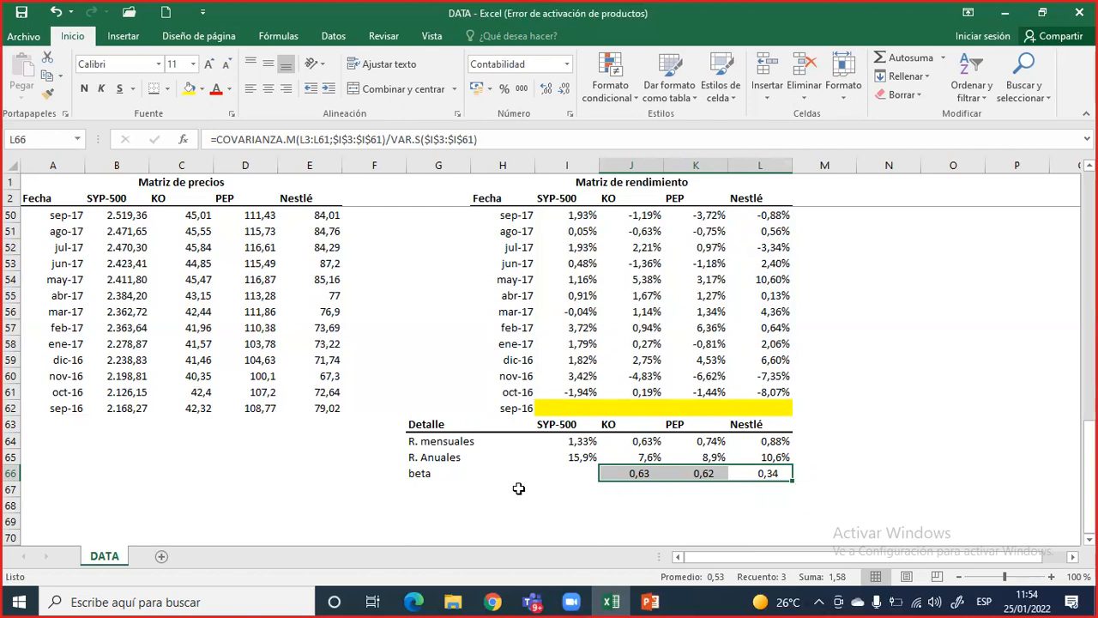
click(452, 474)
drag(452, 474, 756, 478)
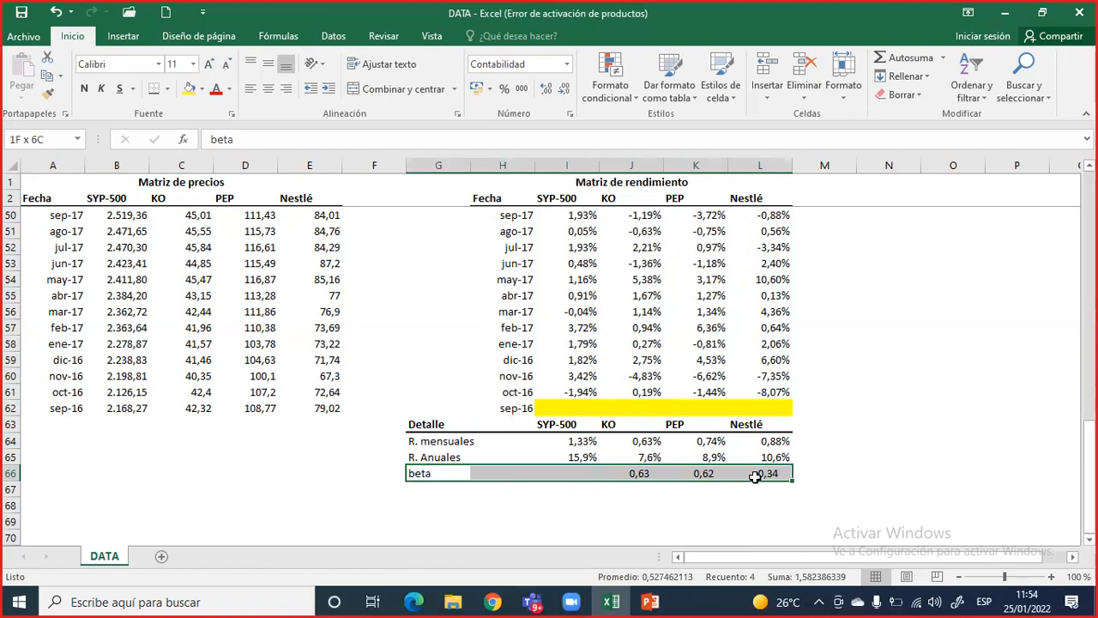
drag(756, 478, 756, 478)
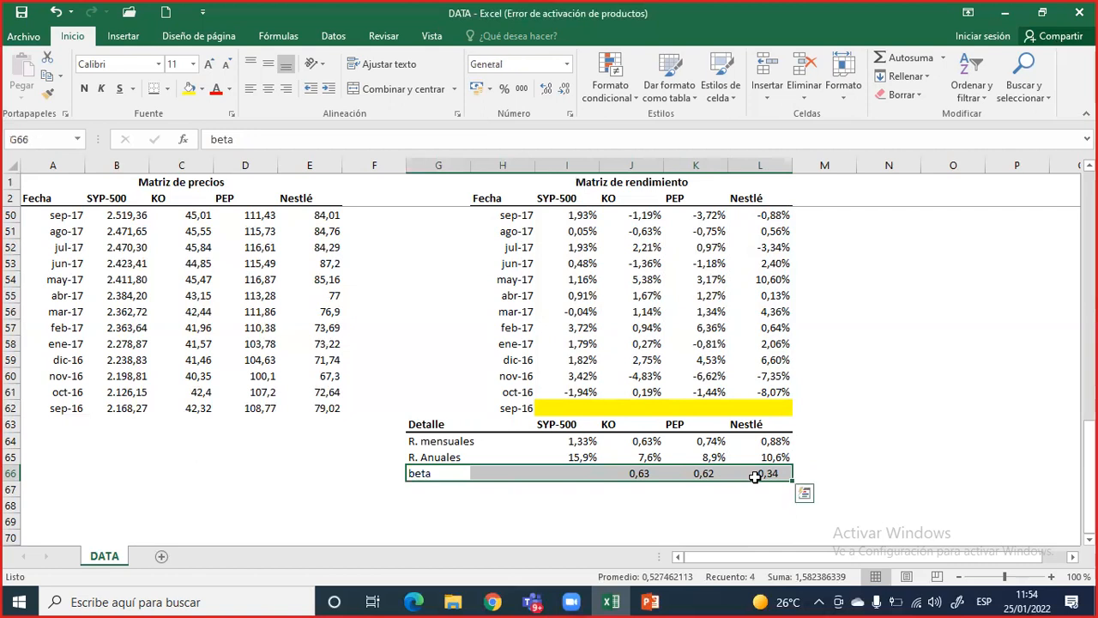
Add an RF row in G67 with a risk-free rate of 2% for KO, PEP and Nestlé in J67:L67
click(441, 490)
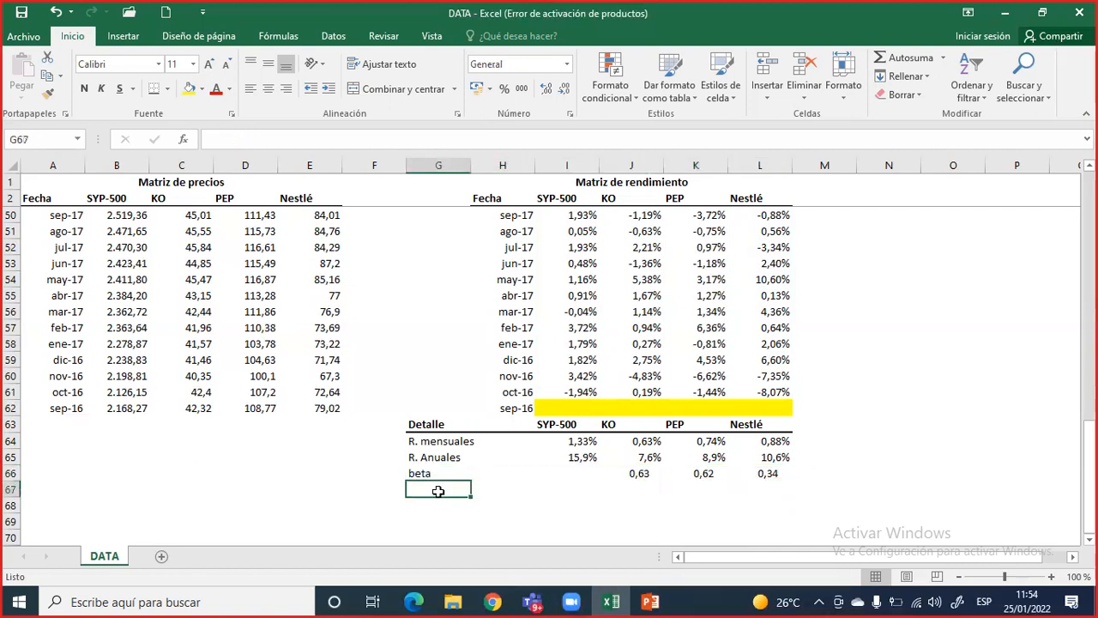
text(RF)
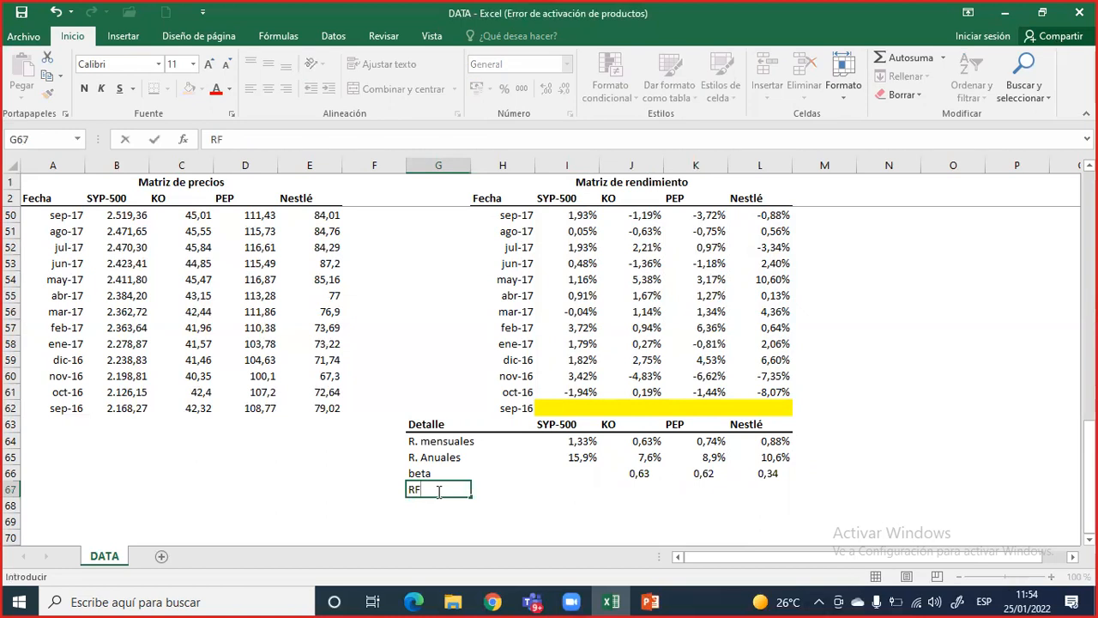
key(Right)
key(Right)
key(Right)
text(2%)
key(Right)
text(2)
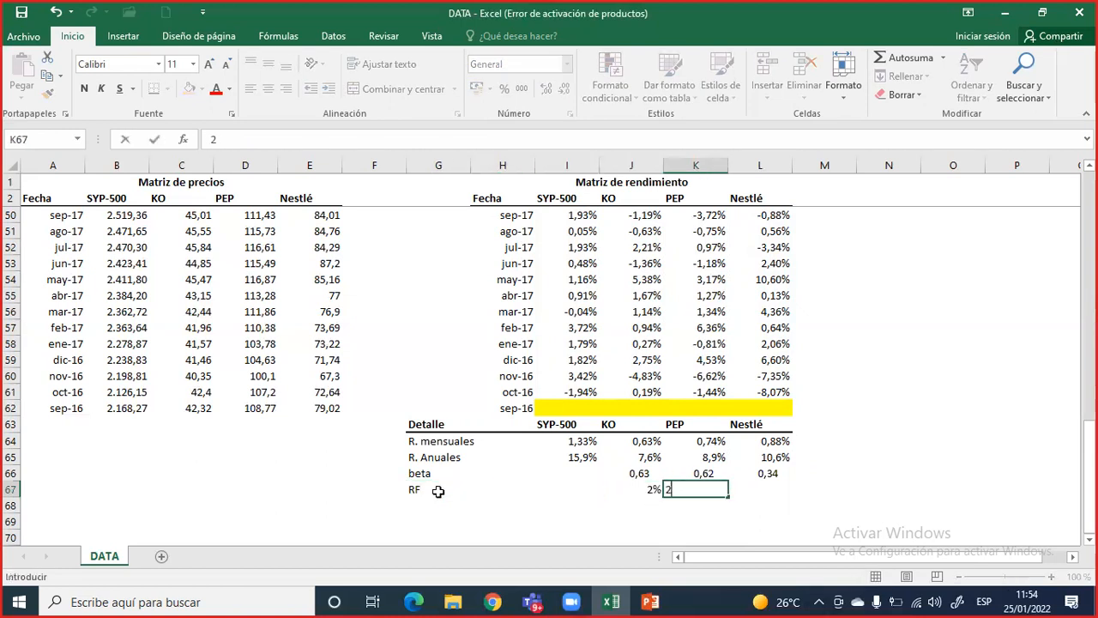
text(%)
key(Right)
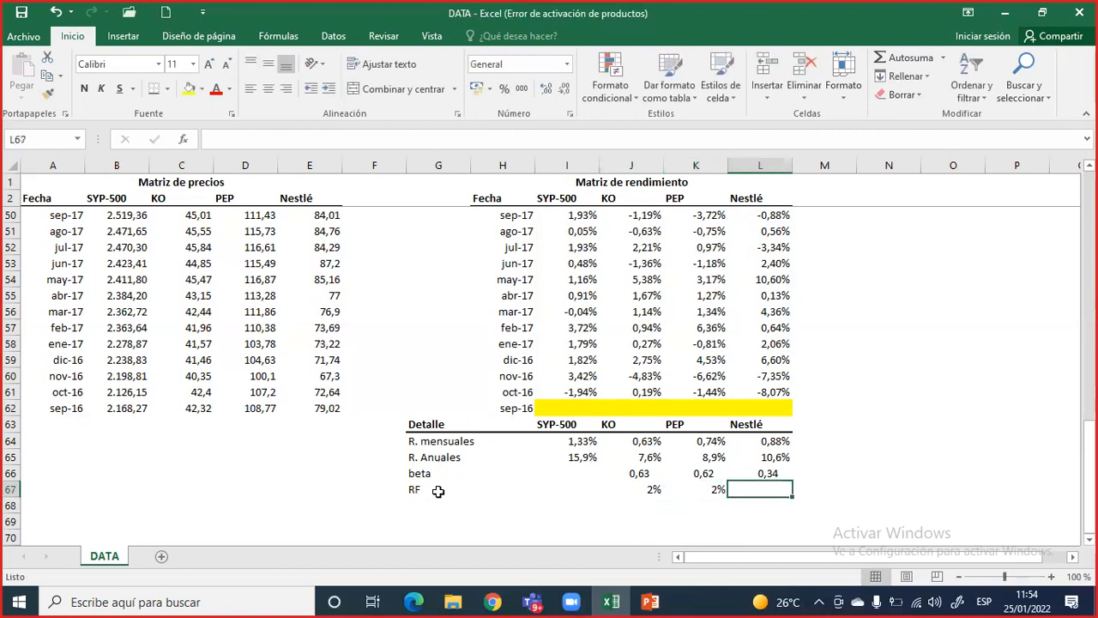
text(2%)
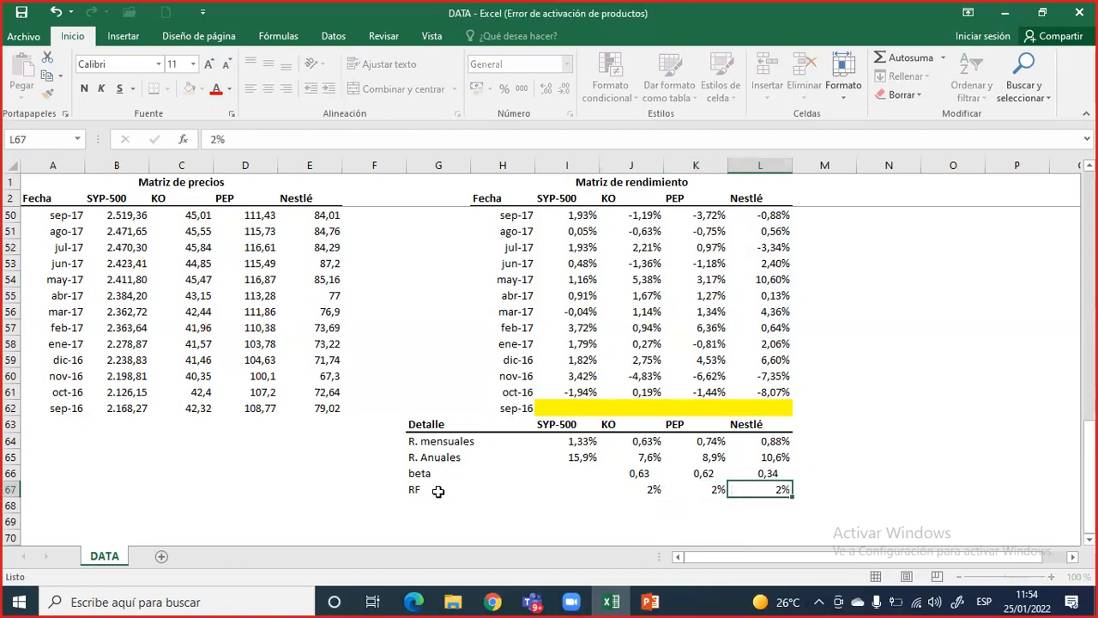
key(Return)
Add an RM label in G68 and link J68 to the SYP-500 annual return with =$I$65
key(Left)
key(Left)
key(Left)
text(RM)
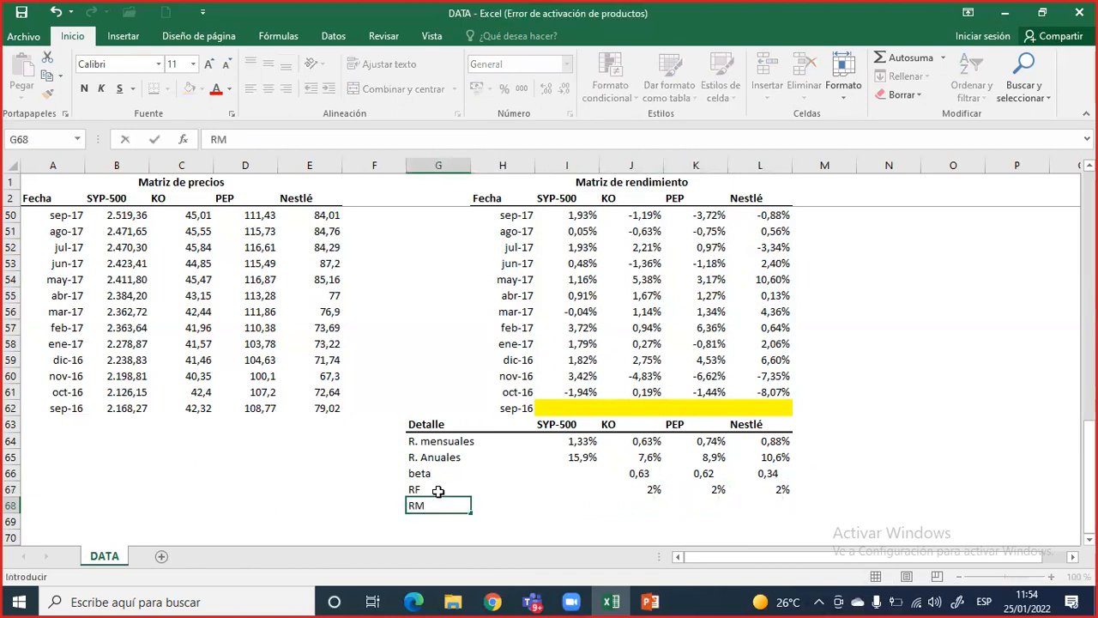
key(Right)
key(Right)
key(Right)
text(=)
key(Left)
key(Up)
key(Up)
key(Up)
key(F4)
key(ctrl+Return)
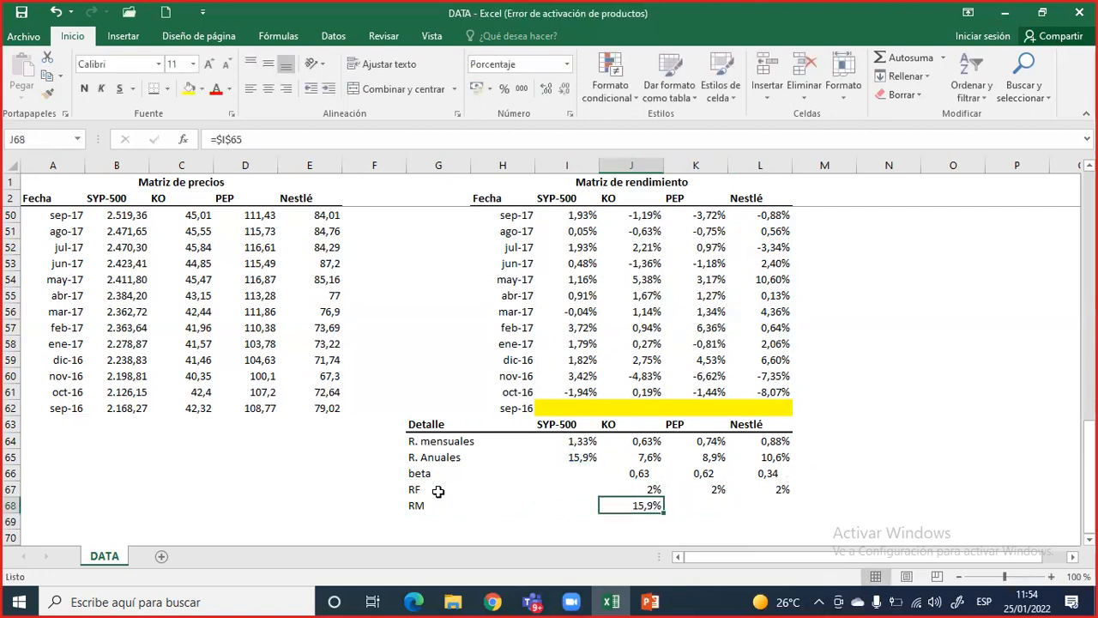
Copy the market return formula from J68 across K68:L68 and review the RM and RF rows
key(ctrl+c)
key(shift+Right)
key(shift+Right)
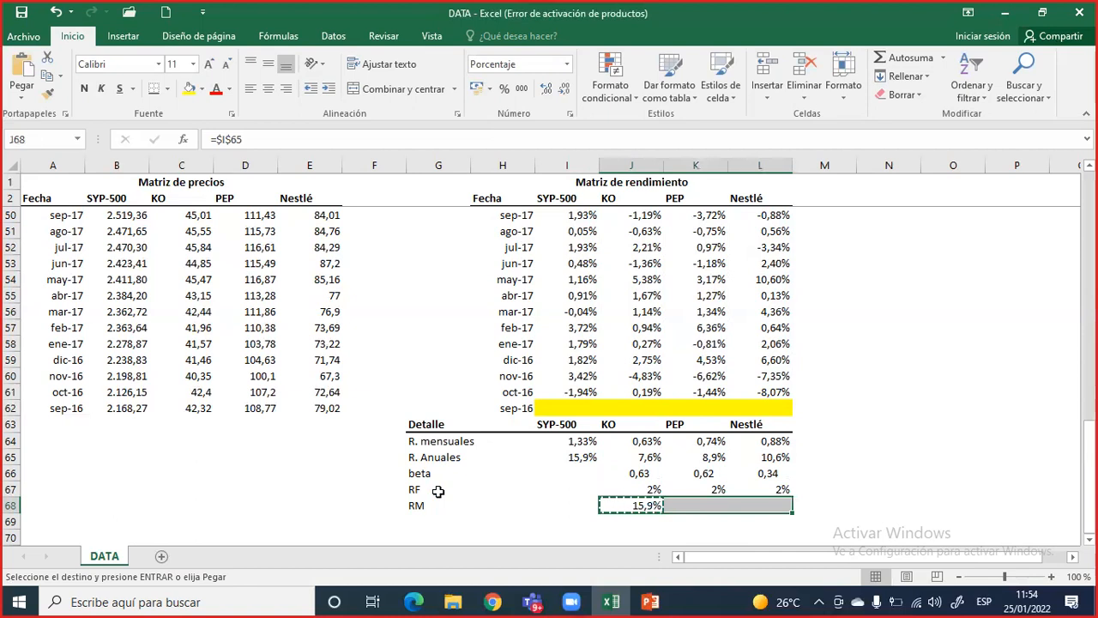
key(ctrl+v)
drag(652, 507, 780, 505)
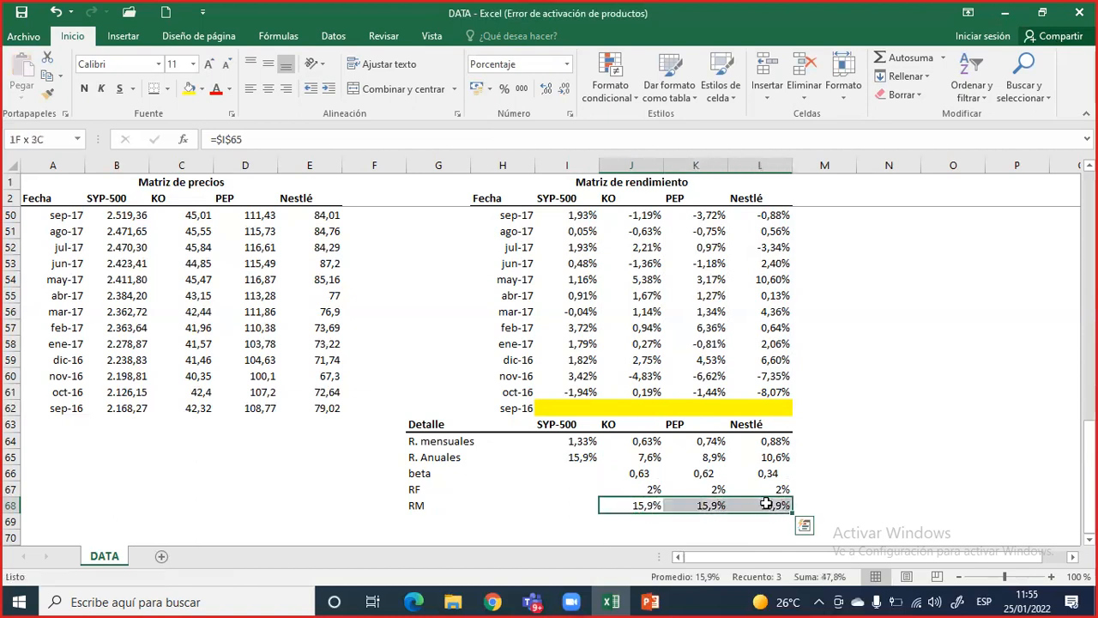
double_click(644, 505)
drag(649, 489, 761, 487)
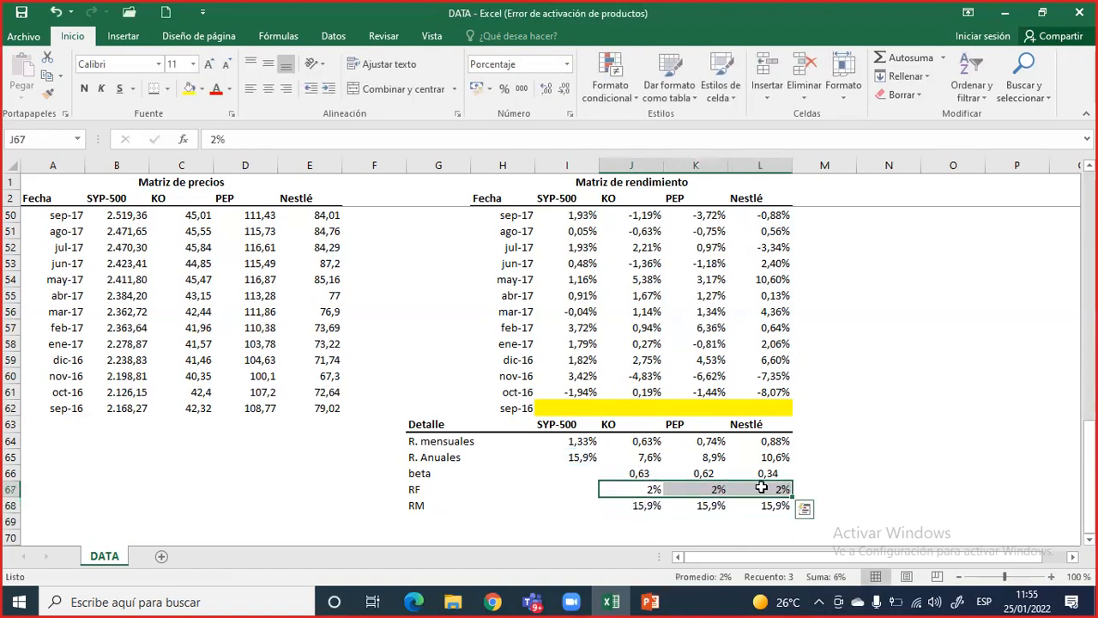
Enter the label Ke= in G69 below RM, leaving the KO cell J69 empty
click(453, 519)
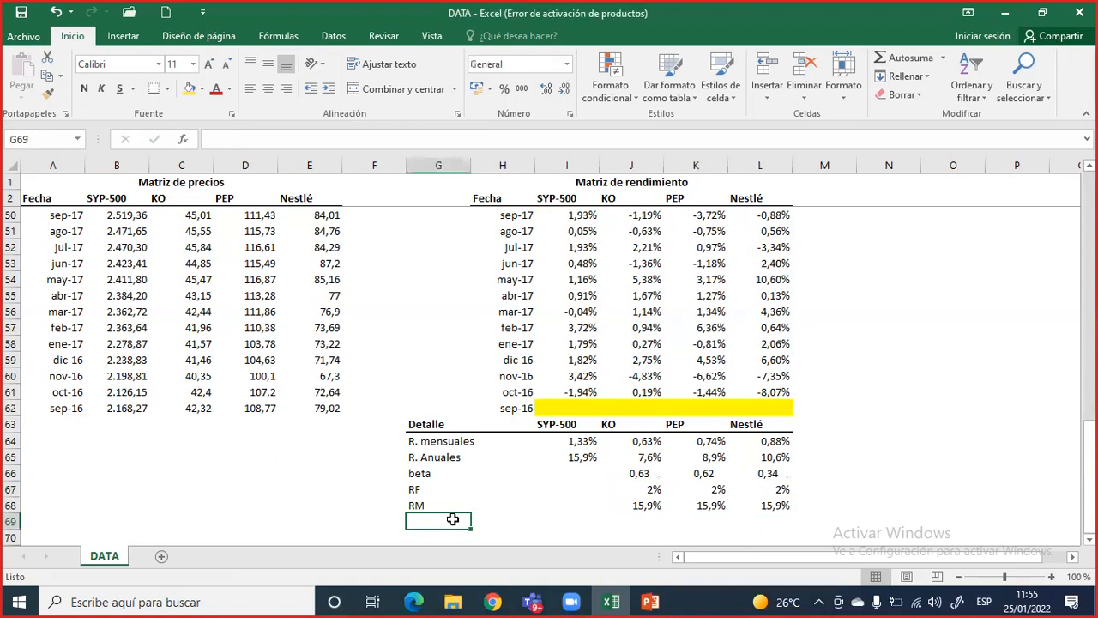
text(Ke=)
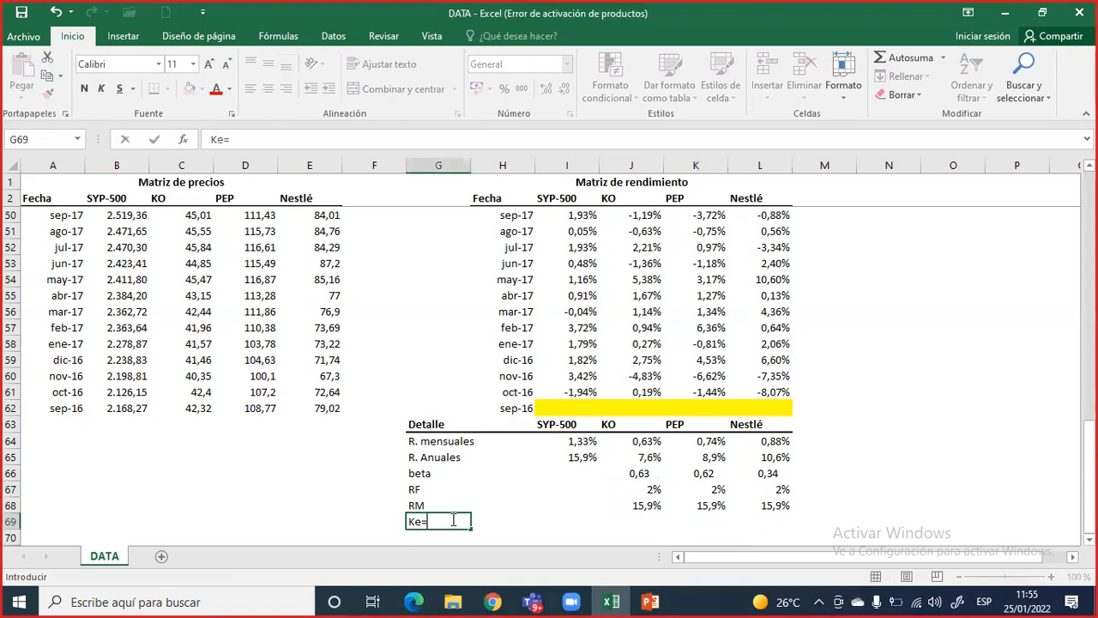
key(Right)
key(Right)
key(Right)
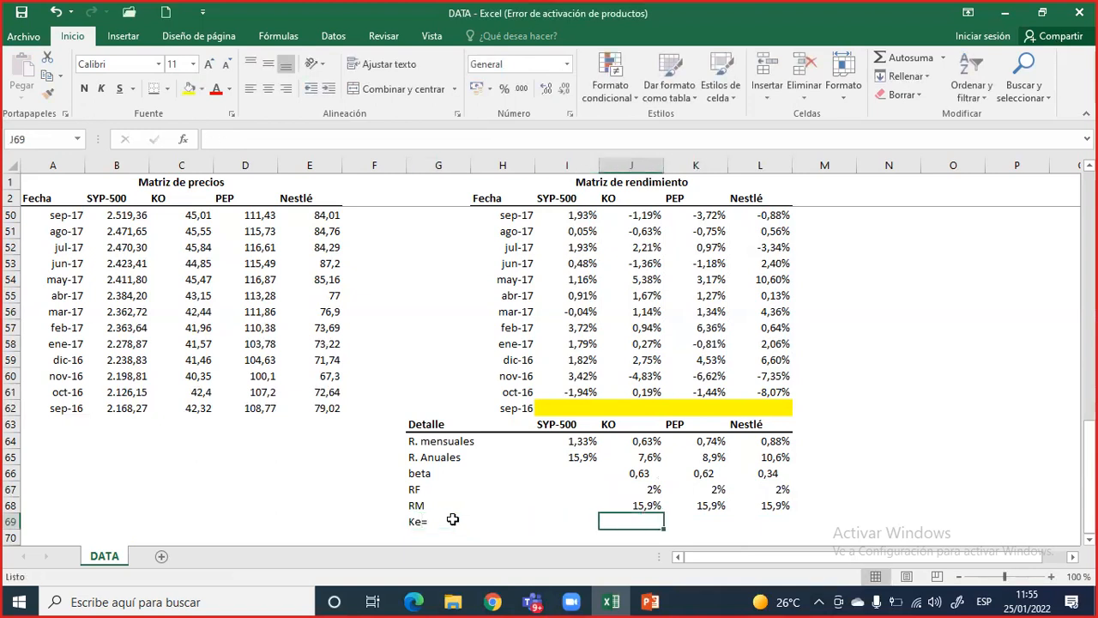
text(=)
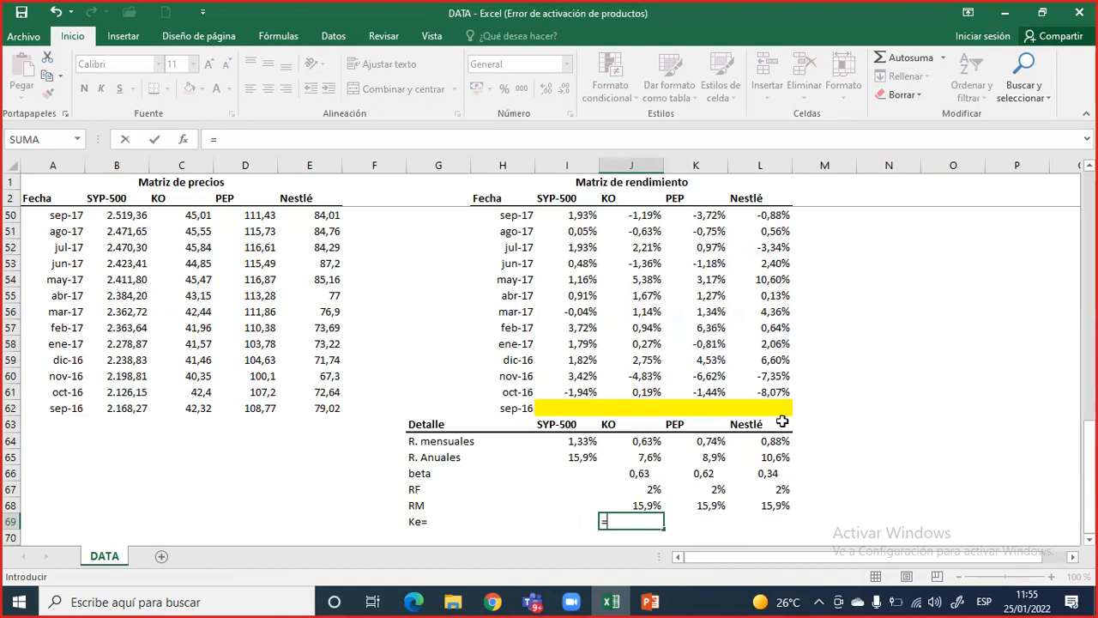
key(Escape)
Write the reference formula Ke=RF+(RM-RF)*b as text in M68 and return to J69
click(841, 502)
text(K)
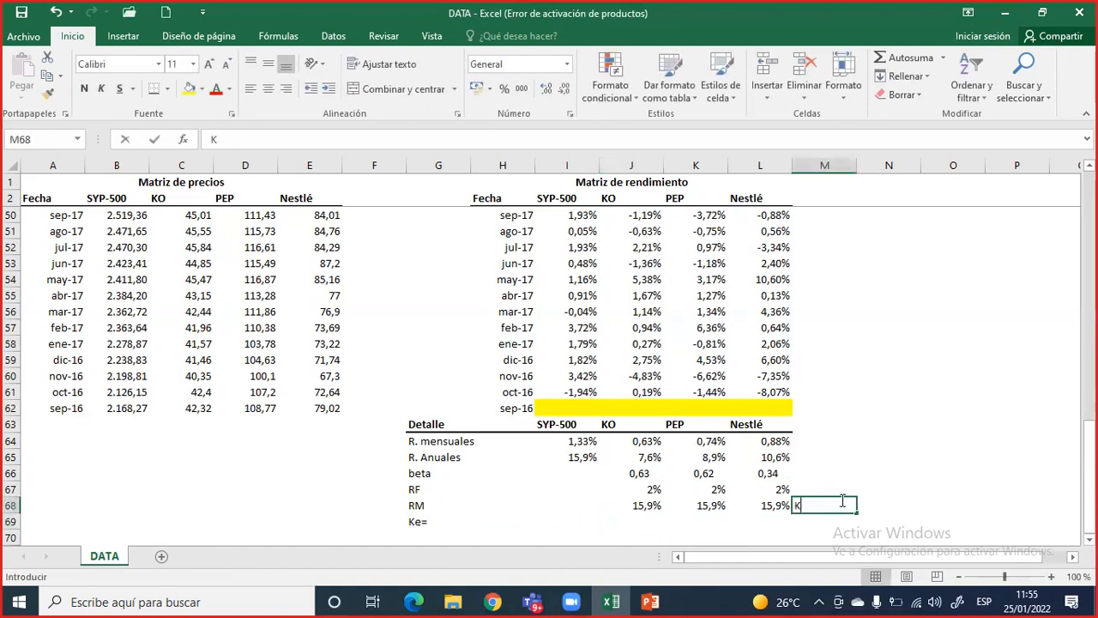
text(e=RF)
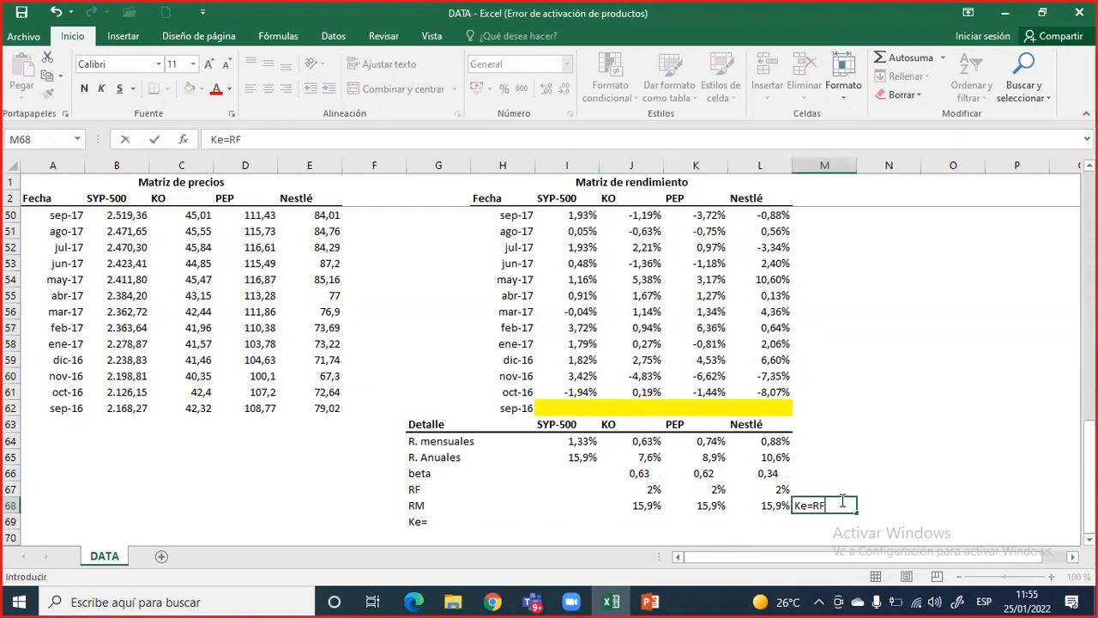
text(+(RM-RF)*b)
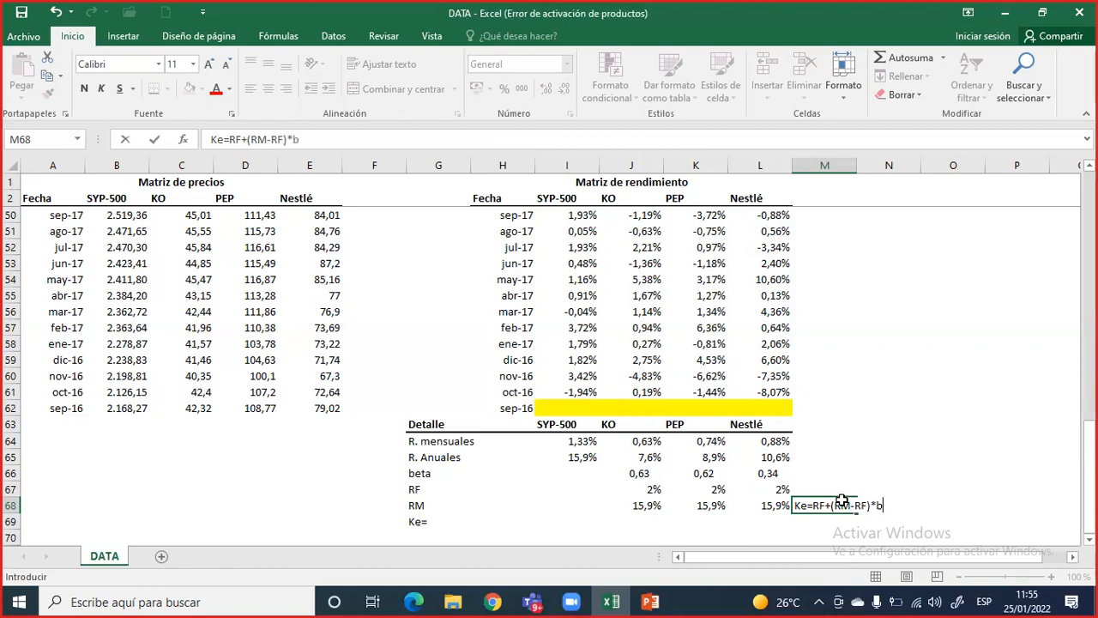
key(Return)
key(Left)
key(Left)
key(Left)
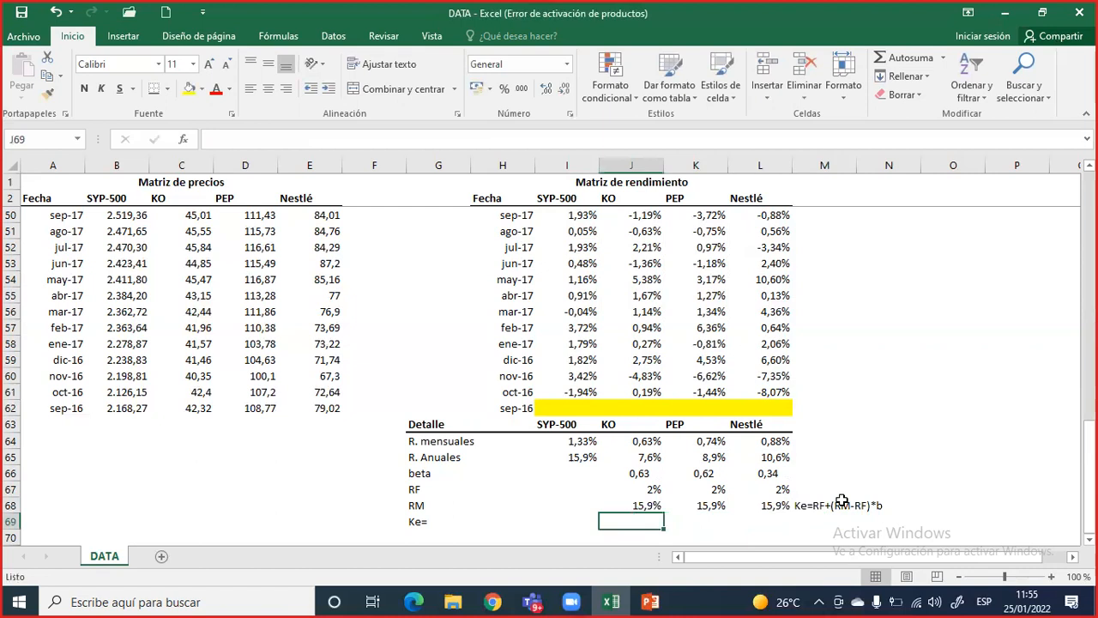
Move the Ke formula note from M68:N68 down to M69:N69 and make it bold
click(822, 505)
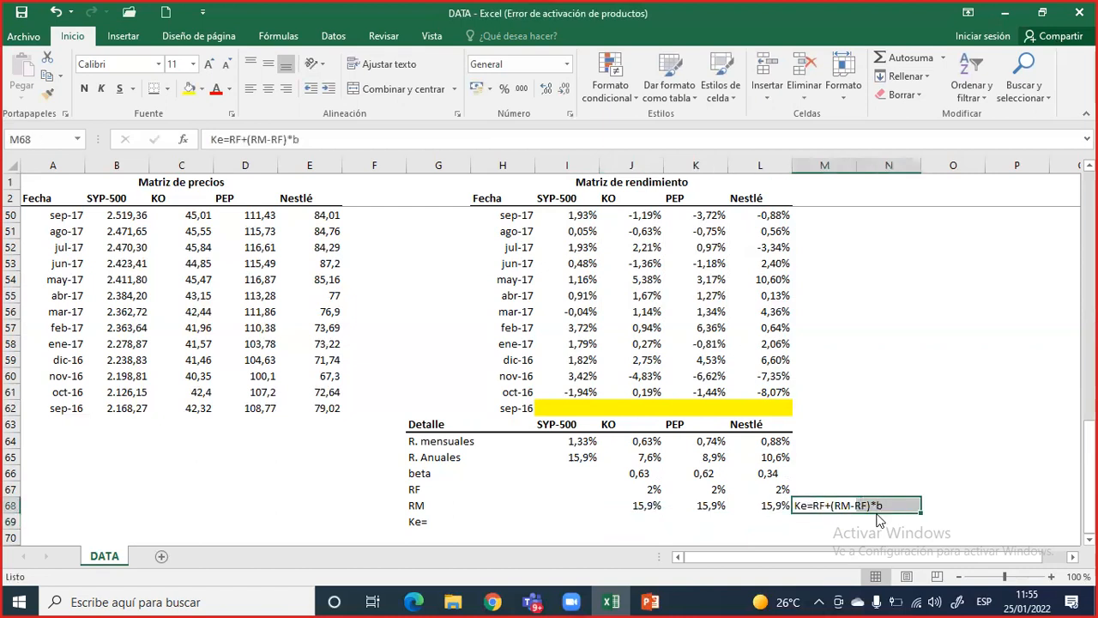
drag(877, 513, 852, 521)
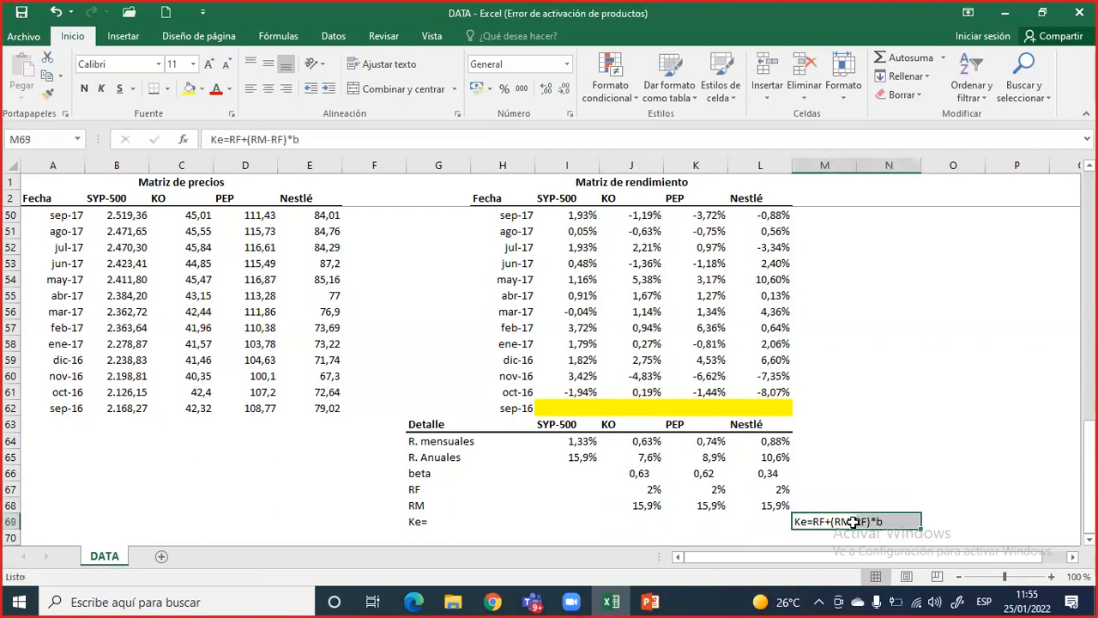
click(84, 89)
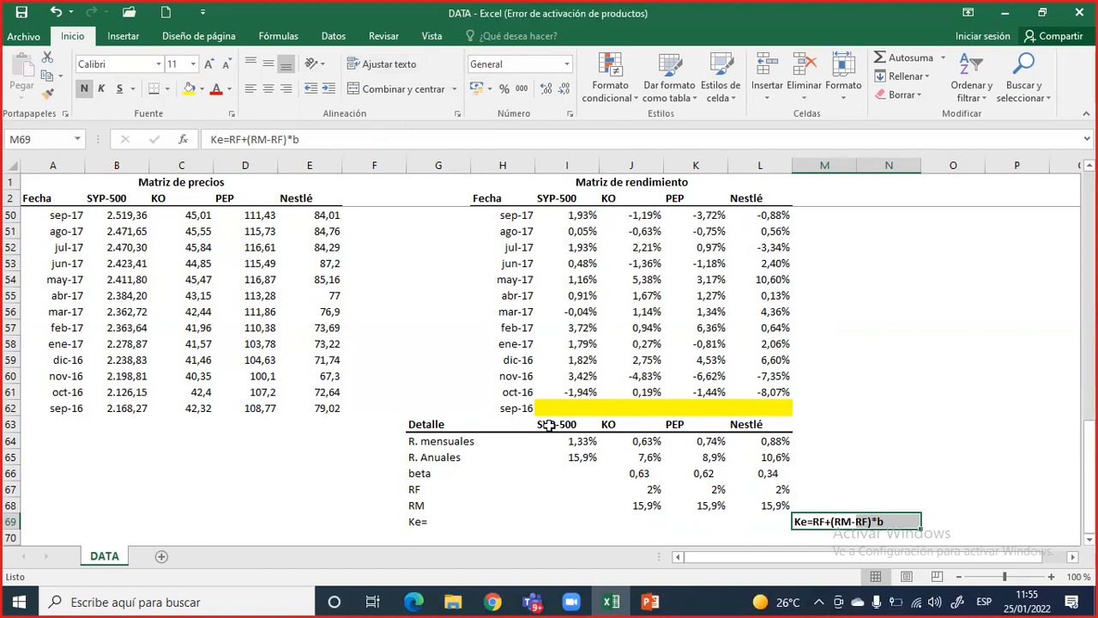
Apply bold to the whole Ke row from G69 to N69
click(451, 521)
drag(451, 522, 877, 522)
click(85, 90)
click(85, 90)
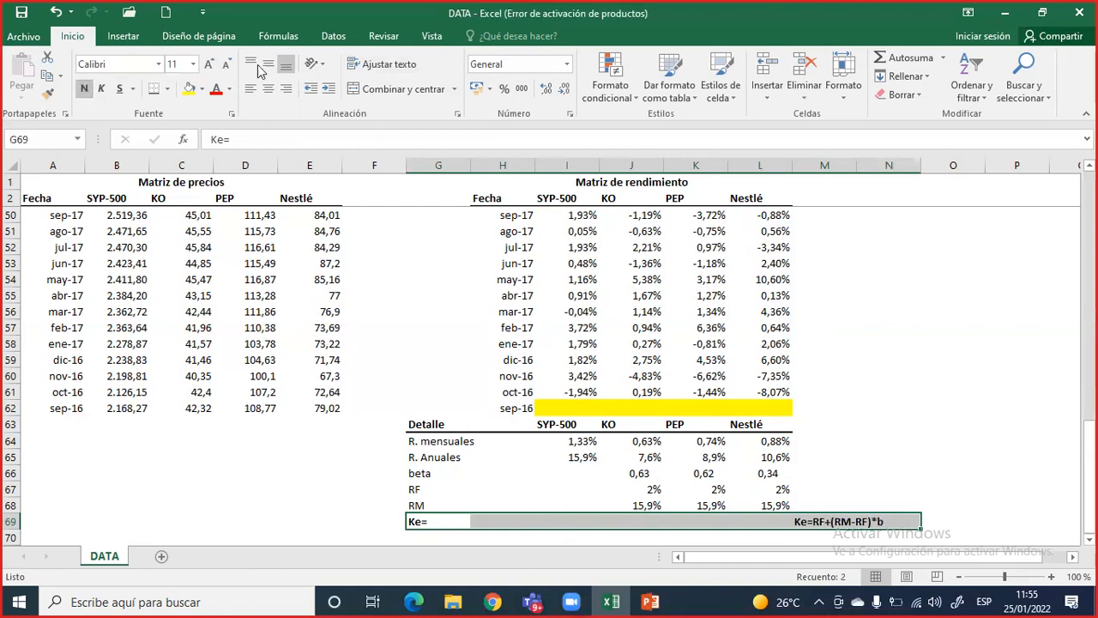
Increase the font size of the Ke row, G69 to N69, to 14
click(208, 65)
click(207, 65)
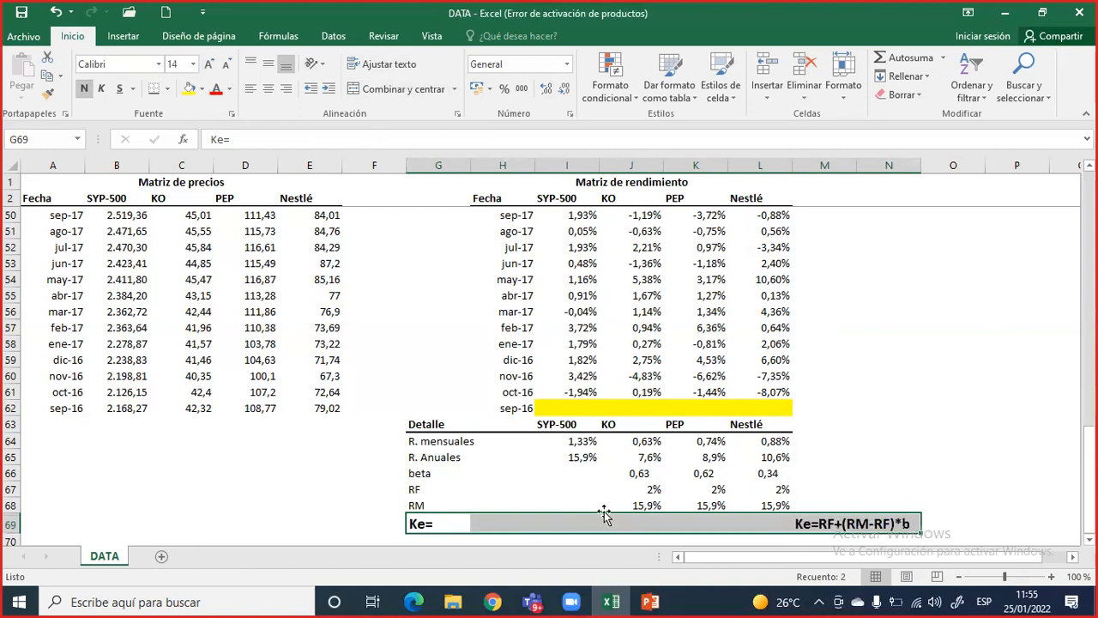
click(642, 523)
scroll(456, 481, down, 1)
drag(456, 481, 903, 473)
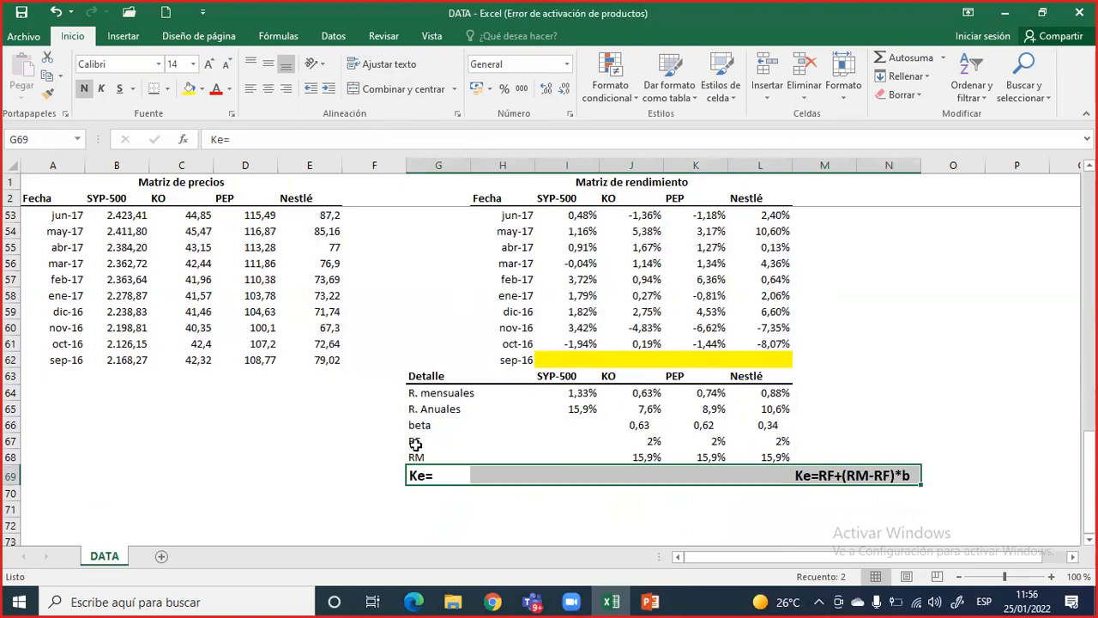
Calculate KO's cost of equity in J69 with the formula =J67+(J68-J67)*J66
click(650, 474)
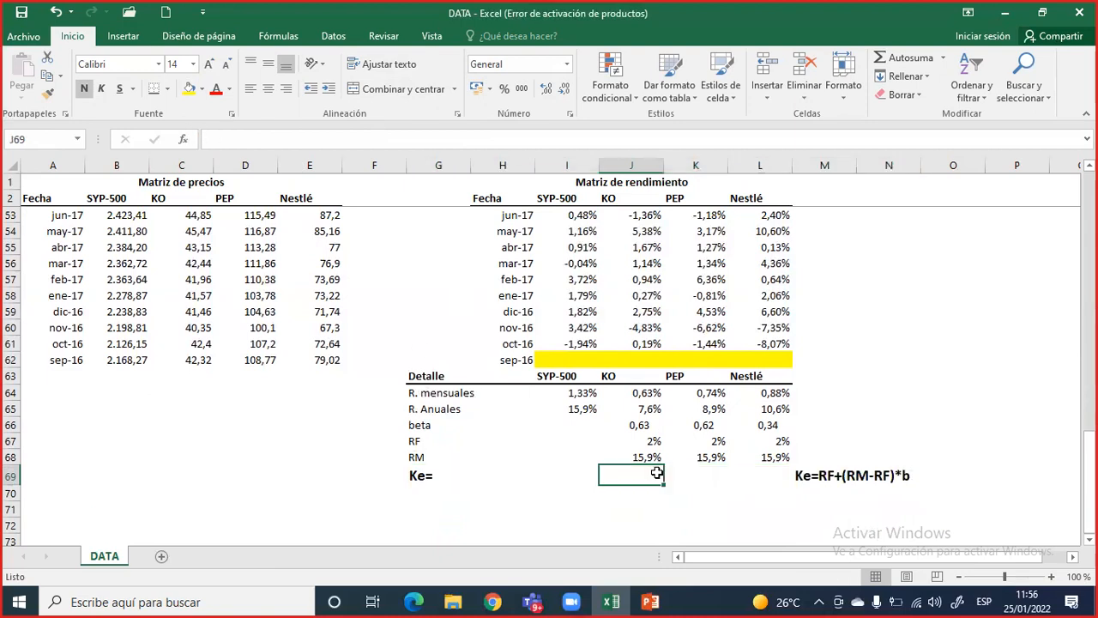
text(=)
key(Up)
key(Up)
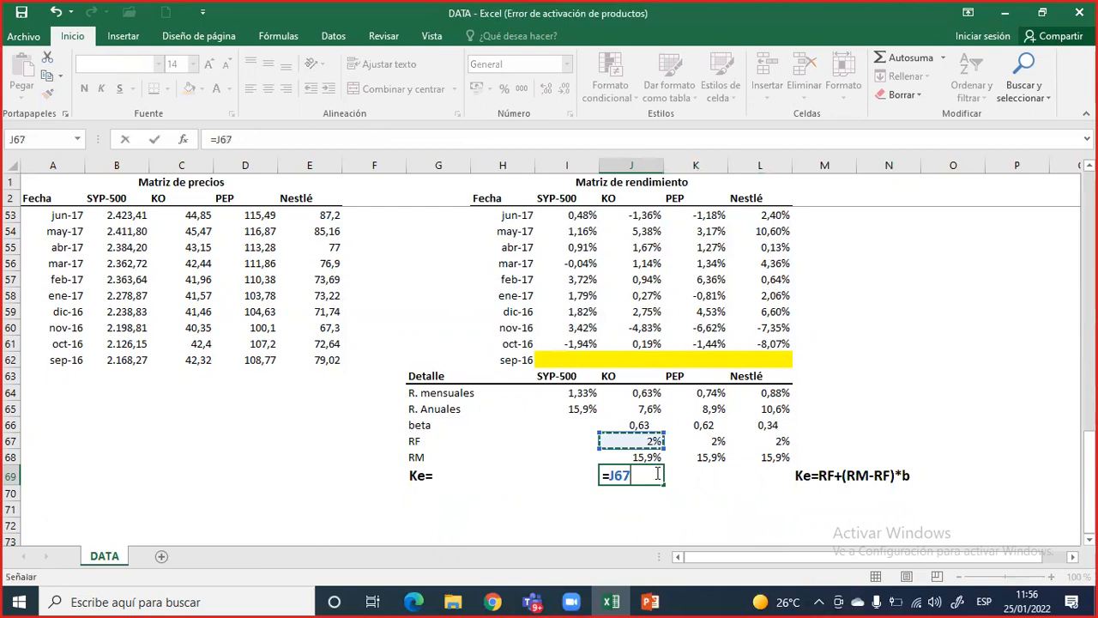
text(+()
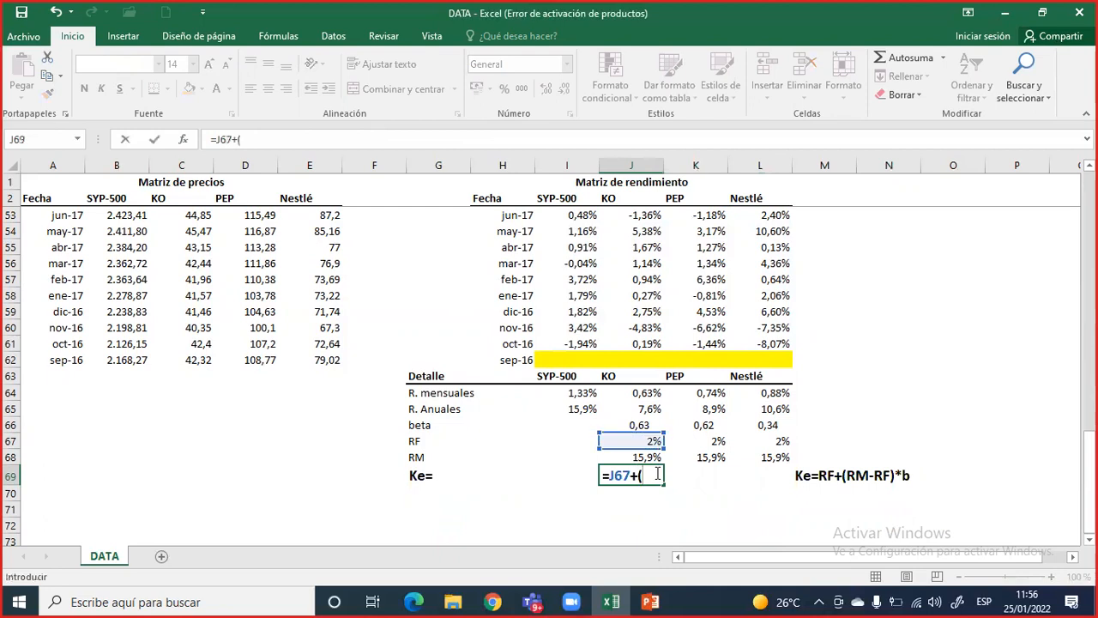
key(Up)
text(-)
key(Up)
key(Up)
text()*)
key(Up)
key(Up)
key(Up)
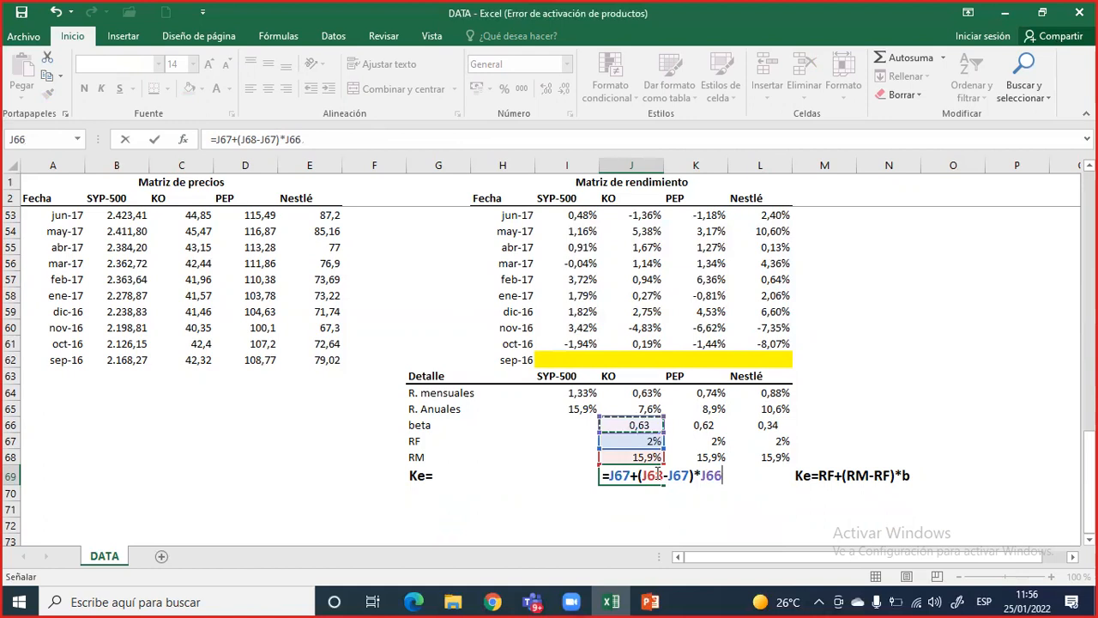
key(Return)
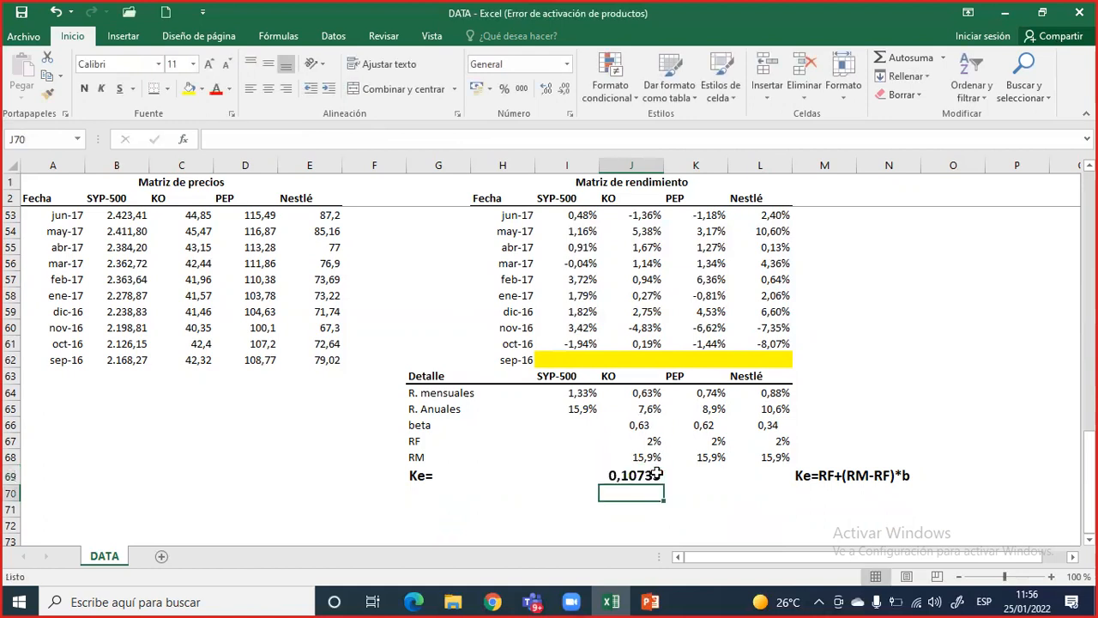
Copy KO's Ke formula across to PEP and Nestlé in K69:L69 and format J69:L69 as percentages with two decimals
click(661, 479)
drag(664, 481, 782, 485)
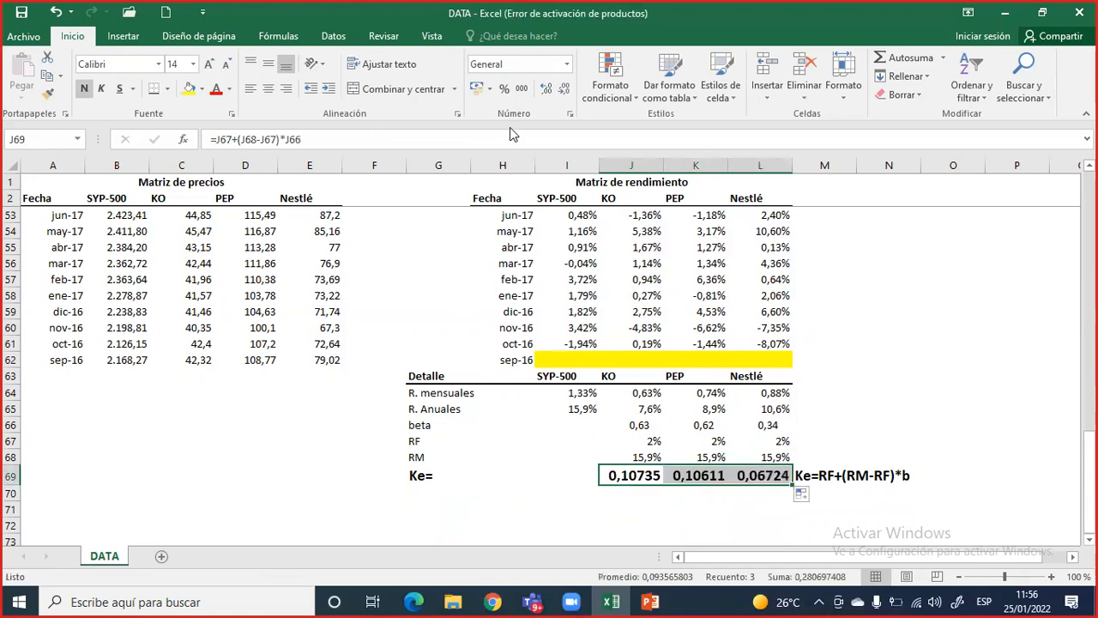
click(504, 88)
click(545, 89)
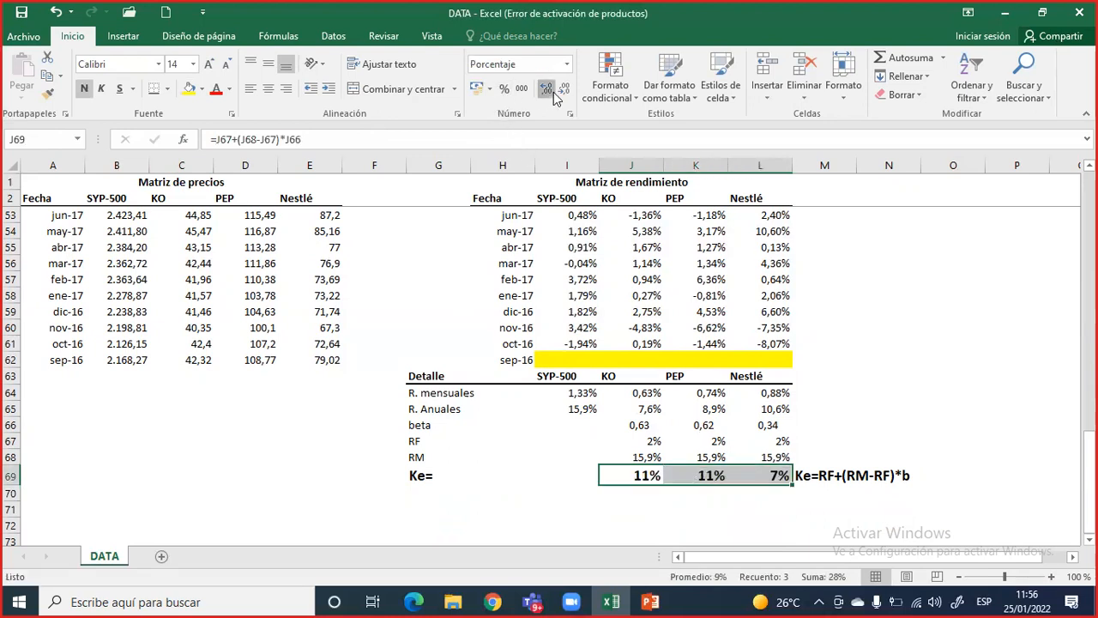
click(546, 88)
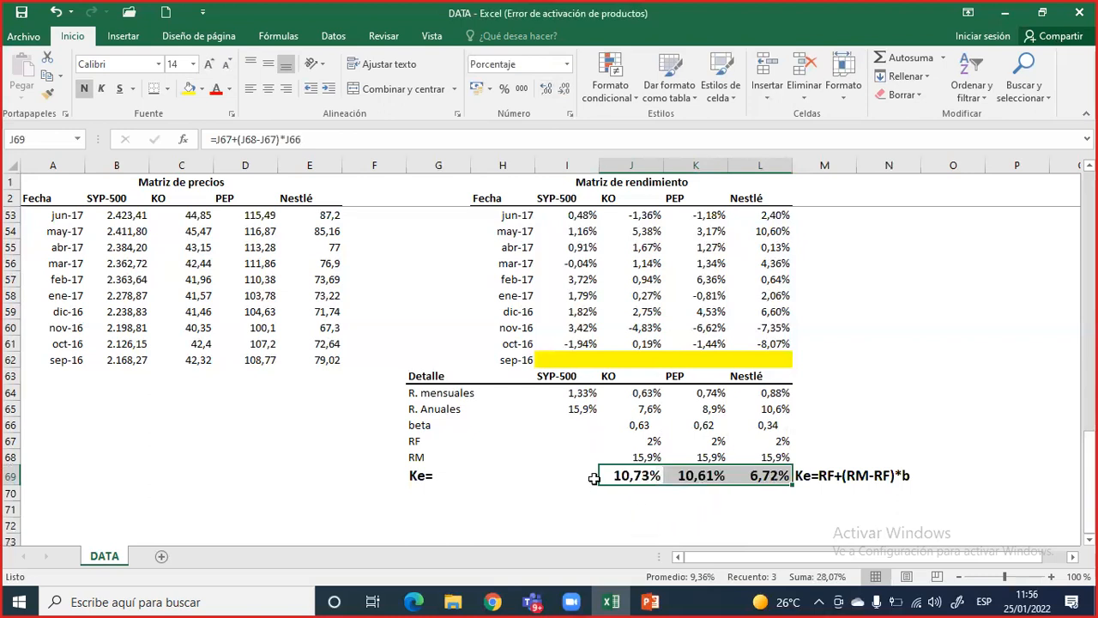
Review the Ke results in J69:L69 against the betas in J66:L66 and inspect the cell references in KO's Ke formula
drag(617, 472, 768, 476)
drag(642, 426, 752, 432)
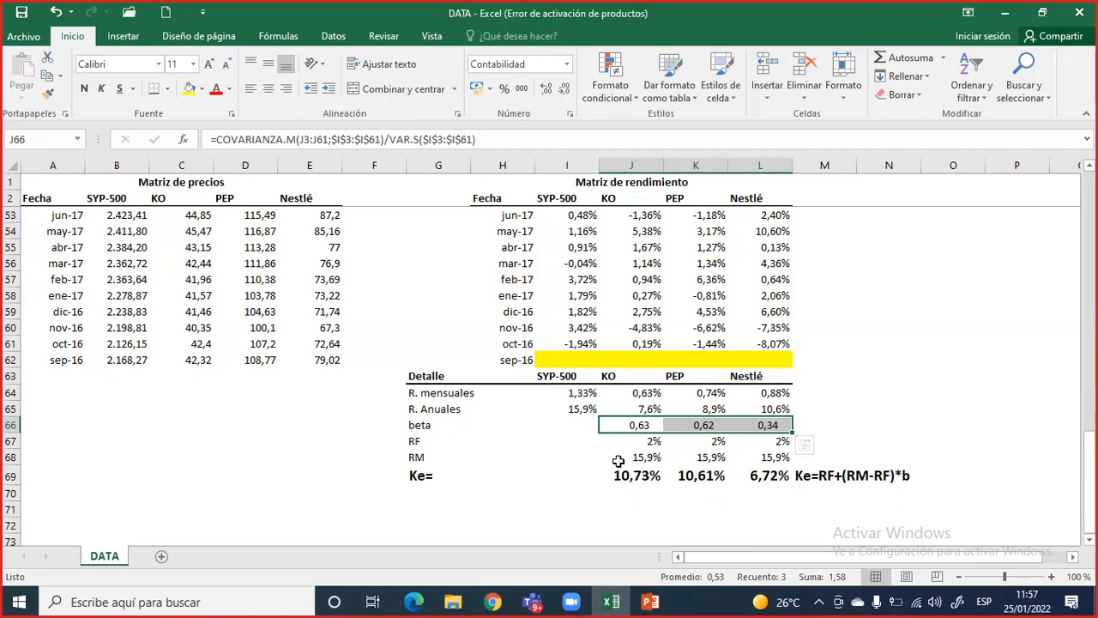
click(636, 477)
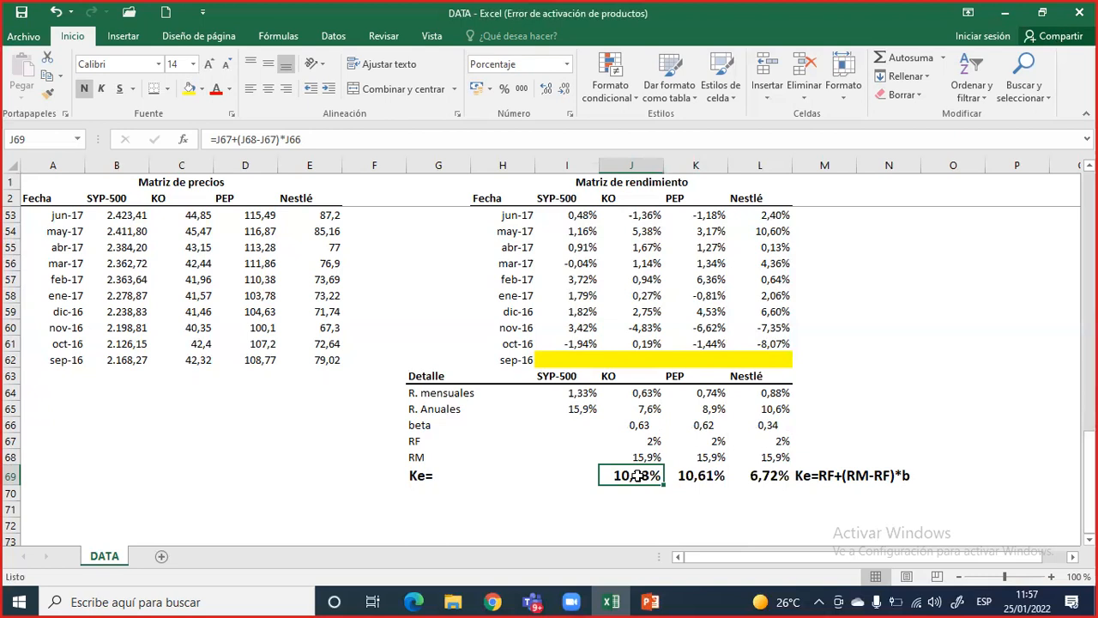
double_click(636, 477)
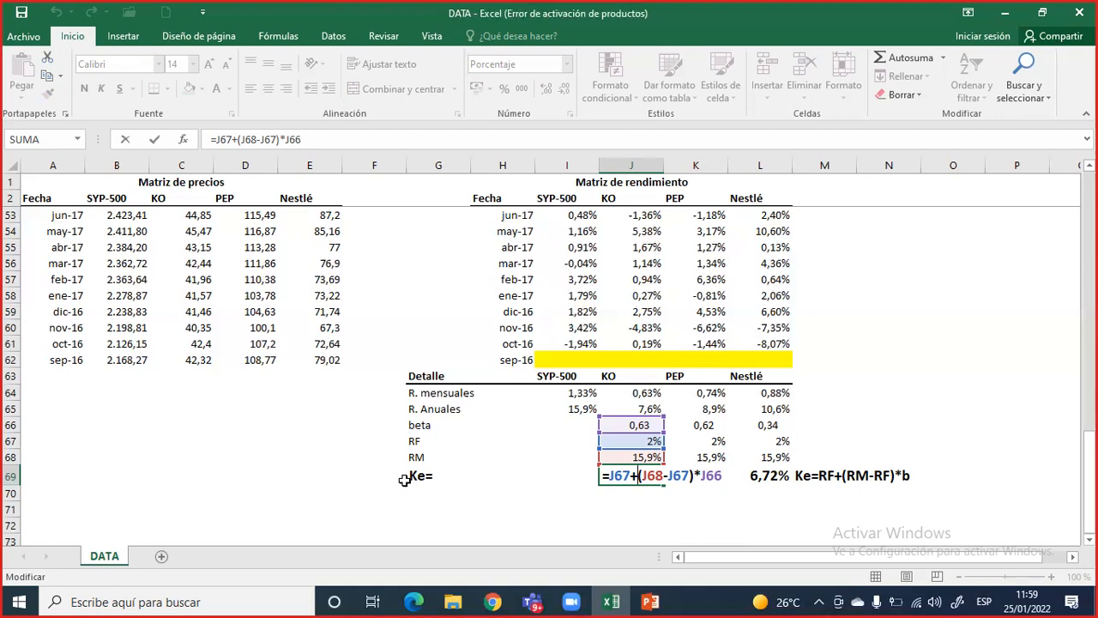
key(Return)
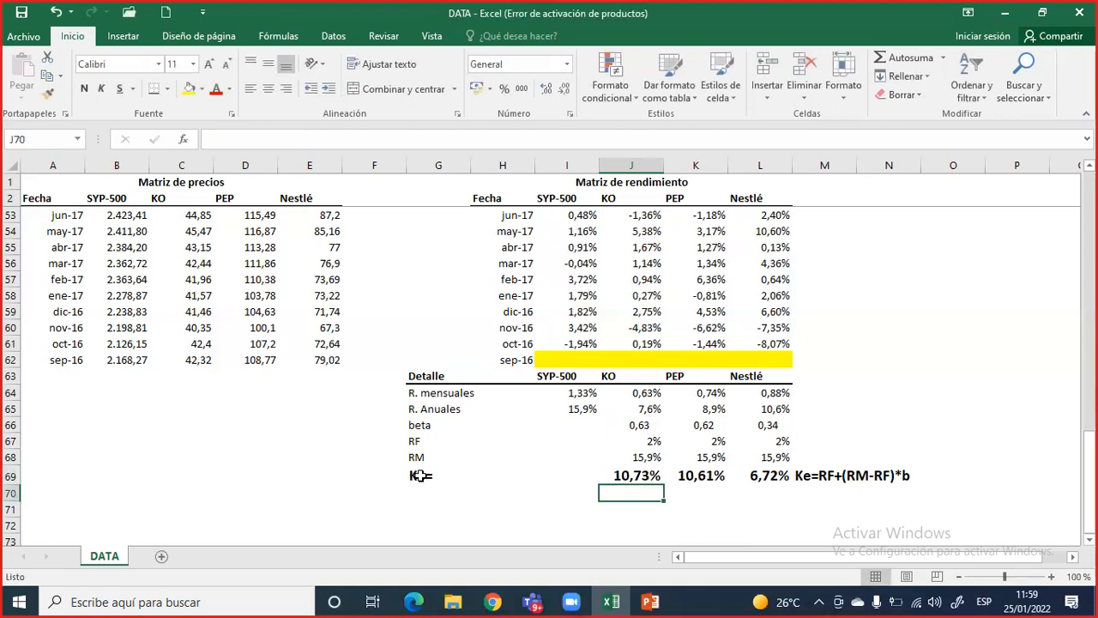
drag(626, 478, 750, 478)
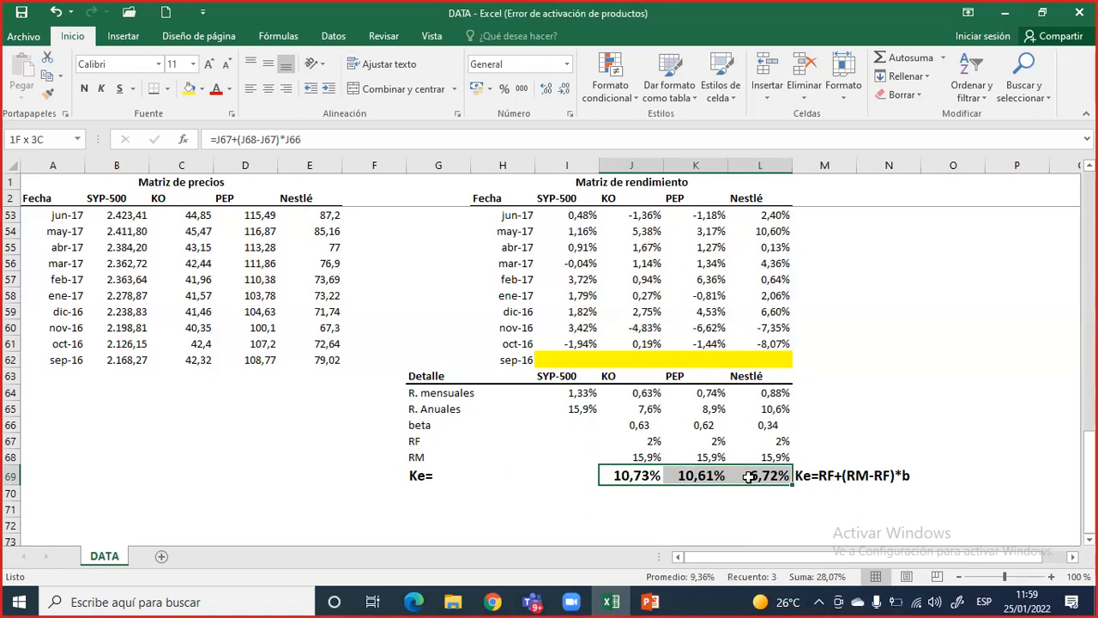
drag(750, 478, 750, 478)
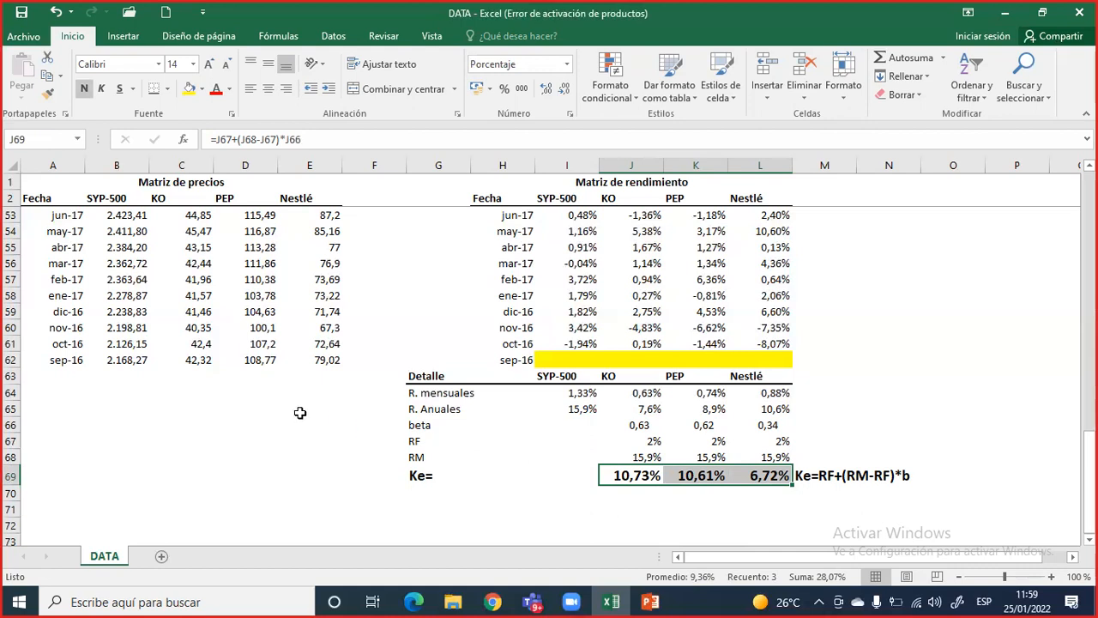